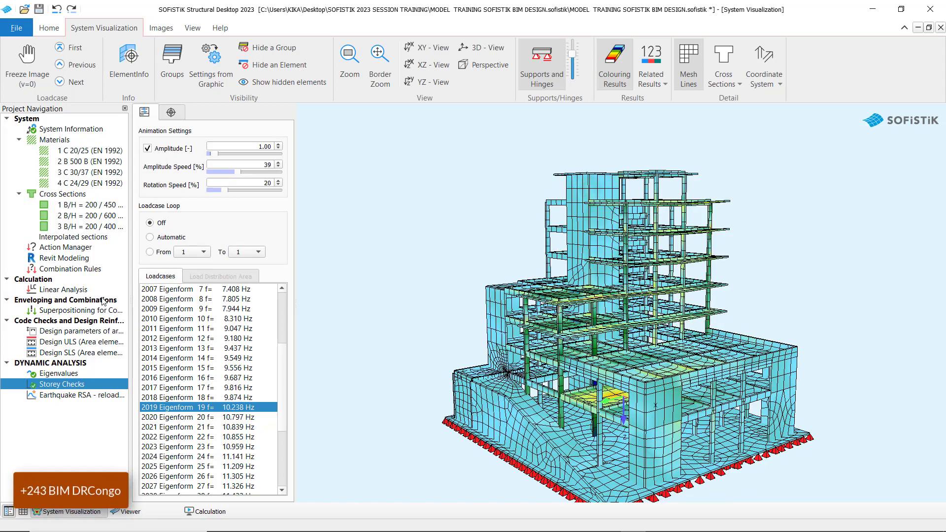
Display the results of load cases DL1, LR1 Toiture and LL2 RAMPE on the building model.
scroll(231, 344, up, 4)
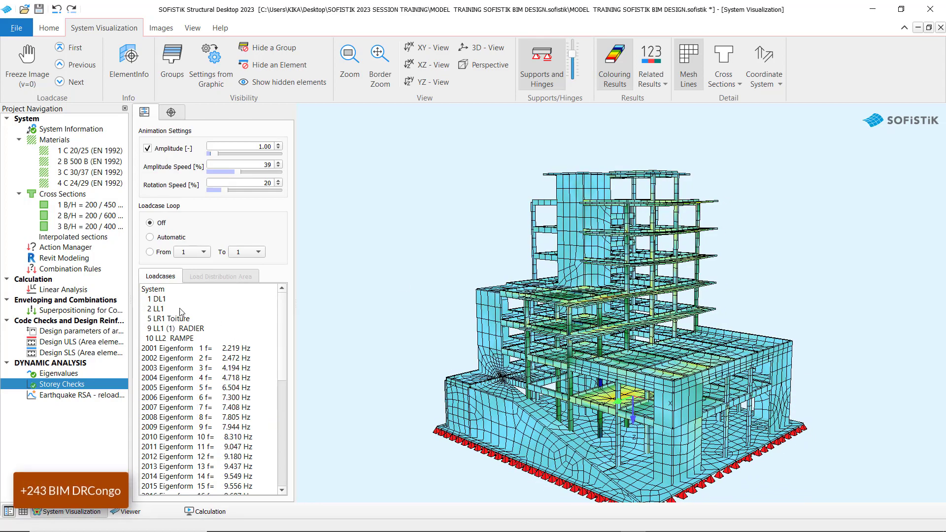
click(157, 299)
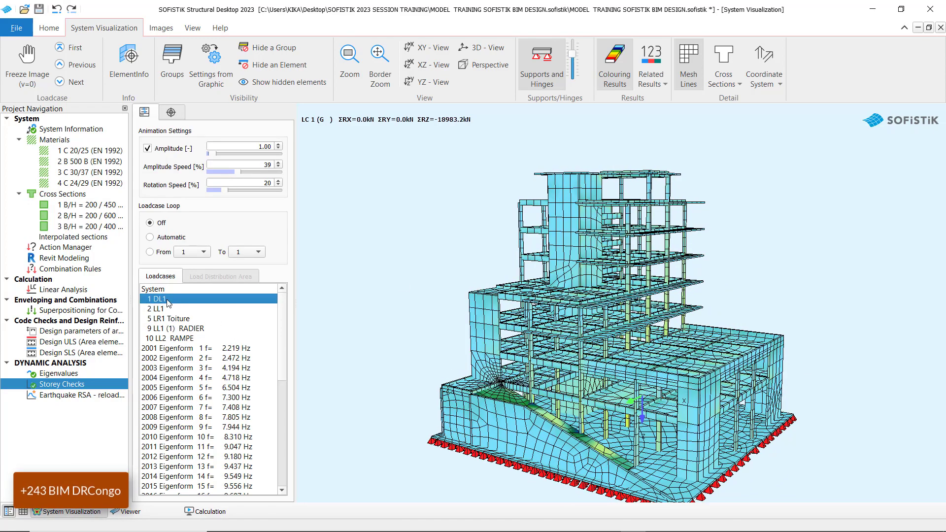
click(166, 321)
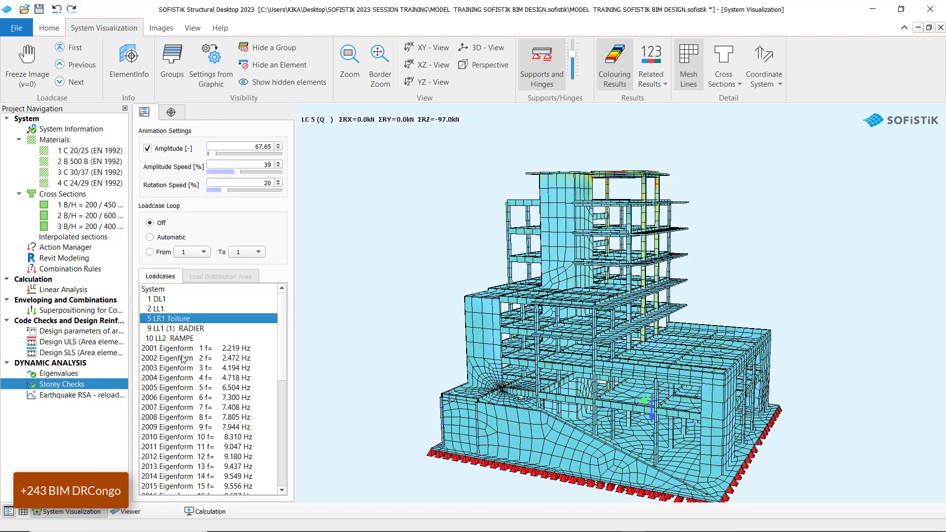
click(186, 339)
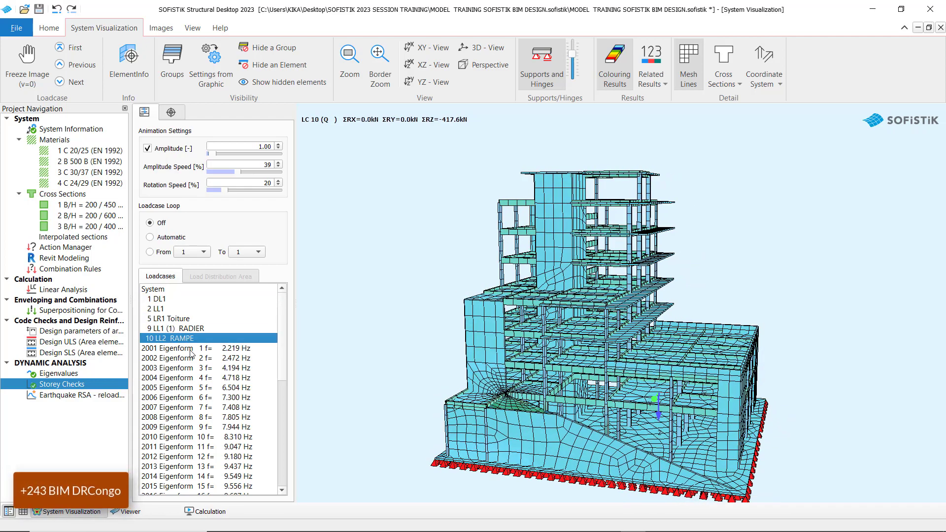
Animate eigenforms 1 to 4 with rotation speed 0 and amplitude 35, checking the mode shapes from different sides of the building.
click(192, 349)
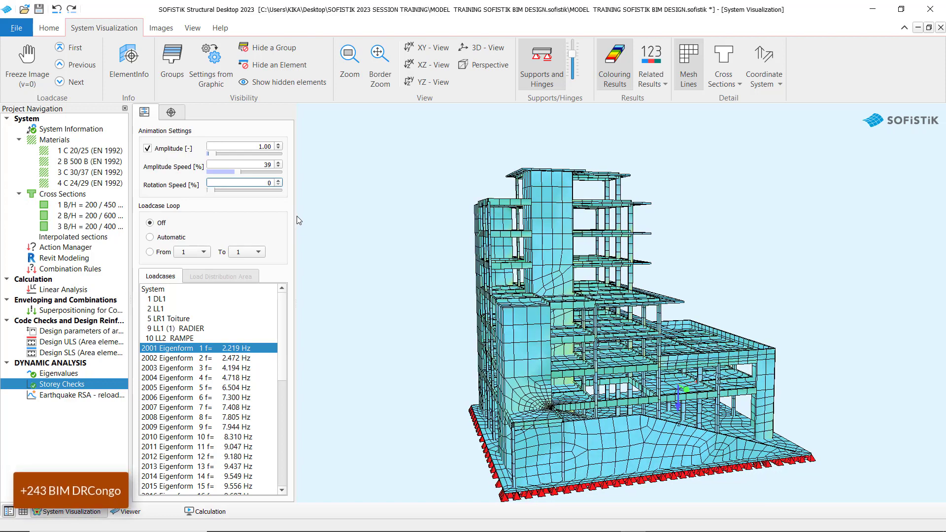
drag(632, 246, 523, 316)
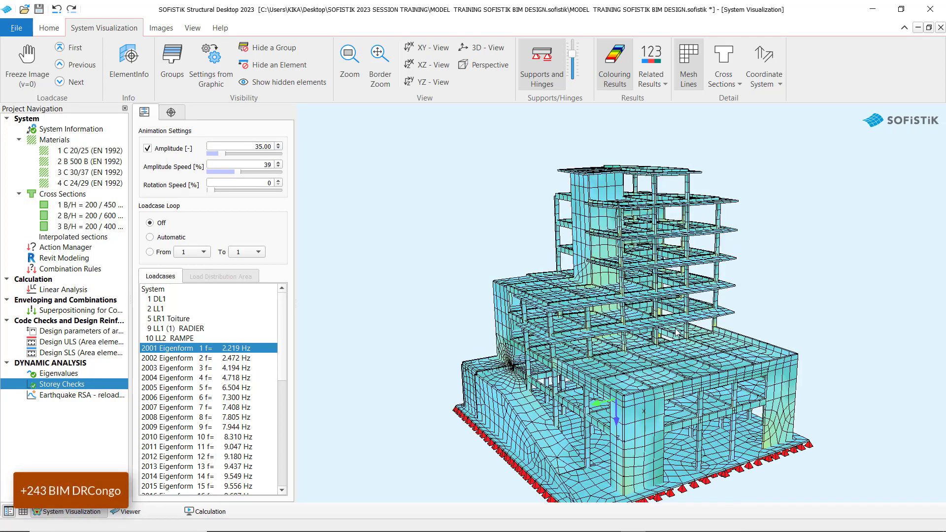
click(235, 359)
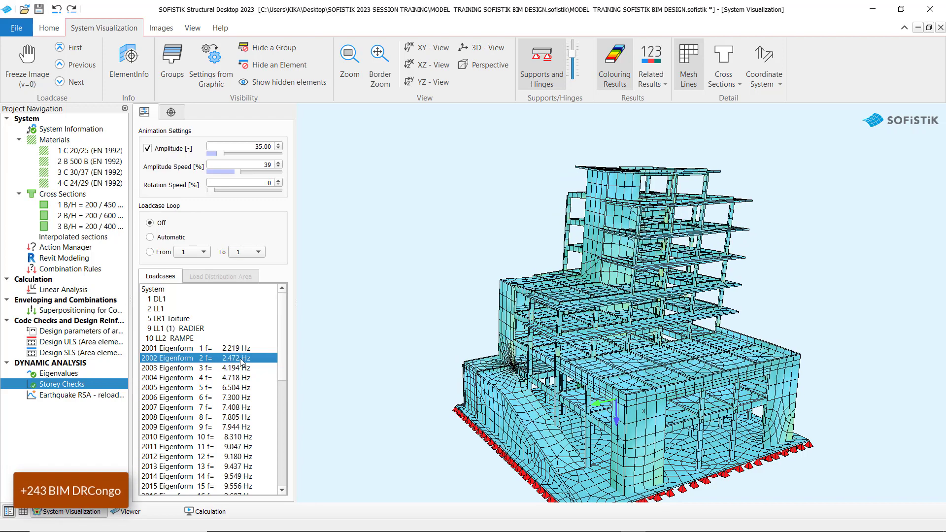
click(217, 368)
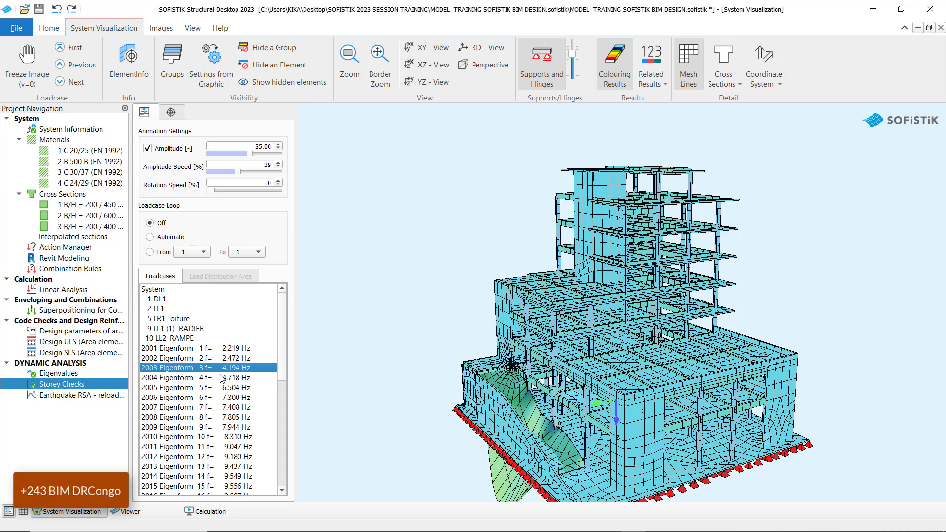
click(201, 379)
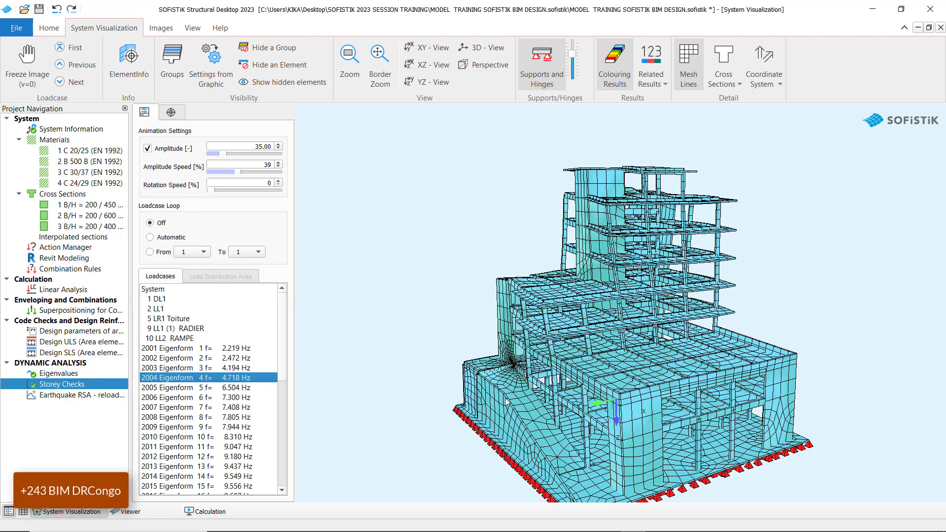
drag(564, 362, 658, 367)
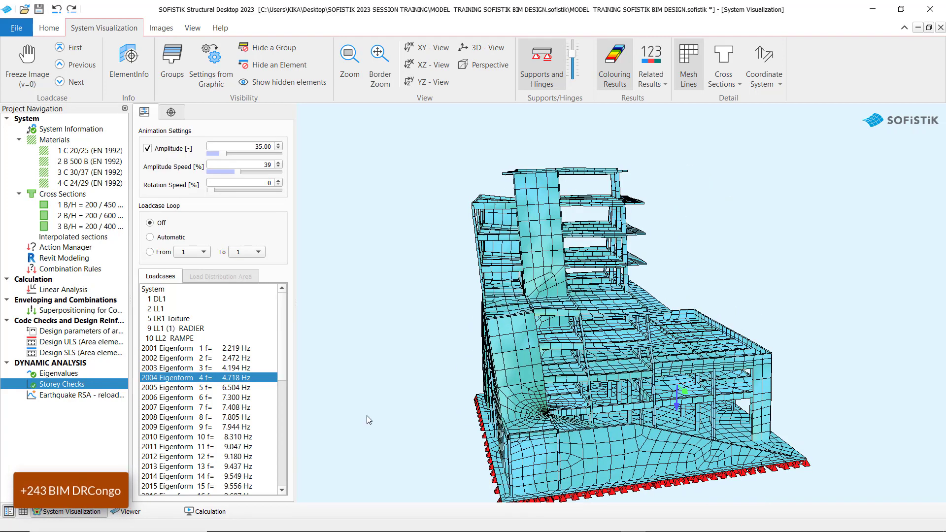
Animate eigenform 5, examine the ramp wall's deformation, and set the rotation speed to 10 %.
click(200, 388)
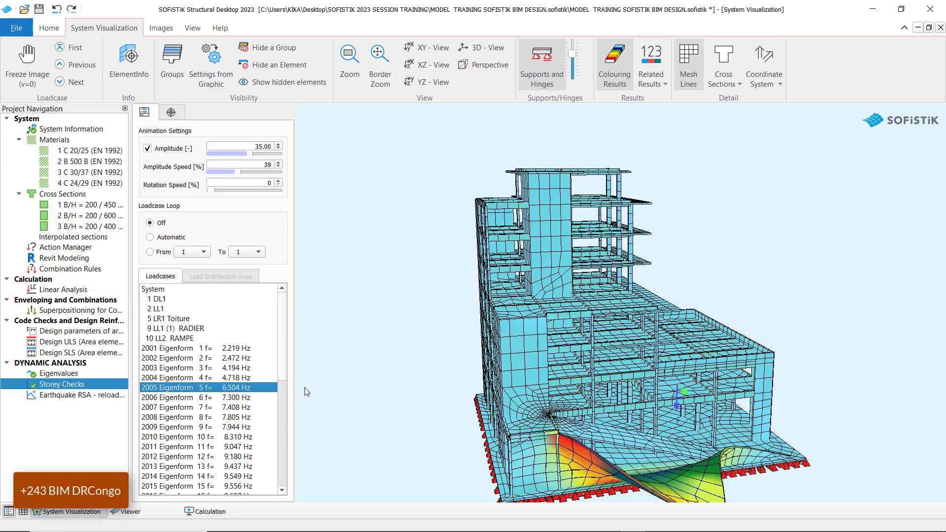
drag(695, 455, 477, 408)
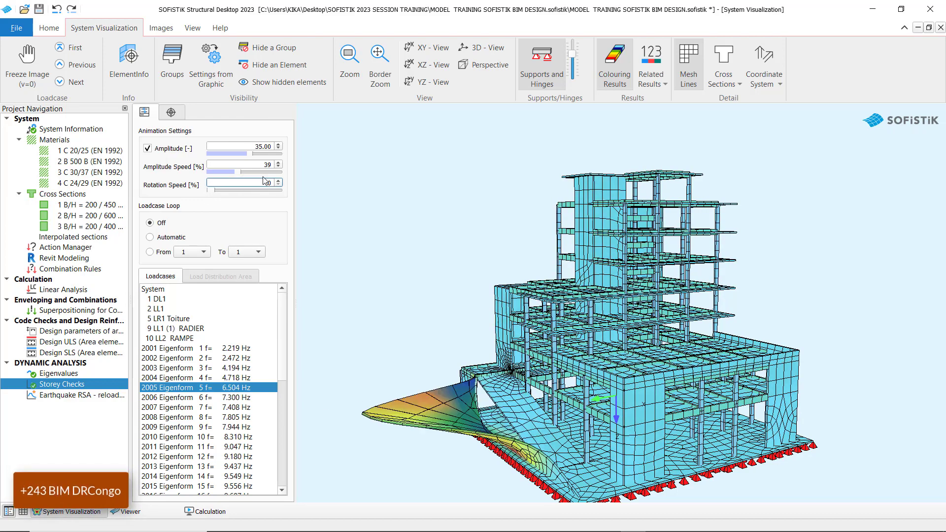
text(1)
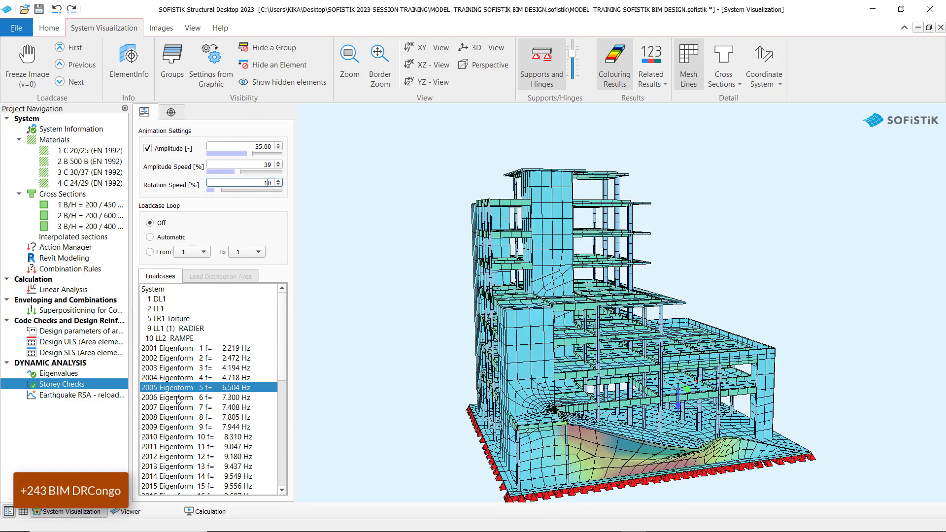
Animate eigenforms 6, 7, 8, 10 and 11 in turn to compare how the building deforms.
click(175, 397)
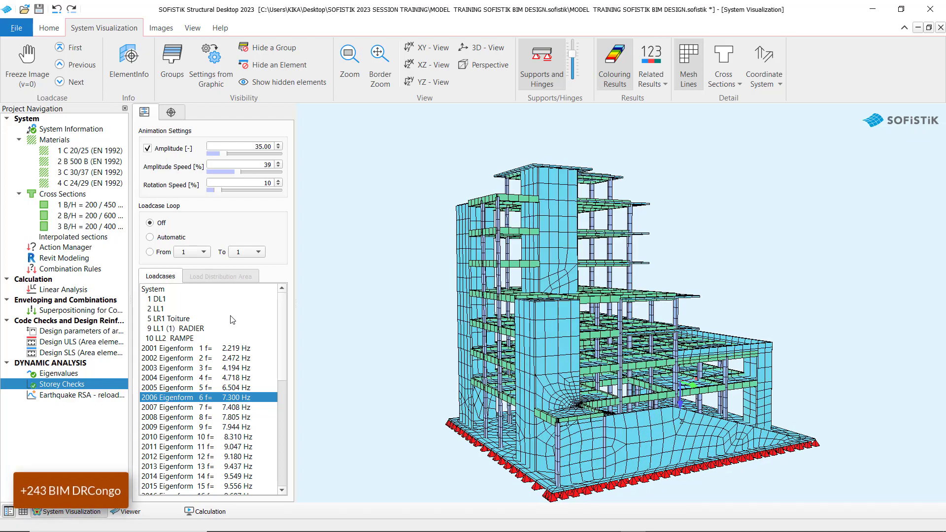
click(172, 407)
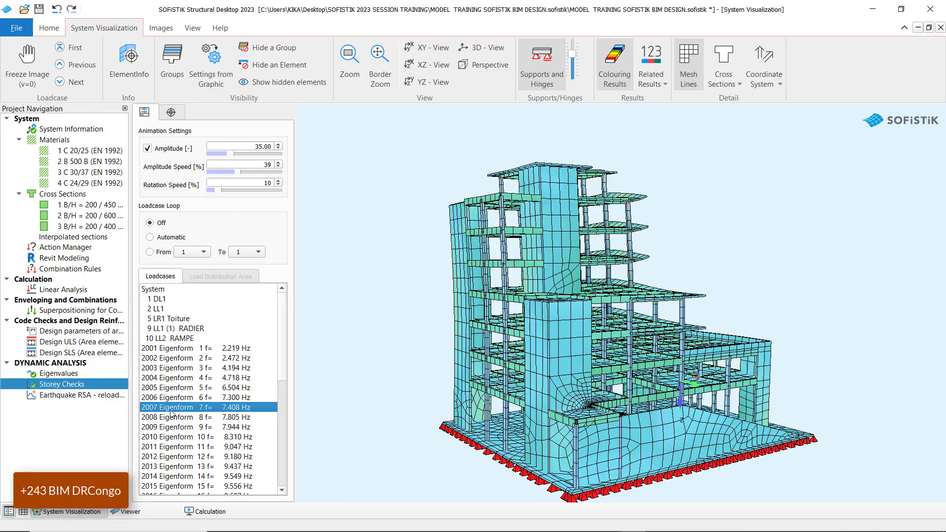
click(181, 418)
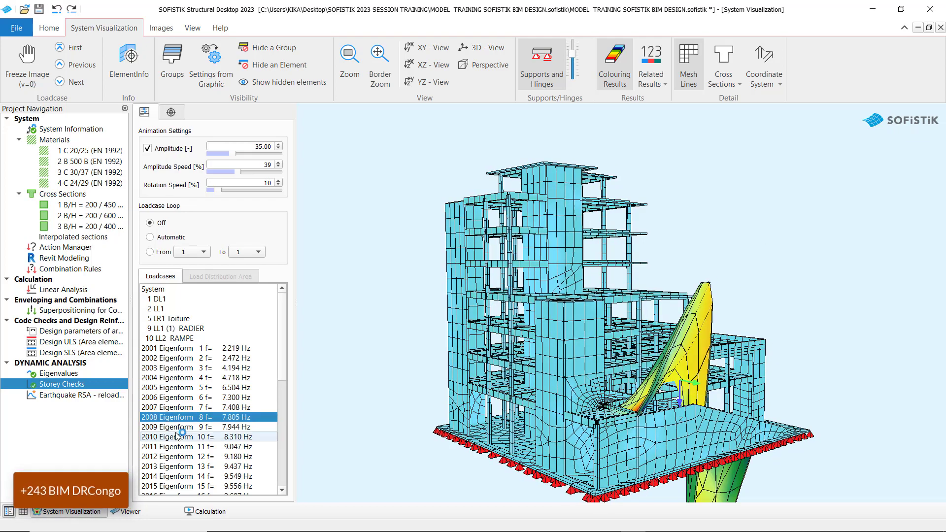
click(177, 436)
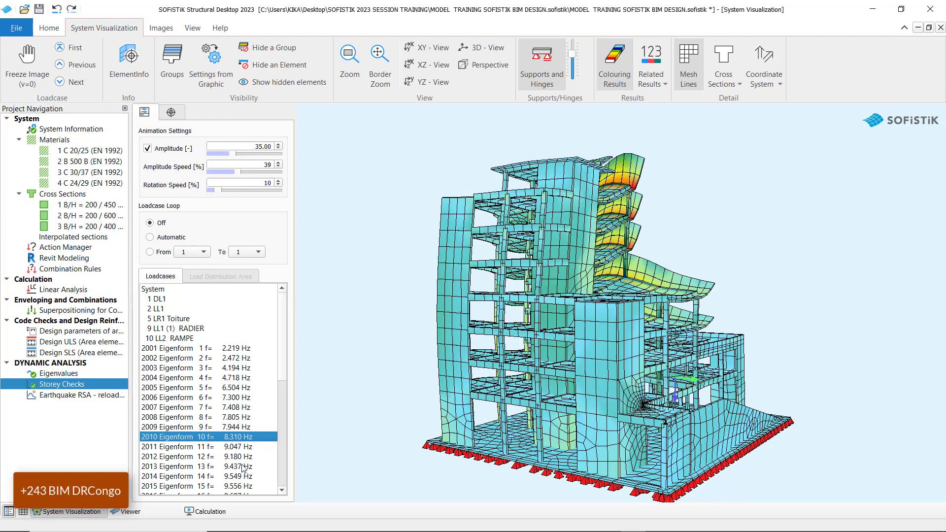
click(203, 446)
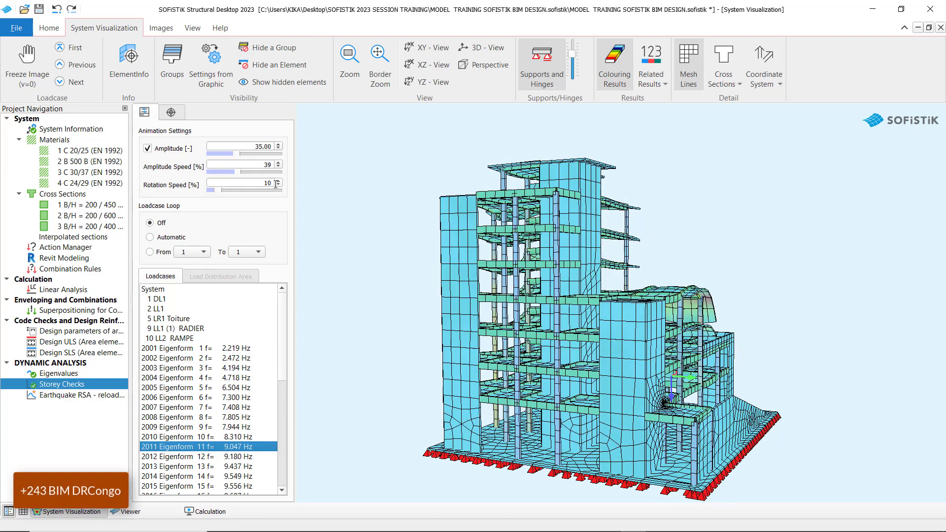
Set the rotation speed to 0 % and animate eigenforms 12 and 13.
drag(275, 184, 262, 184)
text(0)
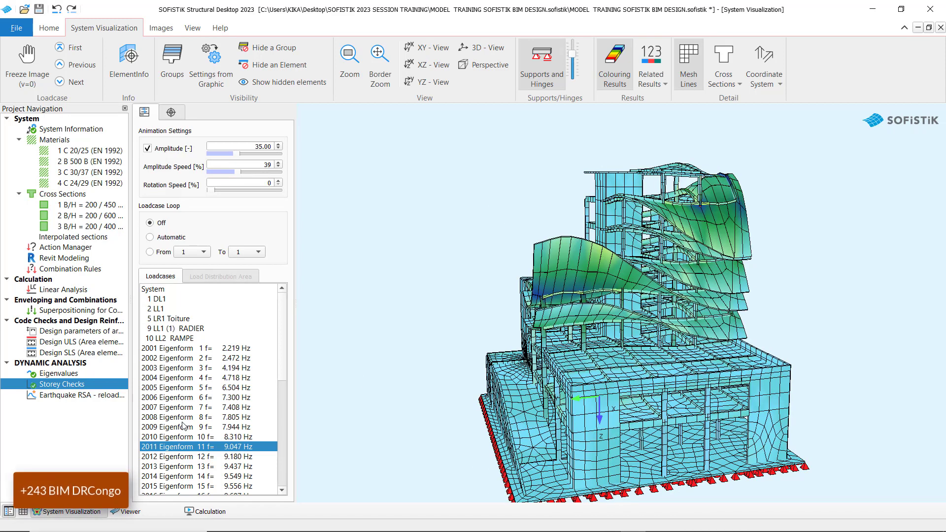
click(189, 456)
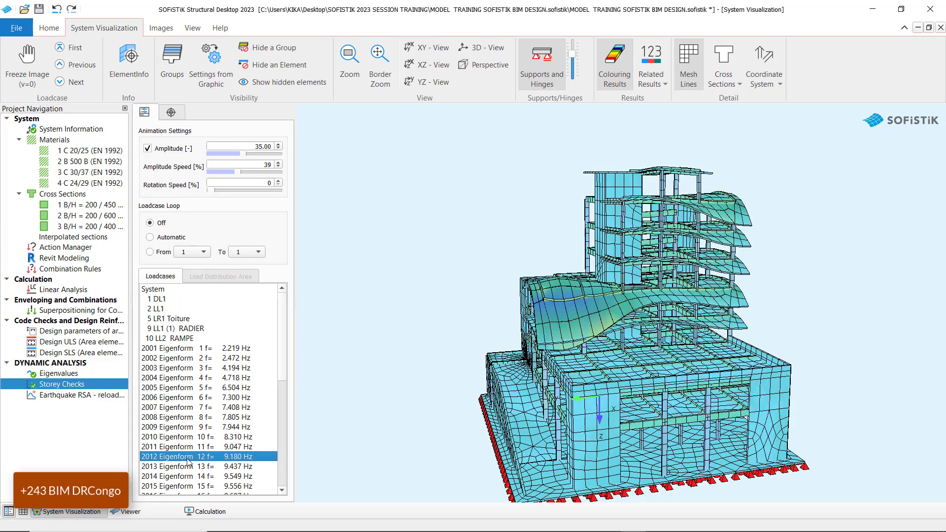
scroll(188, 457, down, 2)
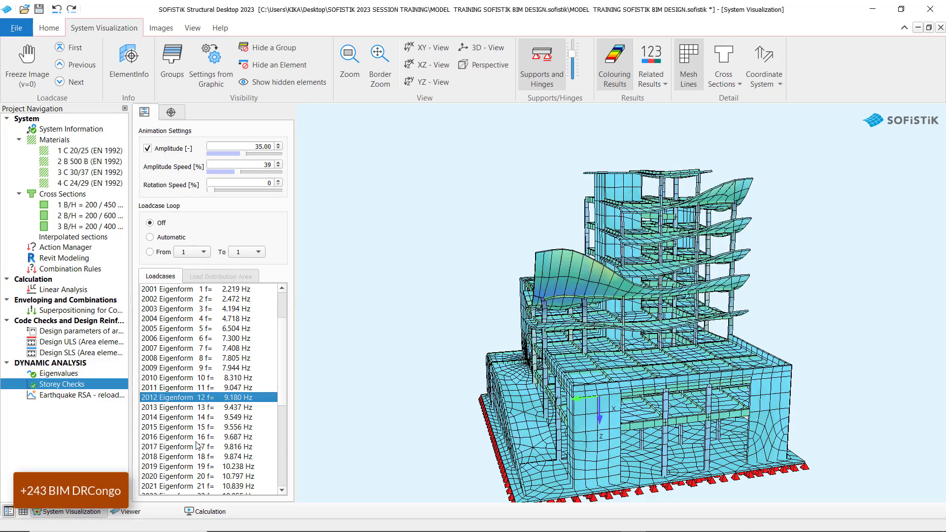
click(191, 408)
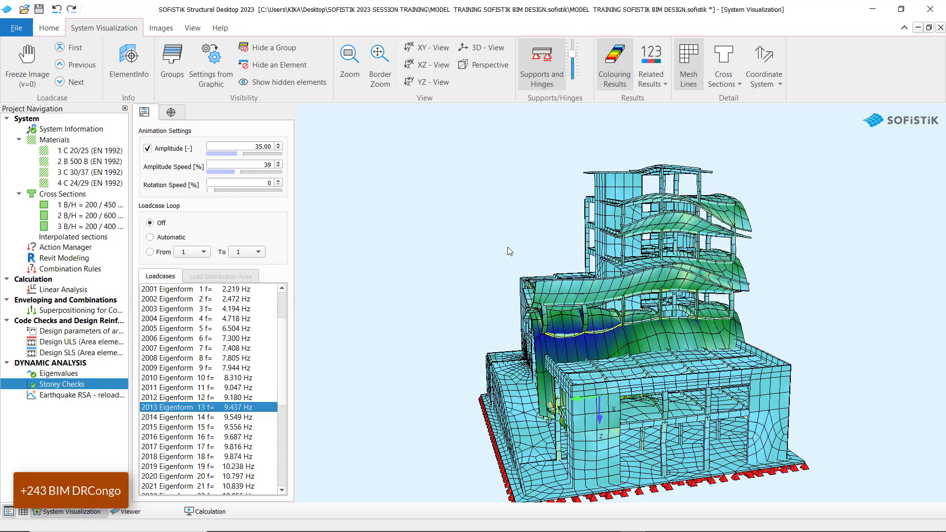
Step through the mode shapes of eigenforms 14 to 17 and animate eigenform 19.
key(Down)
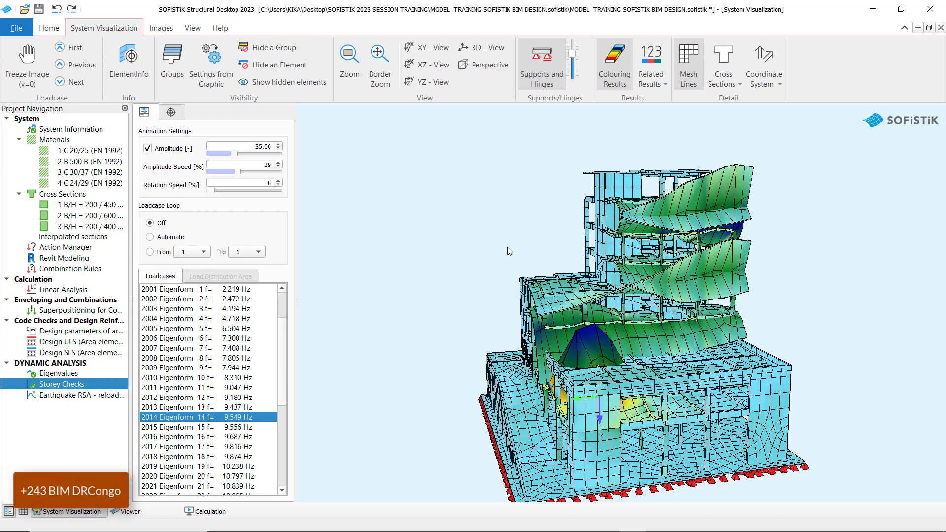
key(Down)
key(Down)
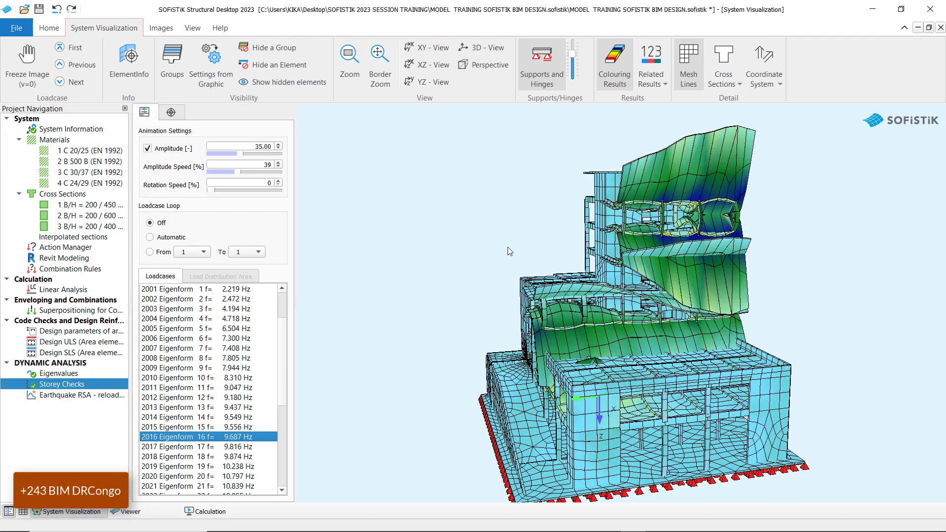
key(Down)
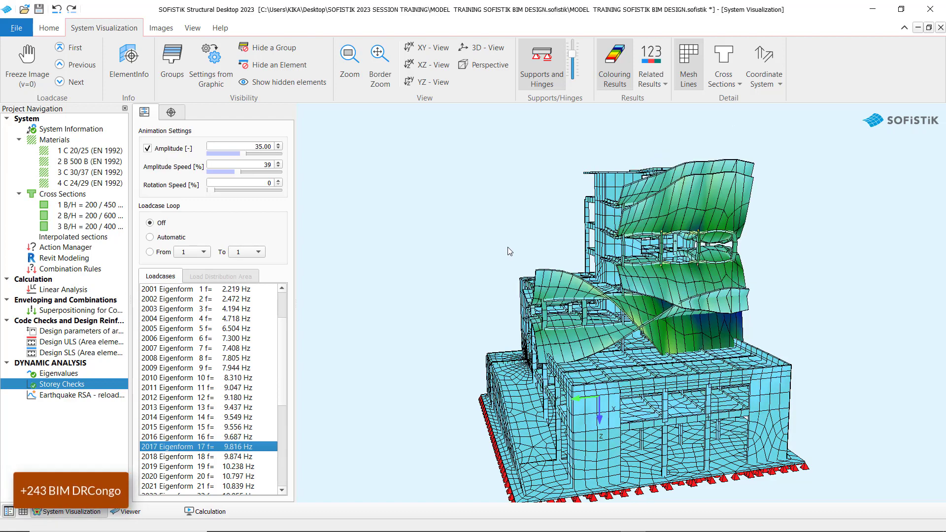
click(206, 467)
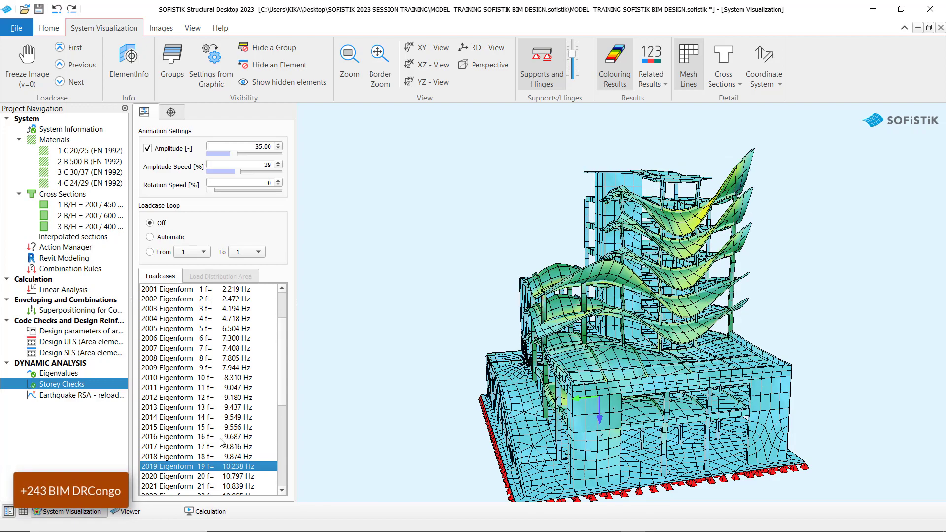
Animate eigenforms 20, 21, 23, 24, 27 and 30 and examine the floor slab deformations from different angles.
scroll(224, 443, down, 3)
scroll(224, 442, down, 1)
click(197, 361)
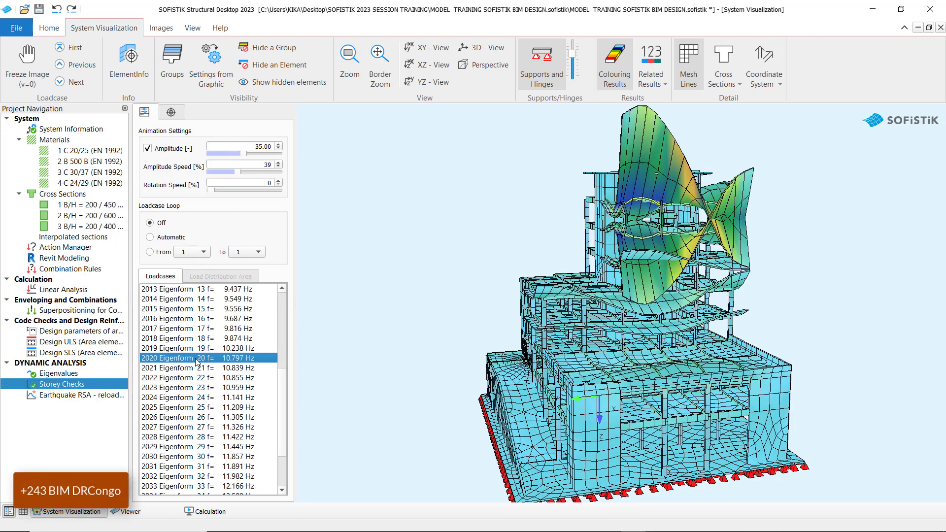
click(194, 368)
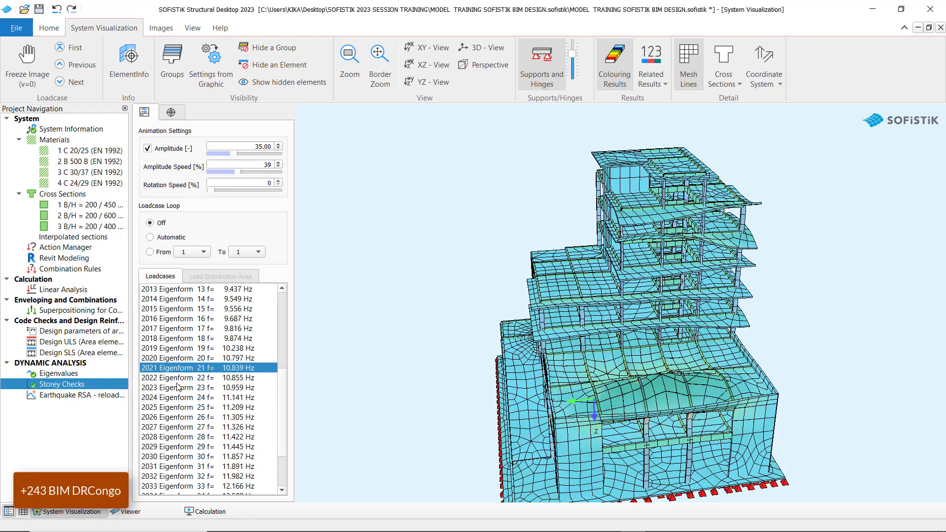
click(178, 387)
click(177, 397)
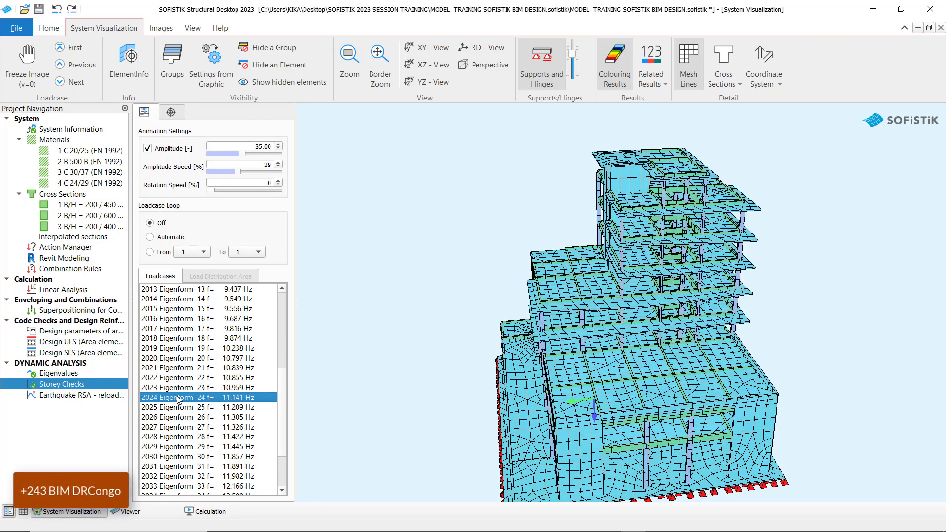
click(176, 427)
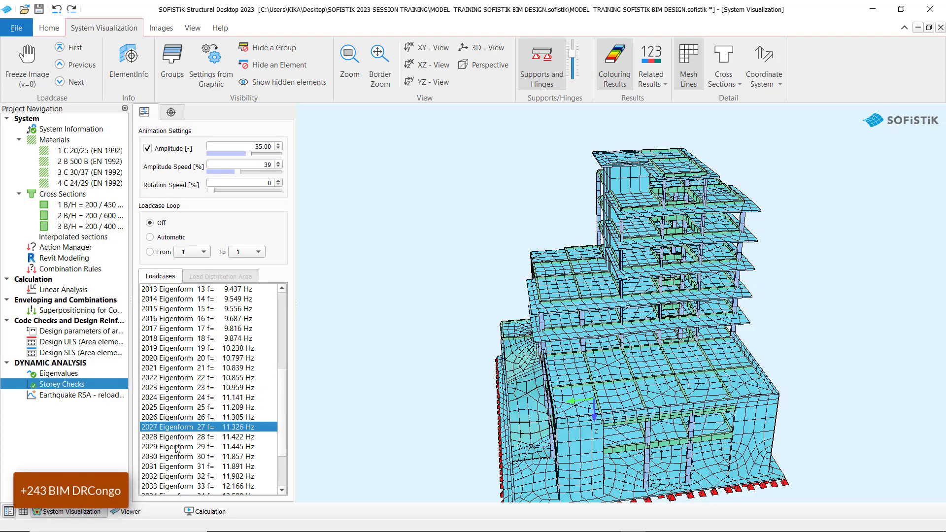
click(177, 457)
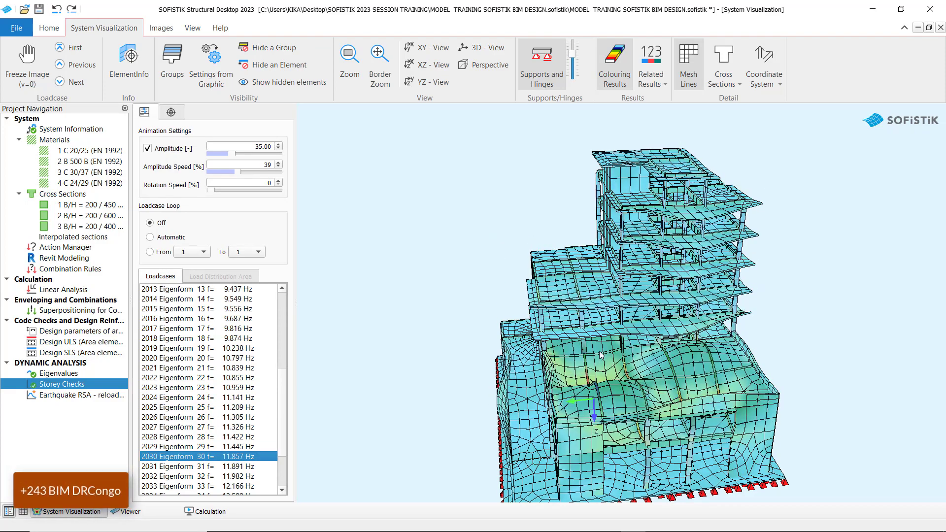
drag(628, 325, 661, 400)
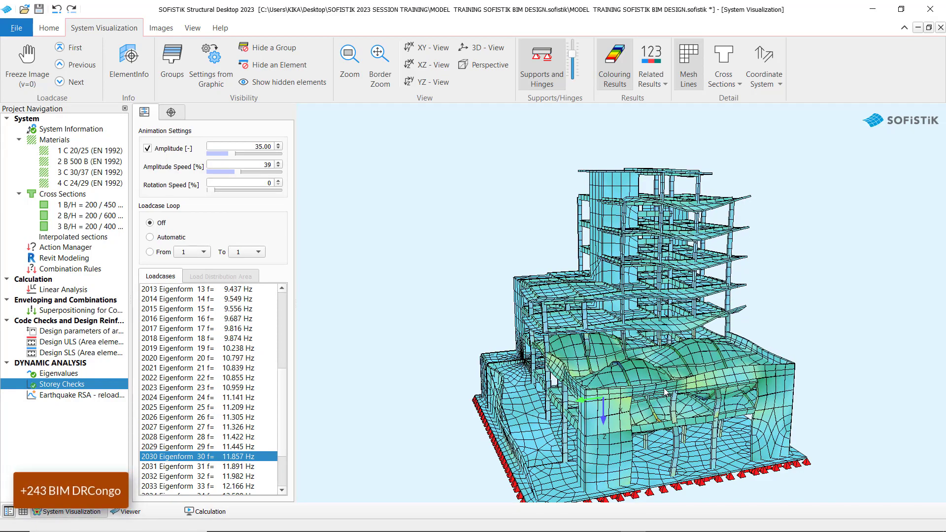
Animate eigenforms 31 and 33 to examine the higher mode shapes.
scroll(190, 399, down, 3)
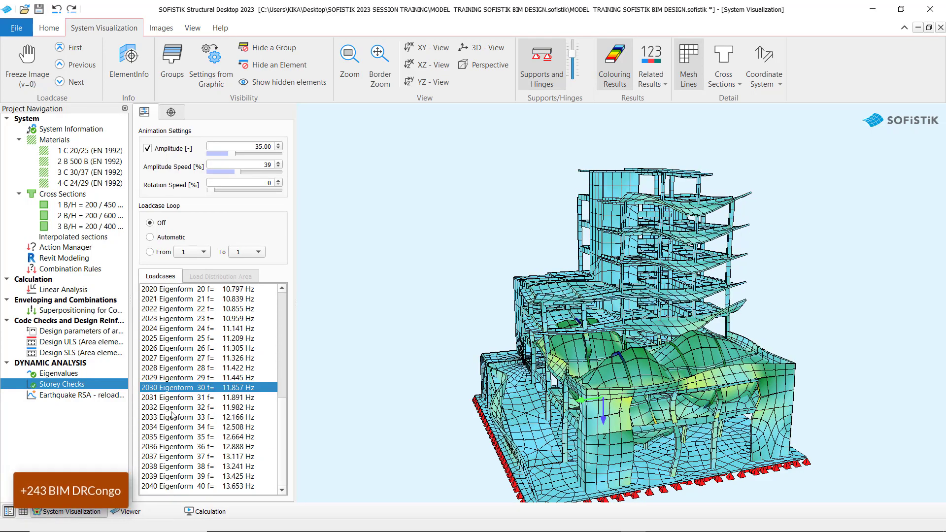
click(190, 398)
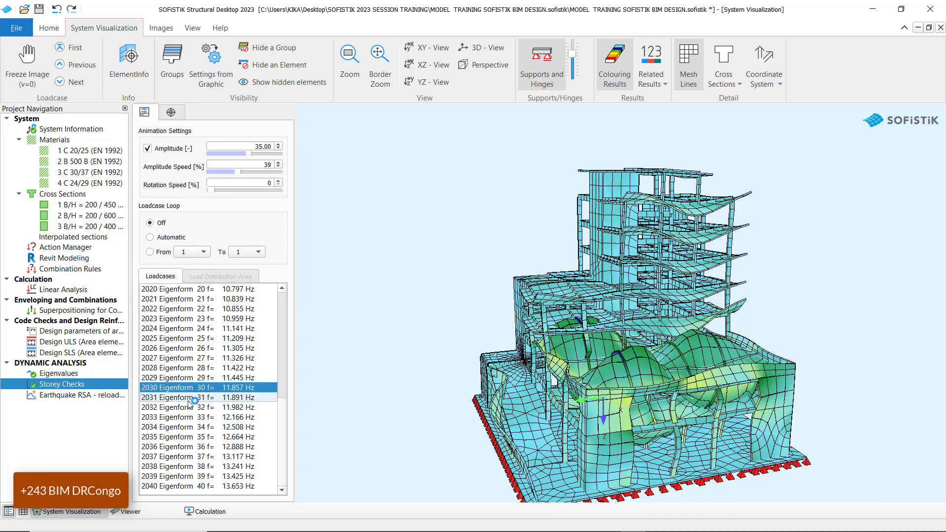
click(183, 416)
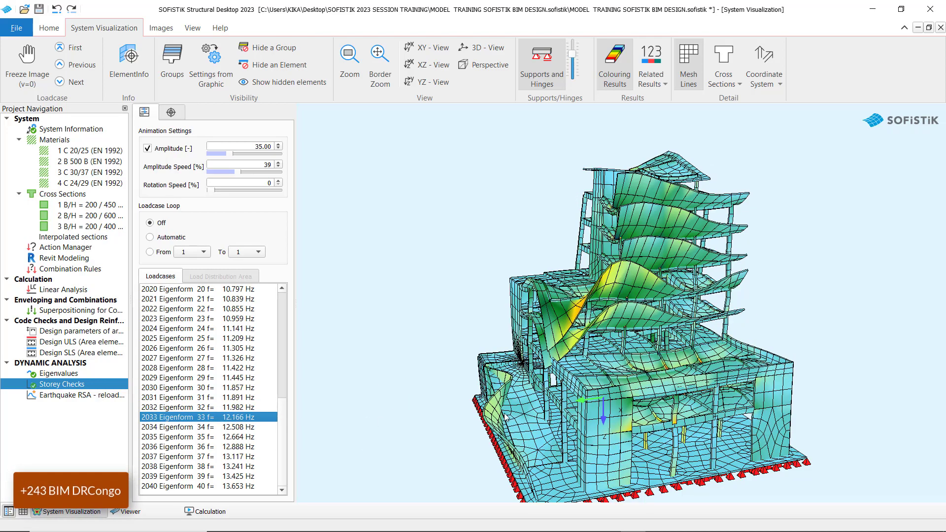
Step through the animated mode shapes of eigenforms 32 to 36.
click(164, 408)
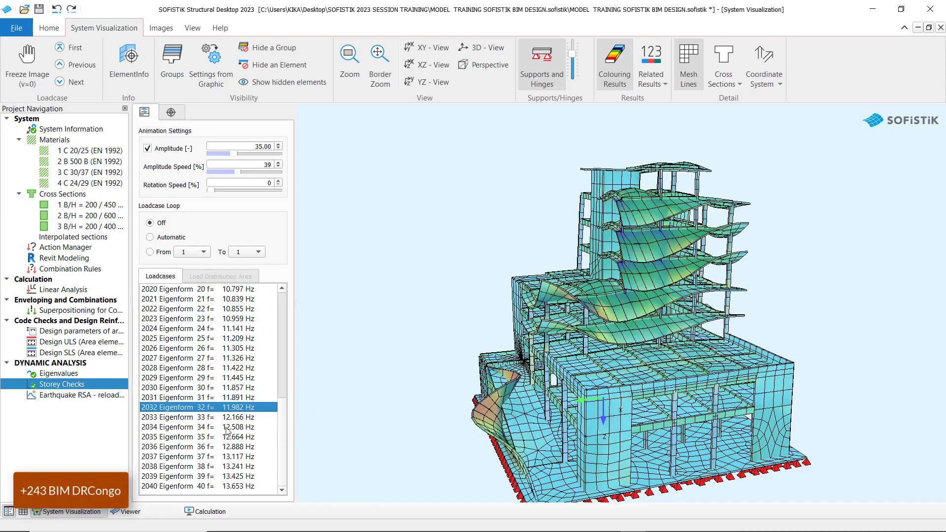
click(182, 418)
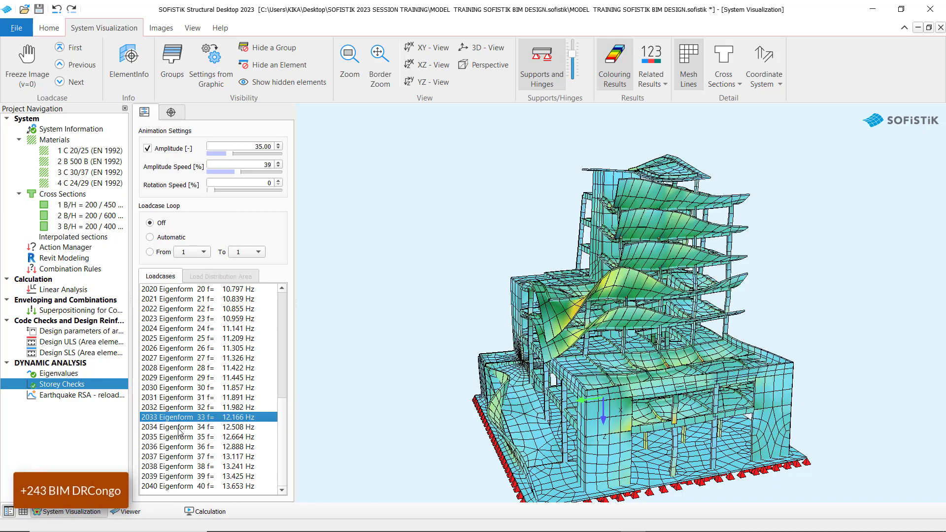
click(176, 427)
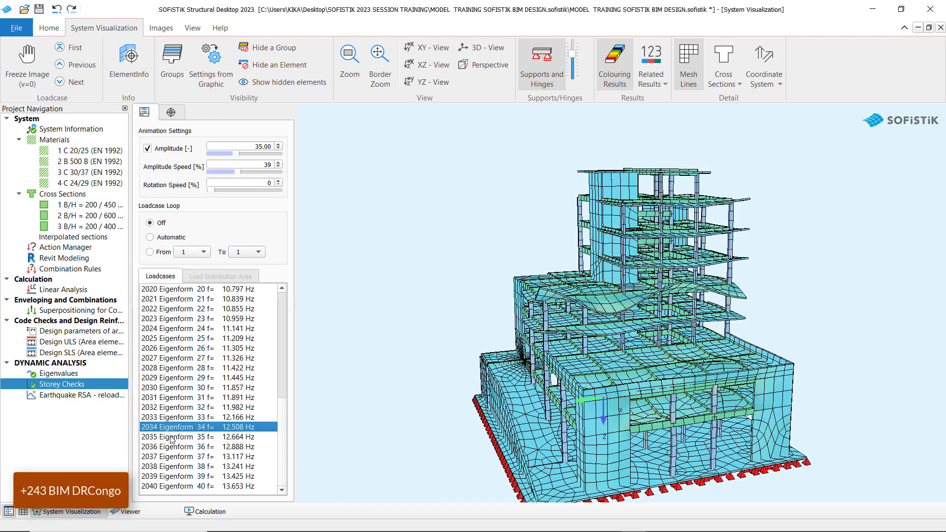
click(172, 437)
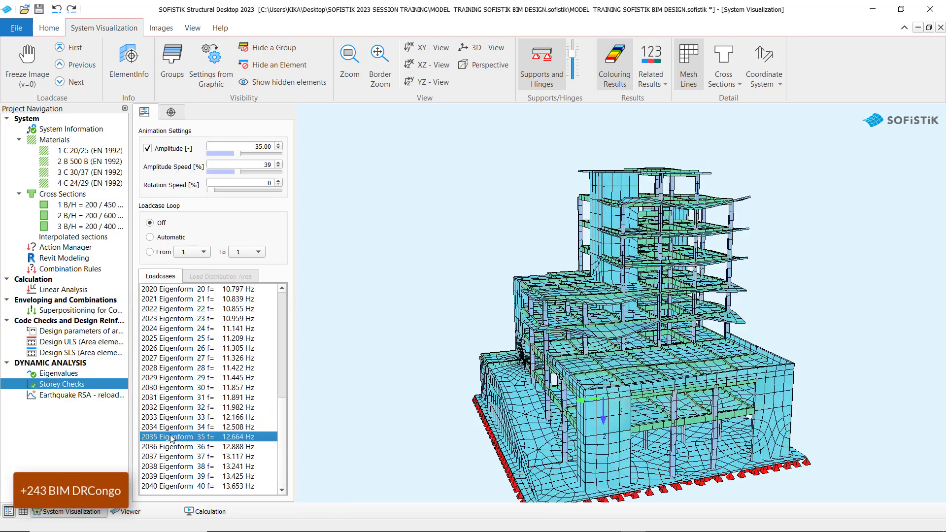
click(173, 449)
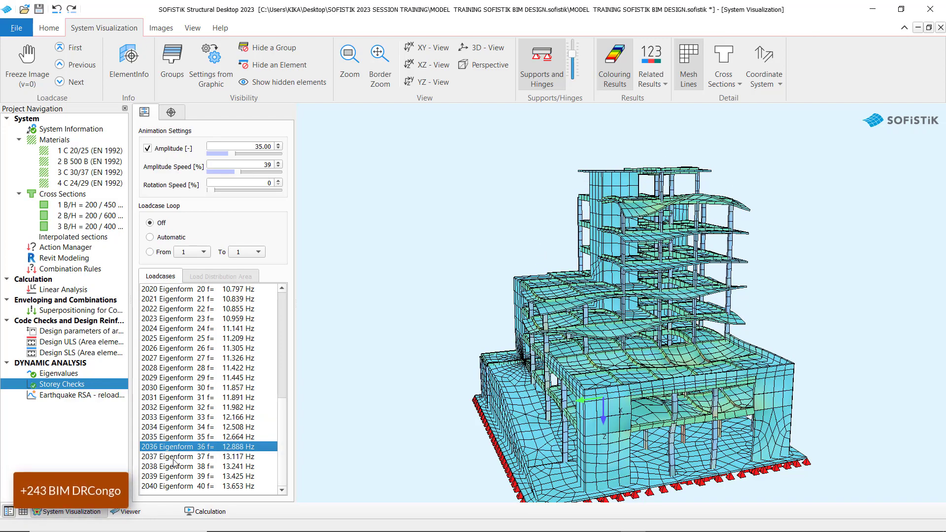
Animate eigenforms 38, 37, 39, 40 and 23 and compare their floor slab deformations.
click(174, 465)
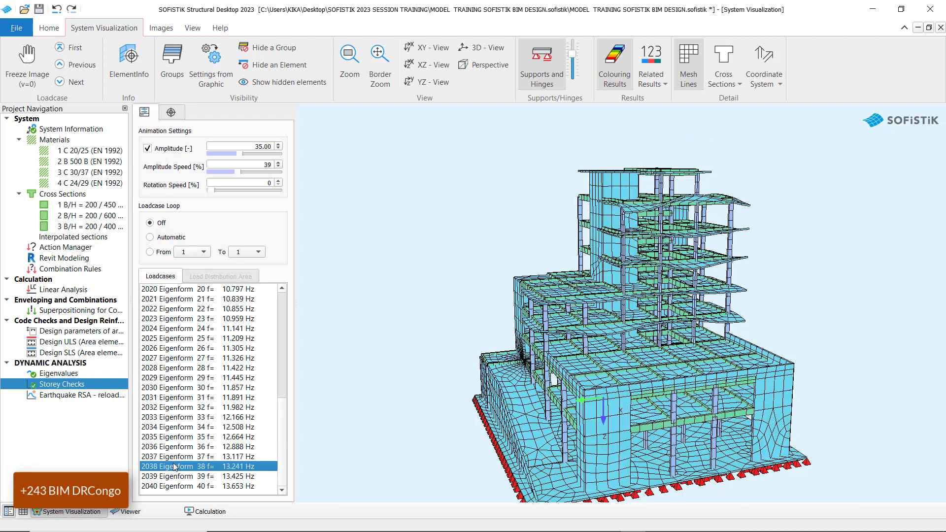
click(174, 457)
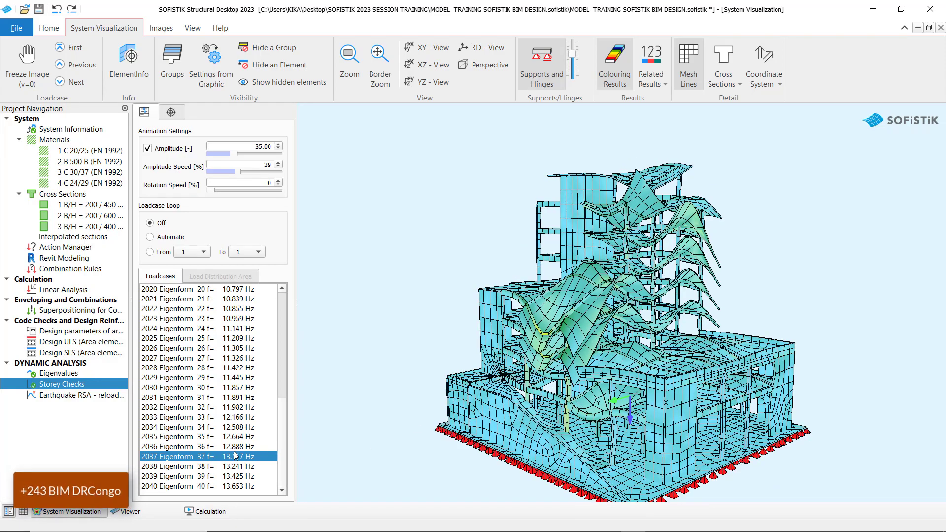
click(201, 477)
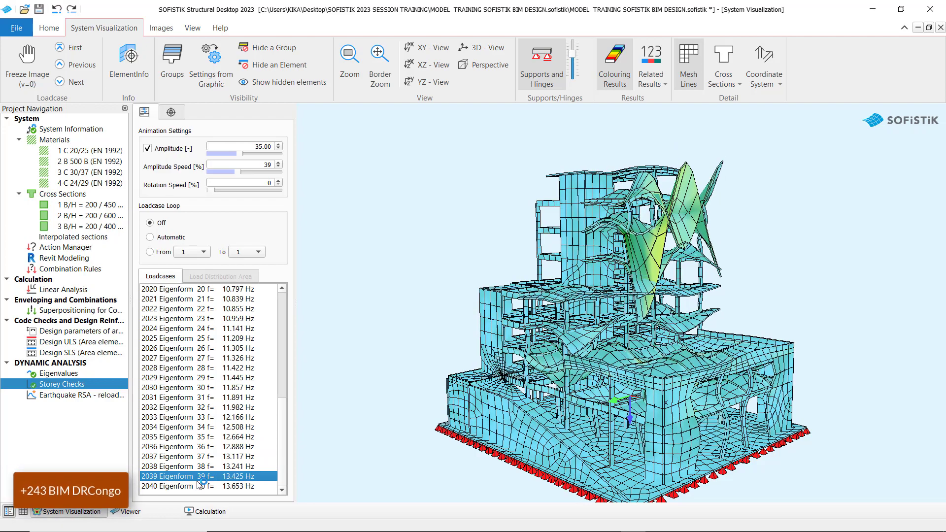
key(Down)
click(208, 319)
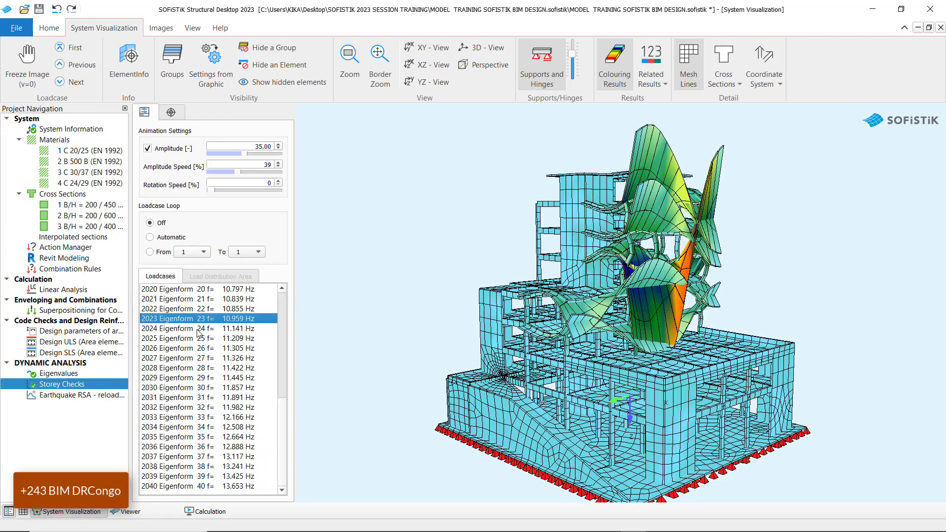
Animate load cases LR1 Toiture, LL1 (1) RADIER, LL2 RAMPE and LL1, examining the building's deformation from different angles.
scroll(207, 319, up, 5)
scroll(197, 318, up, 4)
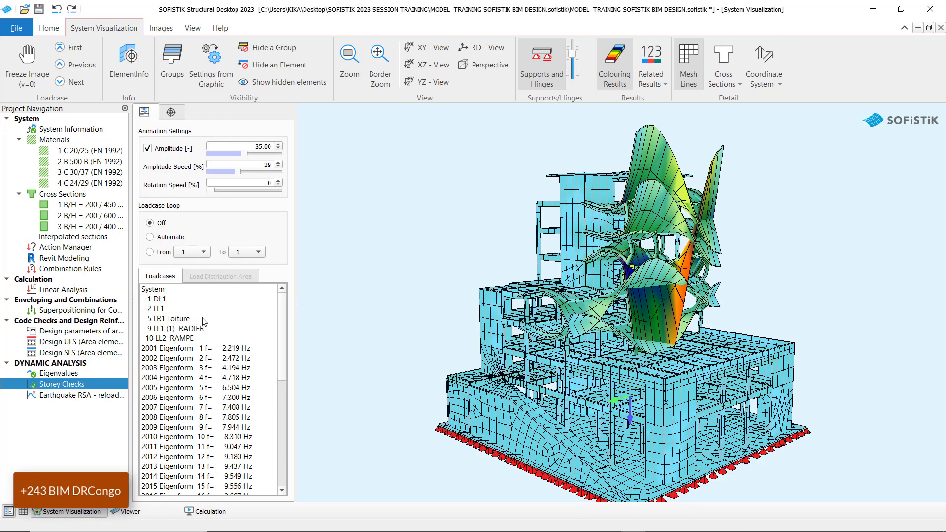
click(186, 318)
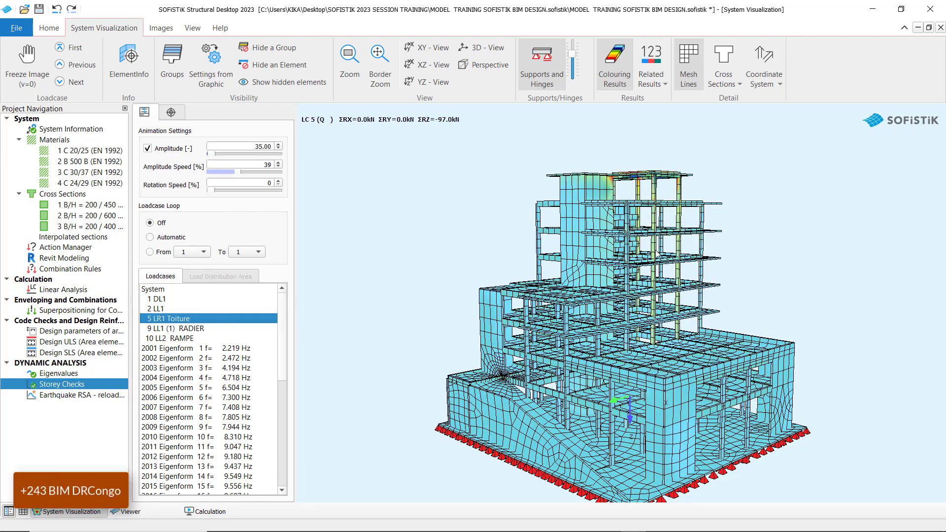
mouse_move(657, 253)
mouse_down()
mouse_move(597, 294)
mouse_move(552, 304)
mouse_up()
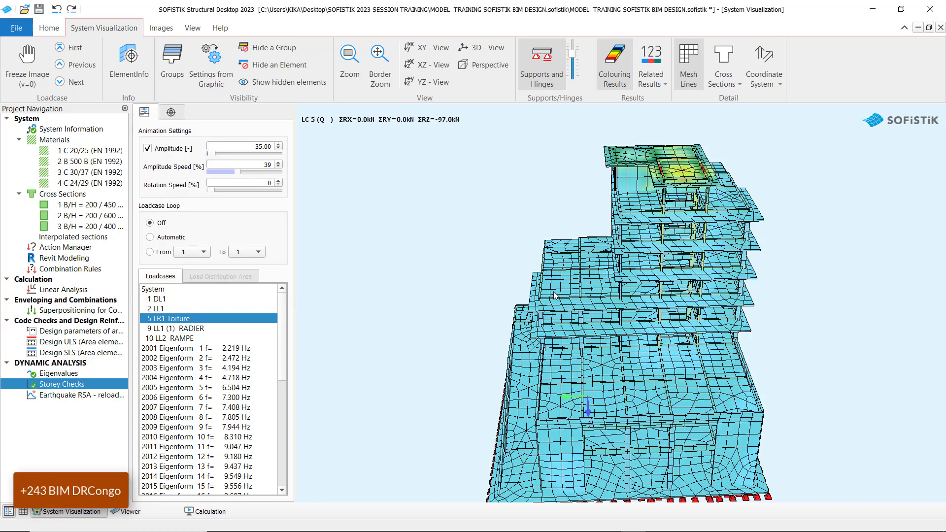
click(185, 332)
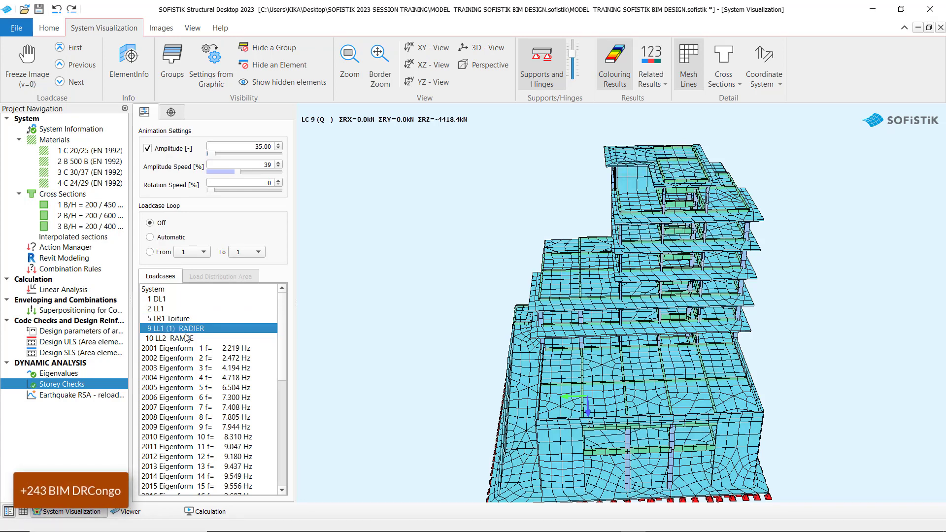
click(187, 338)
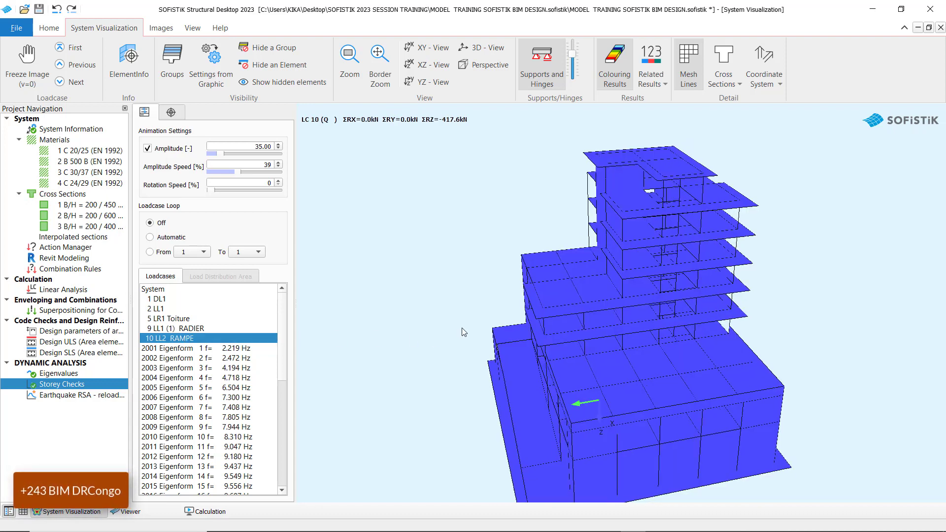
click(160, 309)
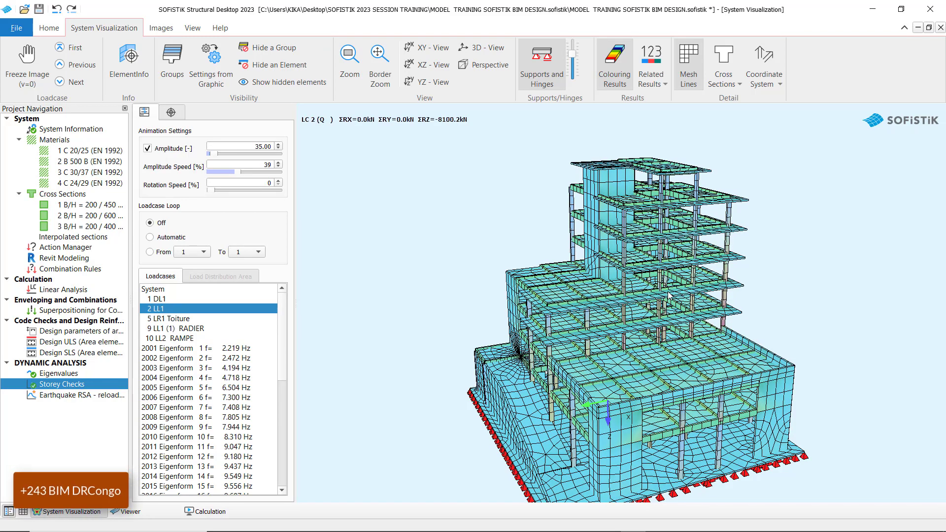
drag(679, 307, 703, 290)
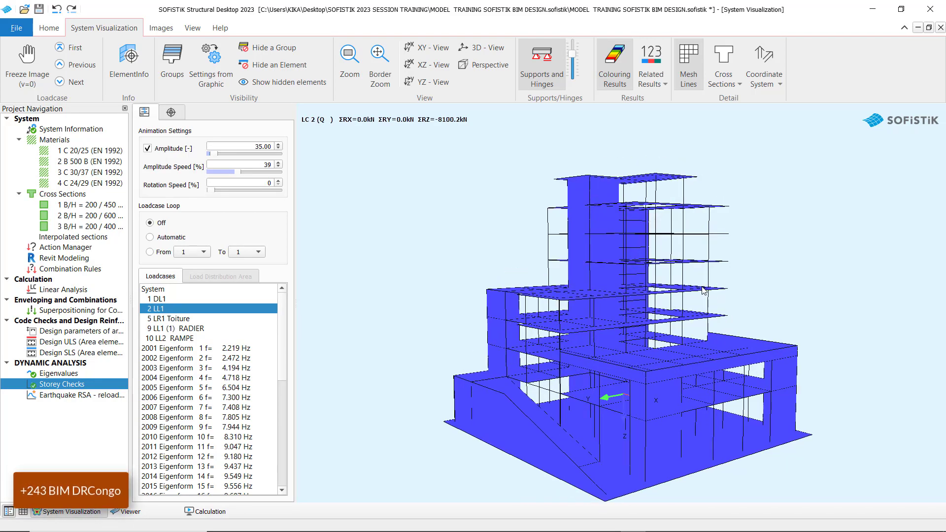
Open the Earthquake RSA - reloaded task for editing and set its maximum number of eigenmodes to 20.
right_click(73, 396)
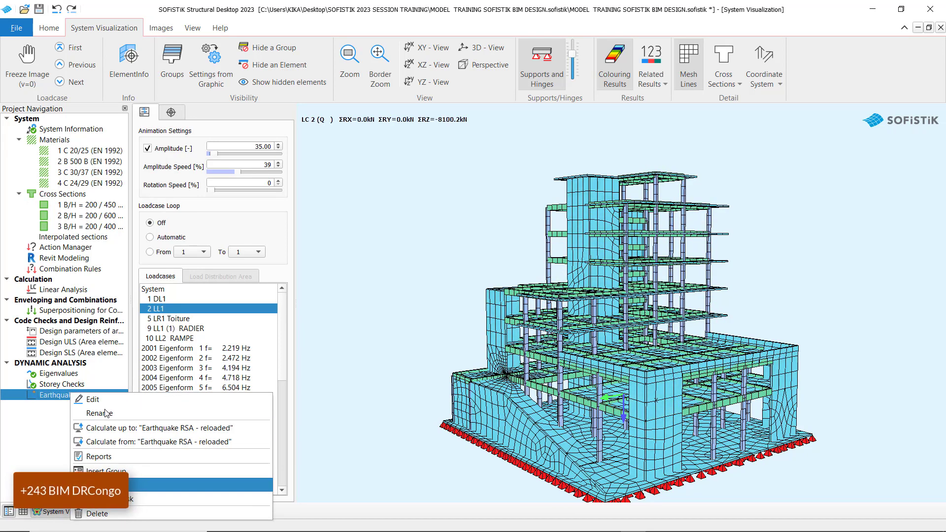
click(97, 401)
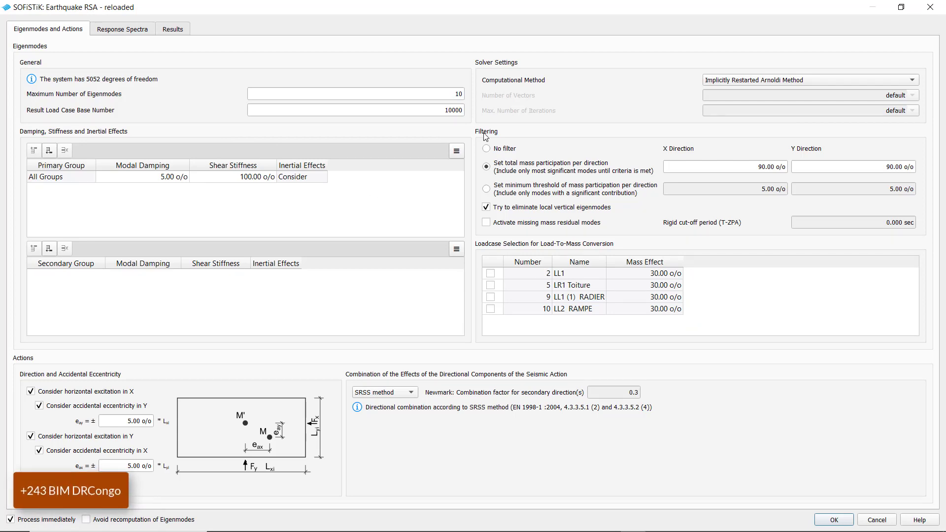
click(448, 94)
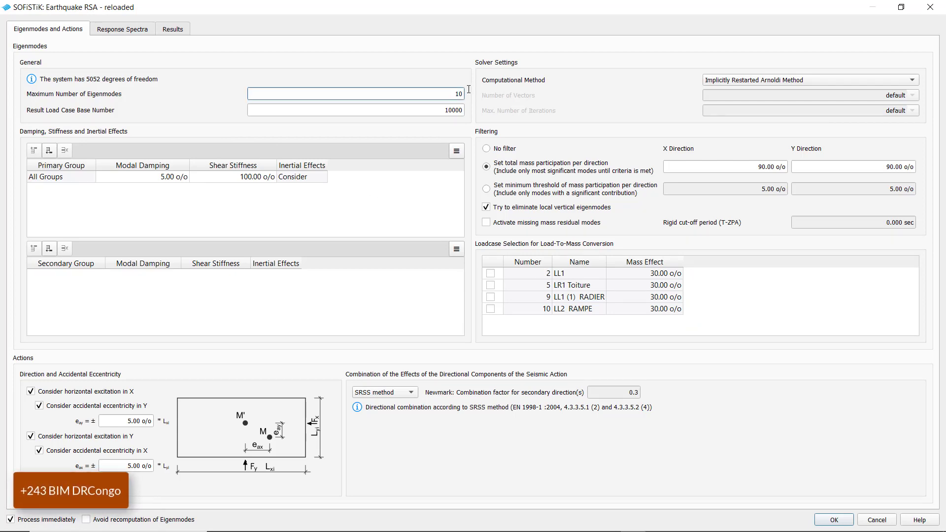
double_click(467, 94)
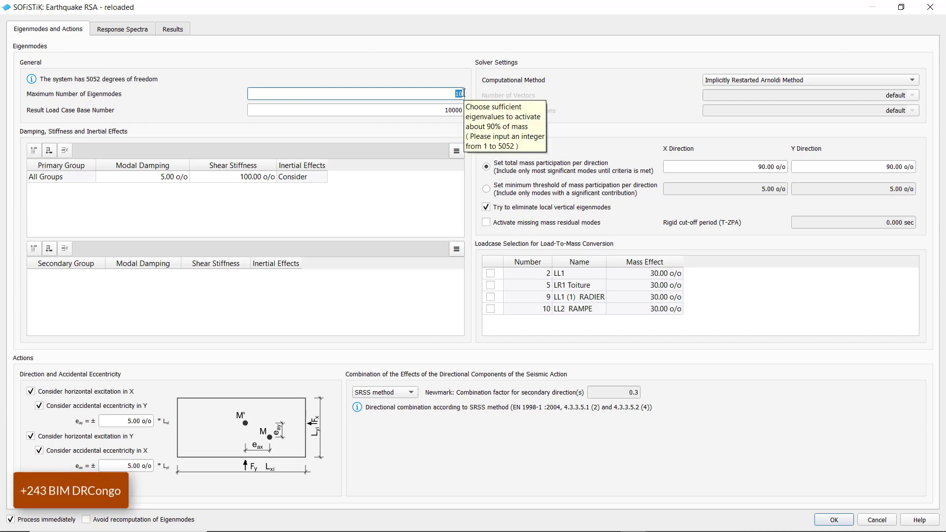
text(2)
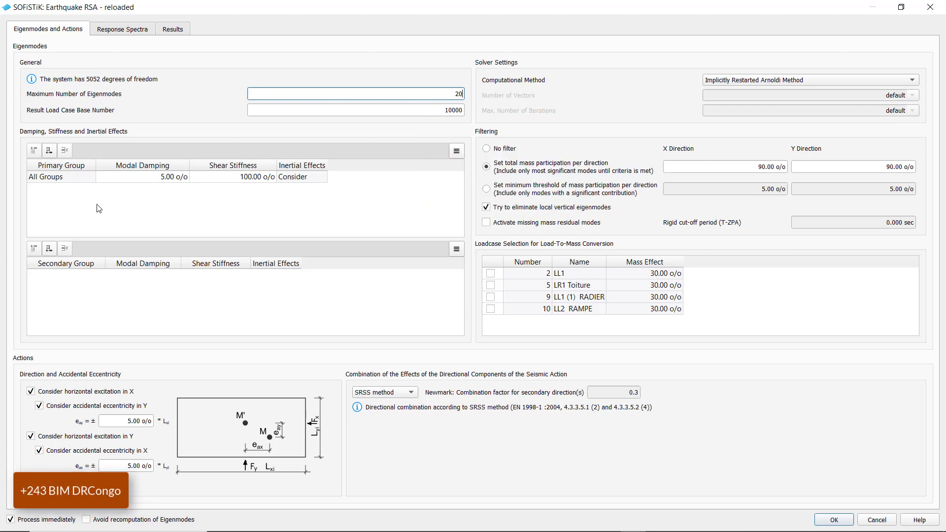
Examine the modal damping of All Groups and the methods available for combining the directional seismic components.
click(162, 181)
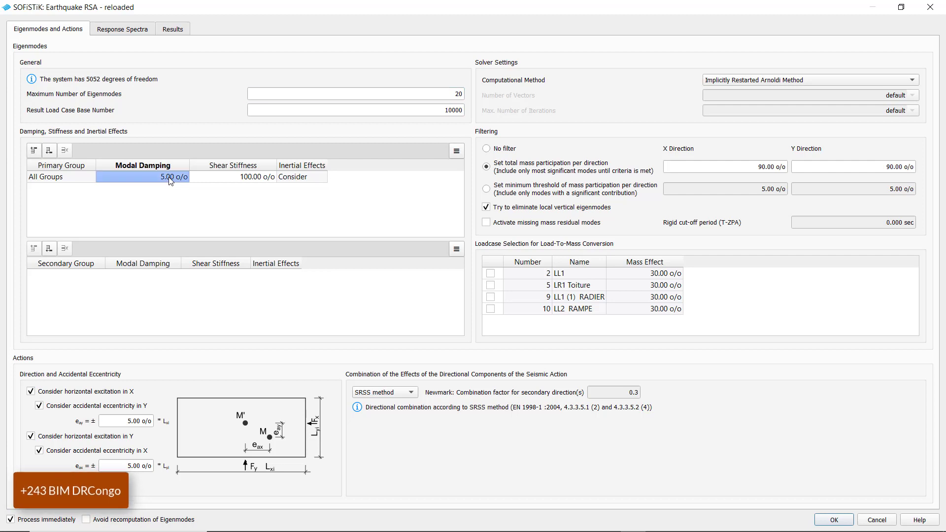
double_click(163, 179)
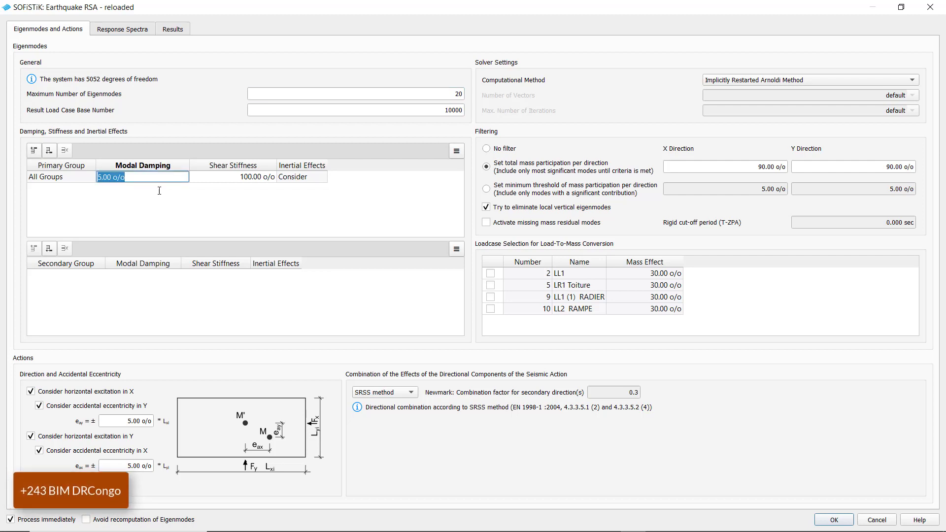
click(157, 199)
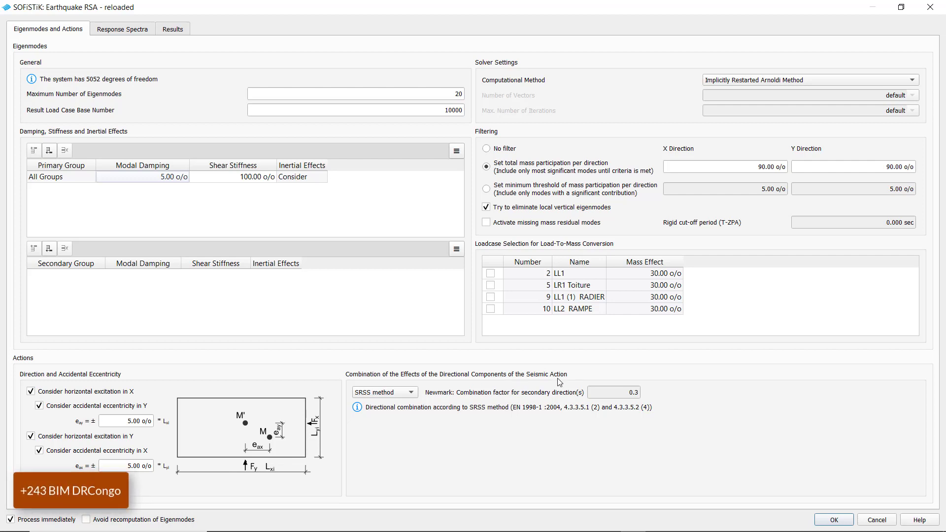
click(416, 396)
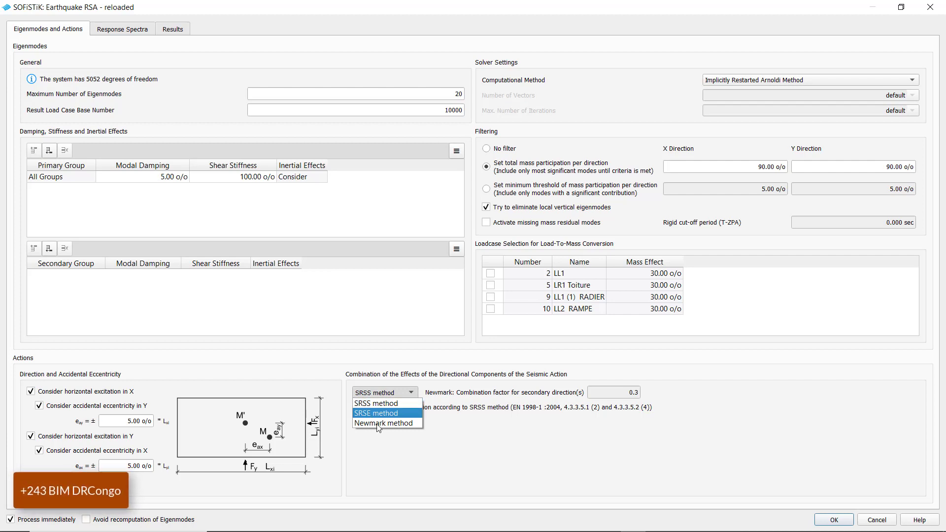
click(494, 459)
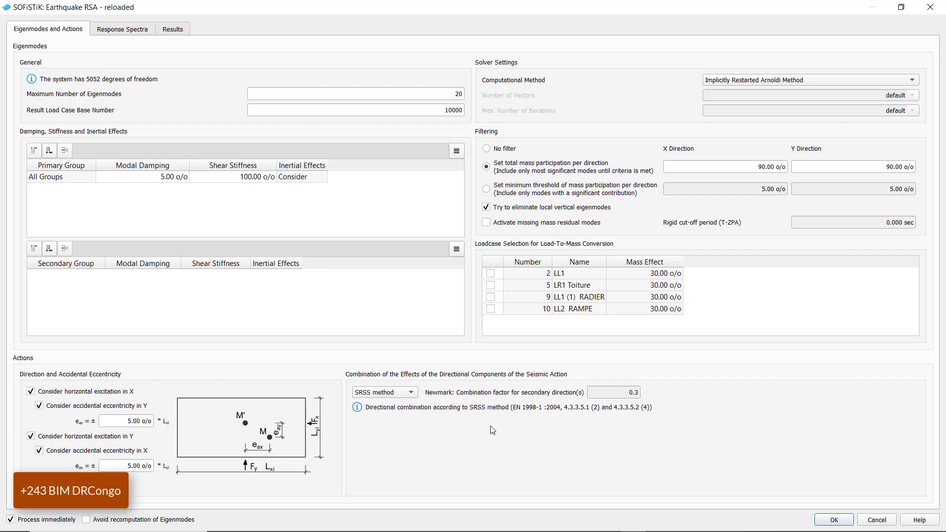
click(385, 393)
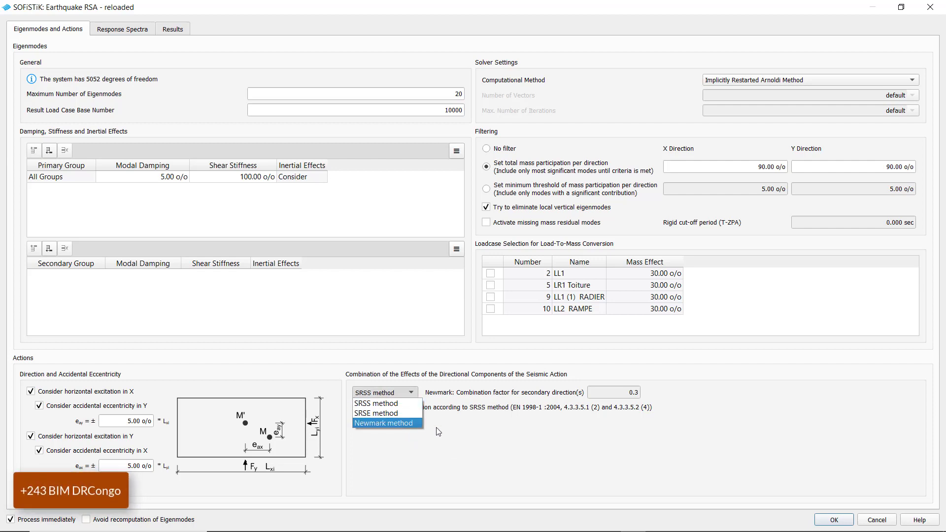
click(463, 432)
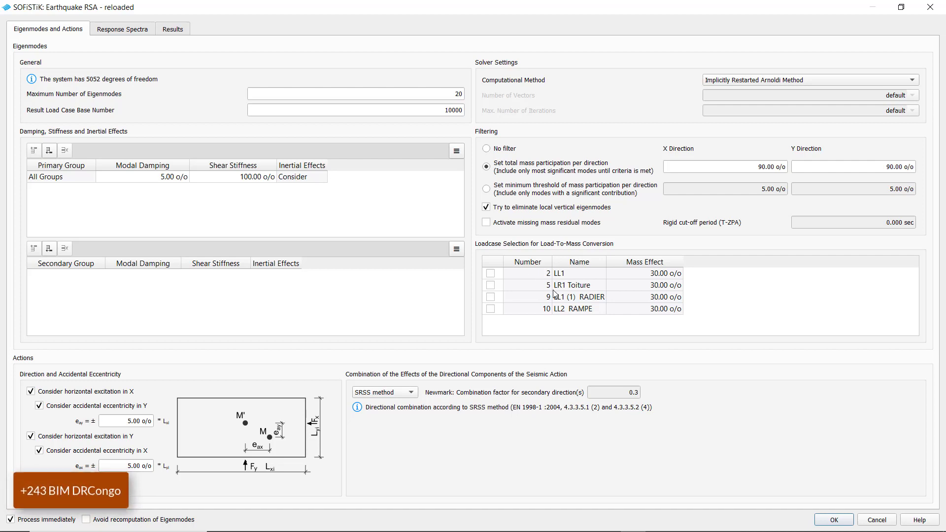
Include load cases LL1, LR1 Toiture and LL2 RAMPE in the load-to-mass conversion and check the total mass participation in X.
click(653, 275)
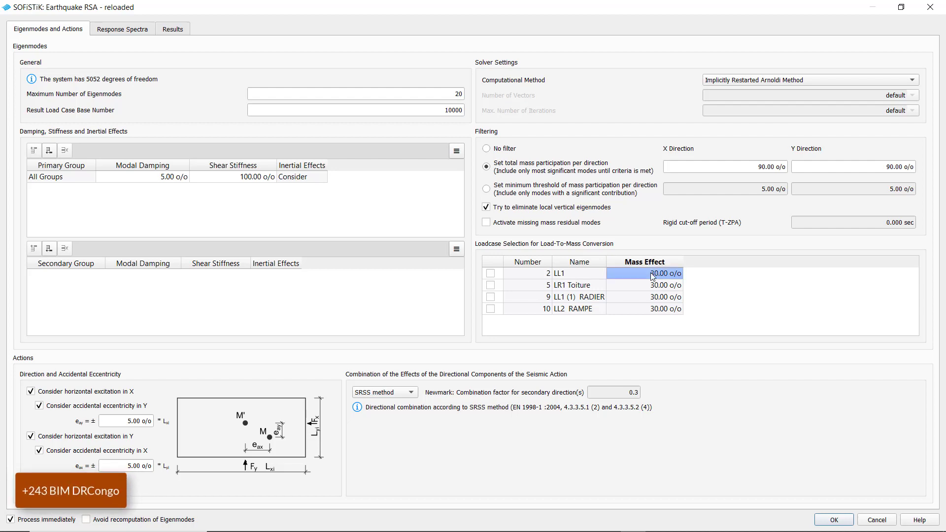
click(490, 274)
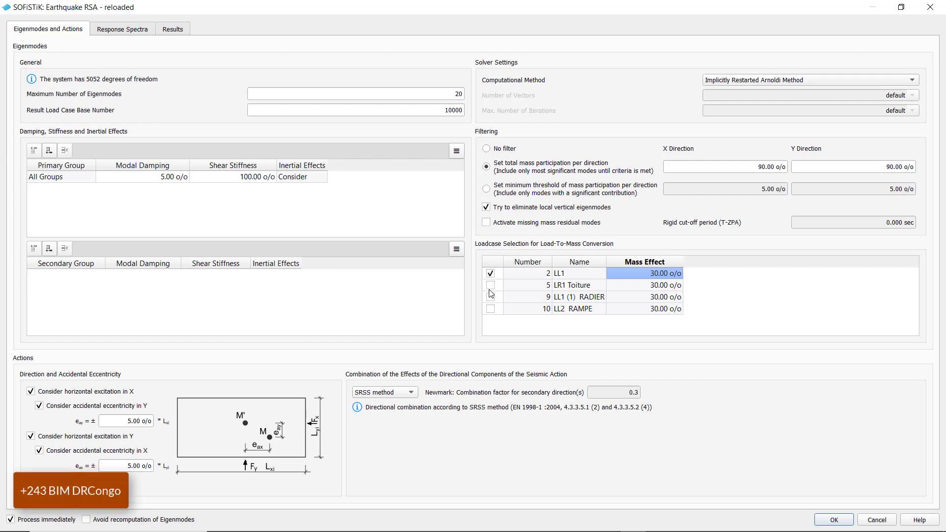
click(489, 290)
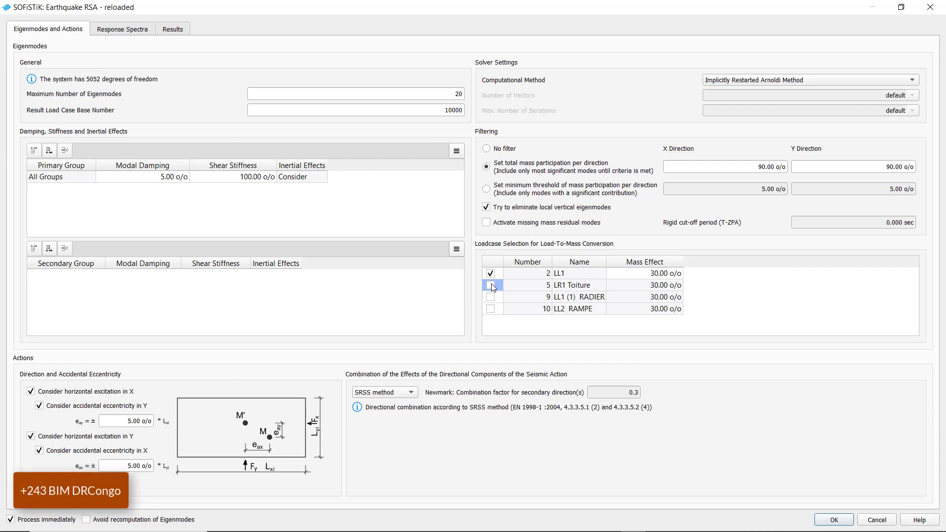
click(490, 285)
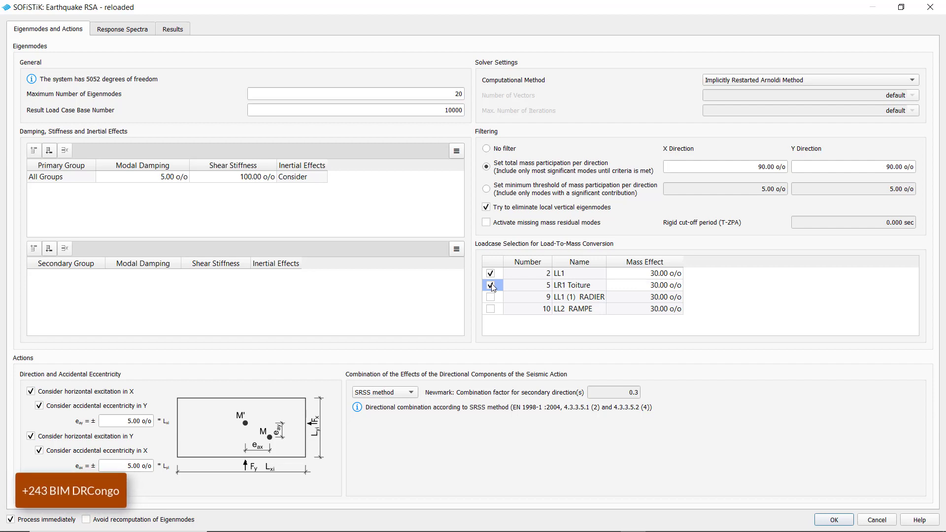
click(489, 312)
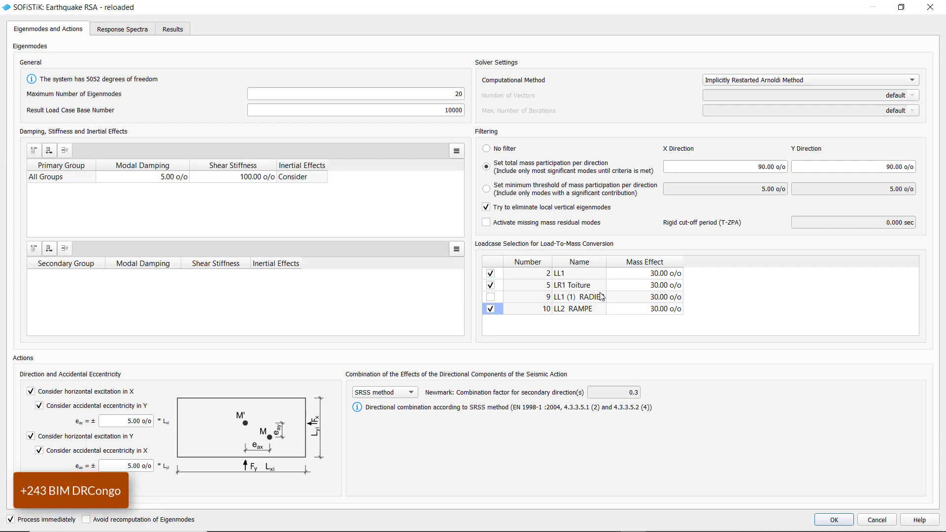
click(658, 290)
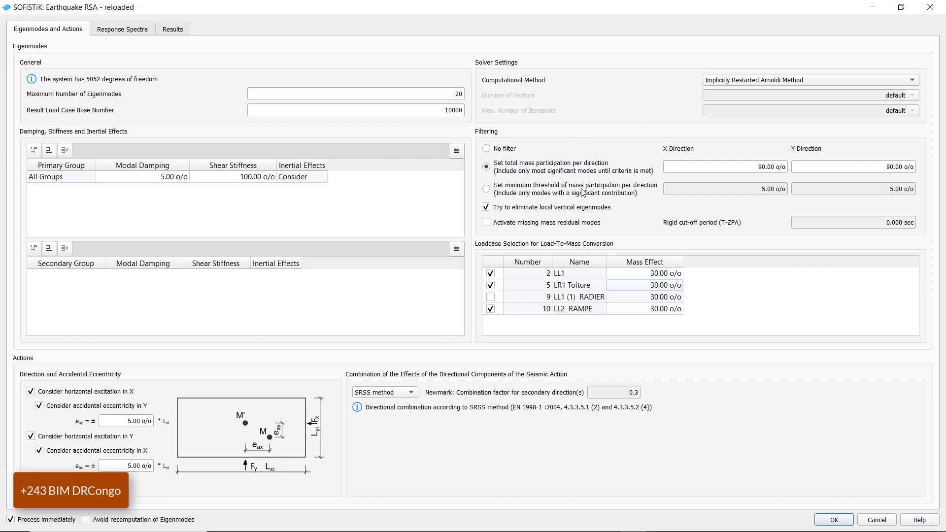
click(751, 169)
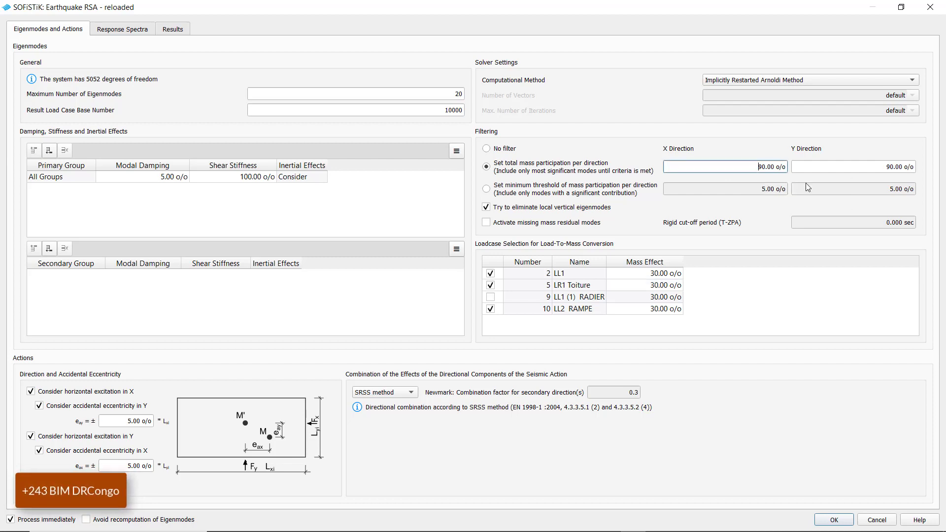
Check the total mass participation in Y and set the response spectrum's soil class to C.
click(841, 167)
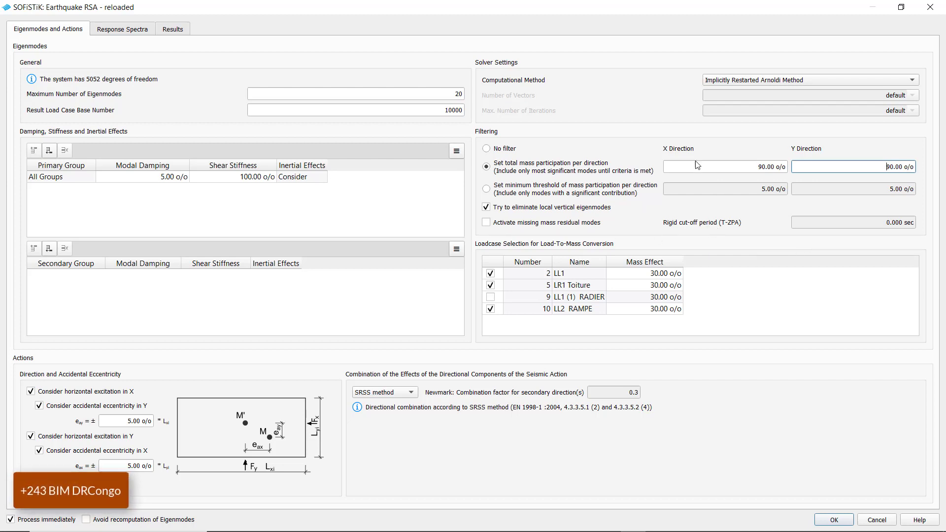
click(124, 30)
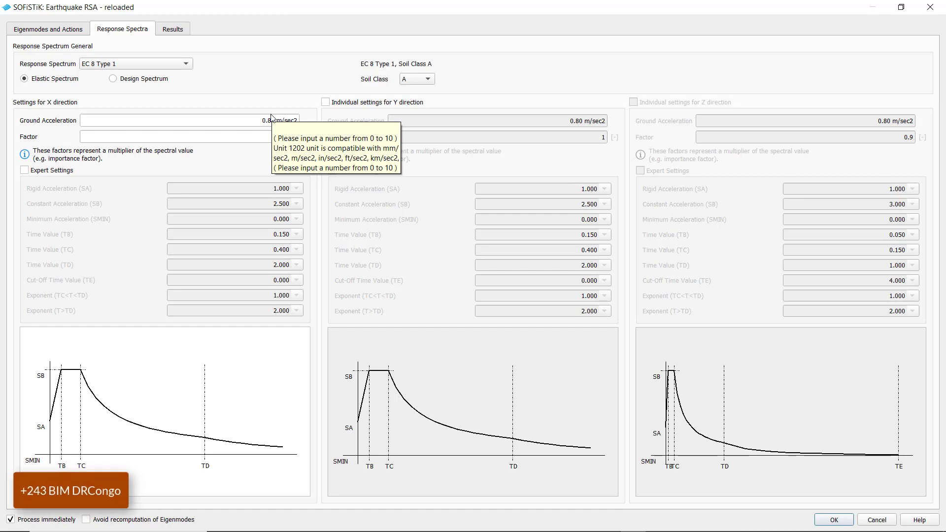
click(416, 79)
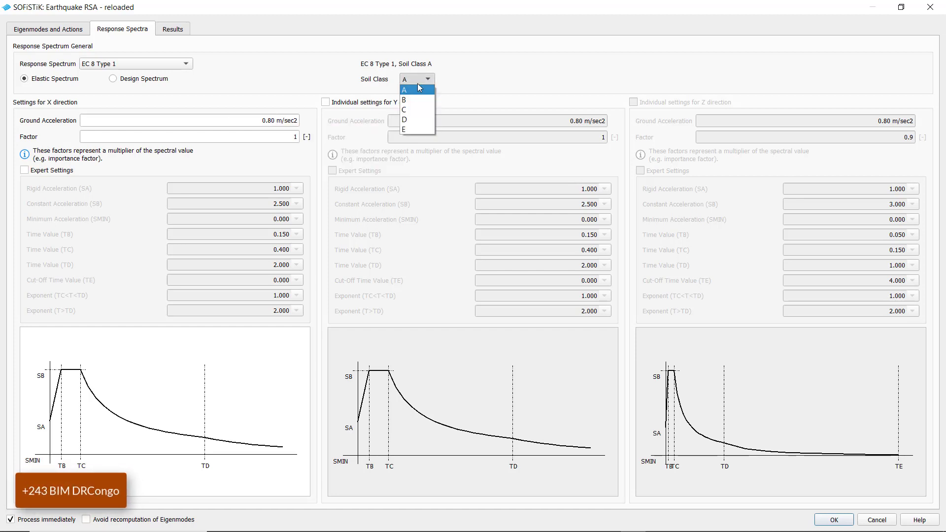
click(407, 110)
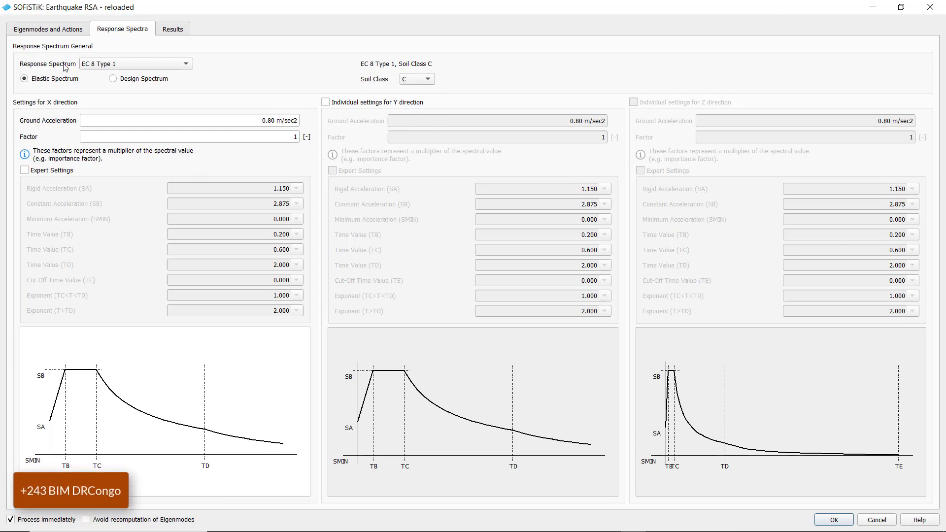
Preview the SIA 261-2020, NTC T2 DM-2008, GB 50011-2010 freq.GRP 1 and JRA Level-2 (2002) spectra, and return to EC 8 Type 1.
click(134, 67)
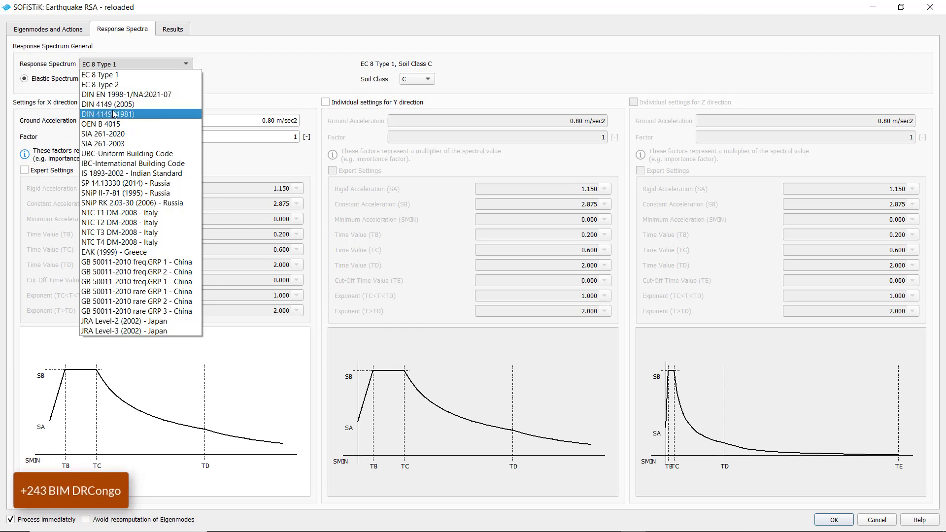
click(103, 135)
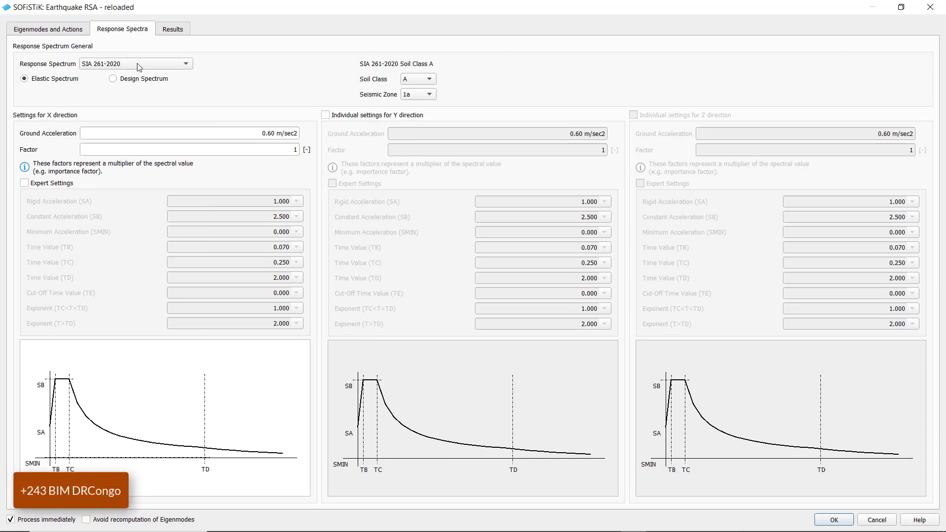
click(138, 64)
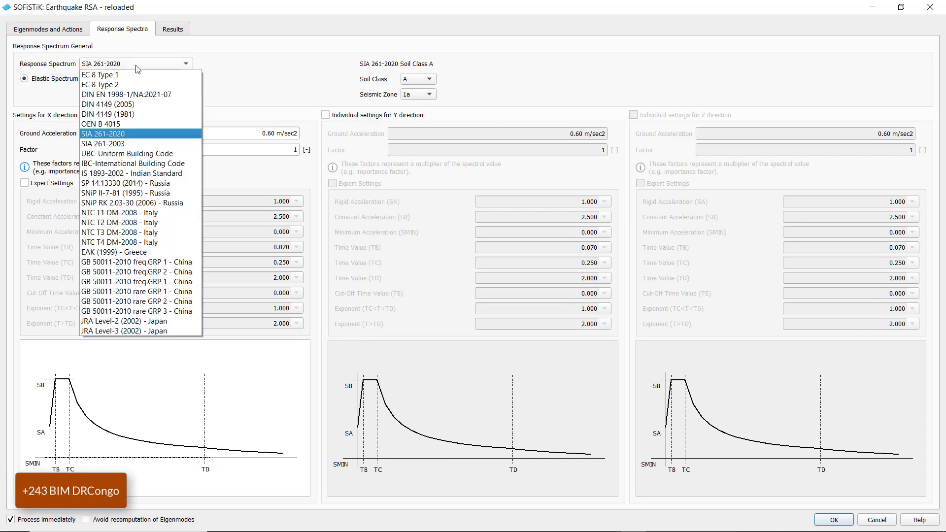
click(113, 223)
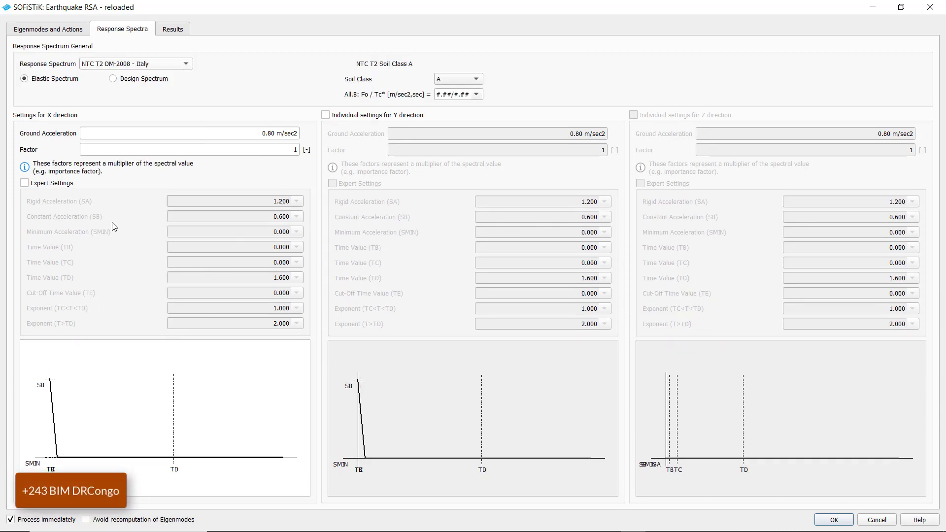
click(159, 65)
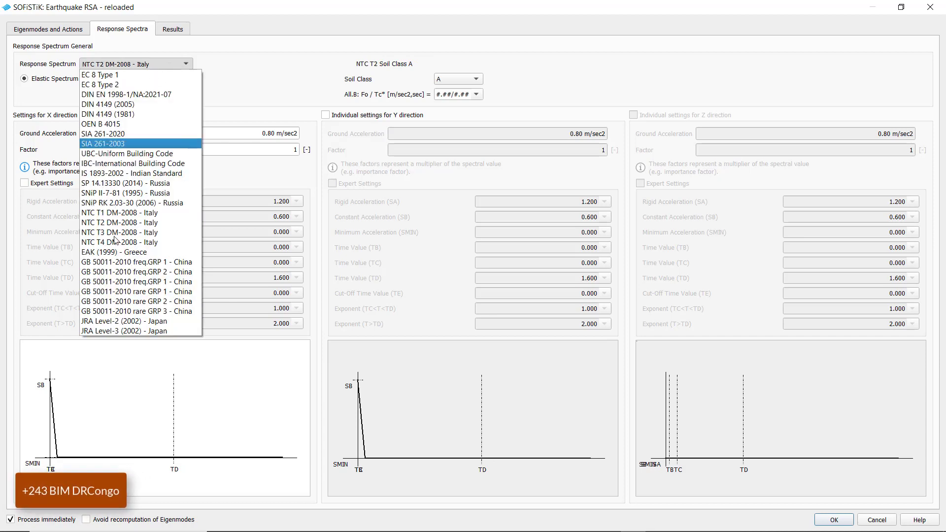
click(113, 262)
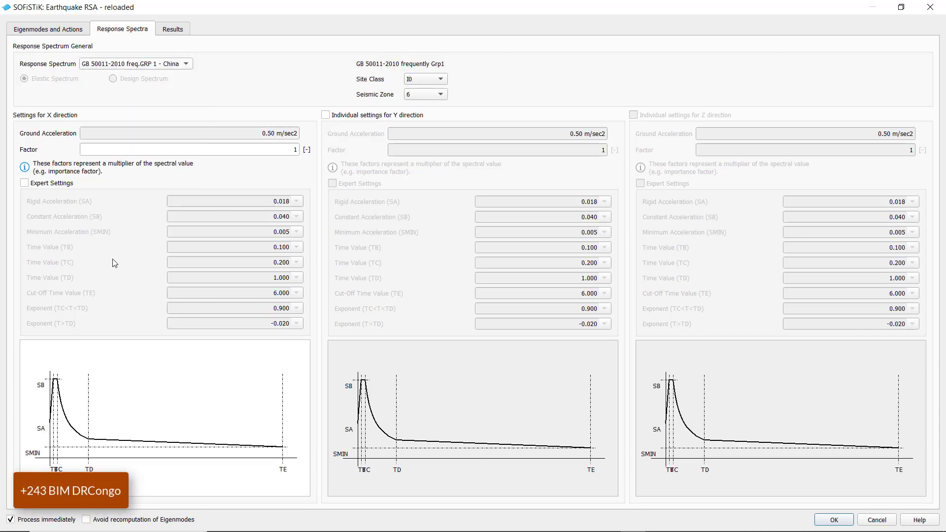
click(153, 67)
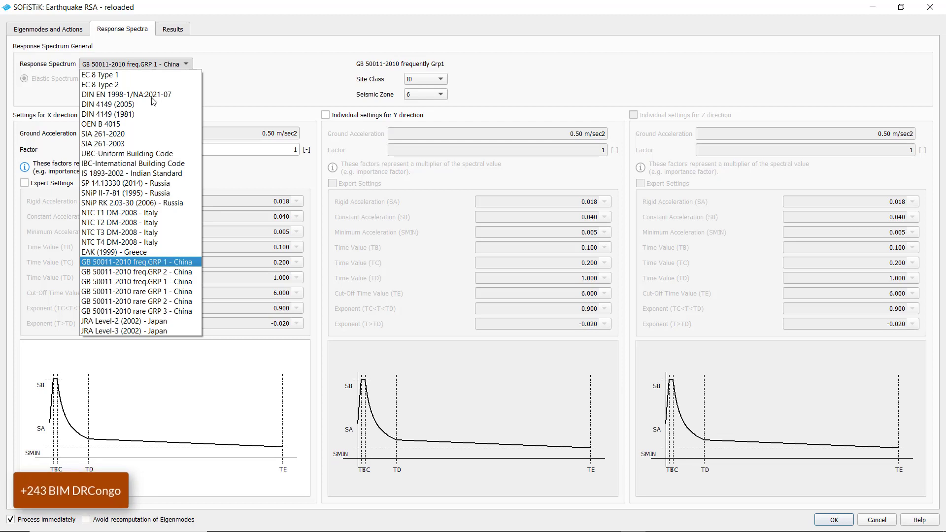
click(122, 324)
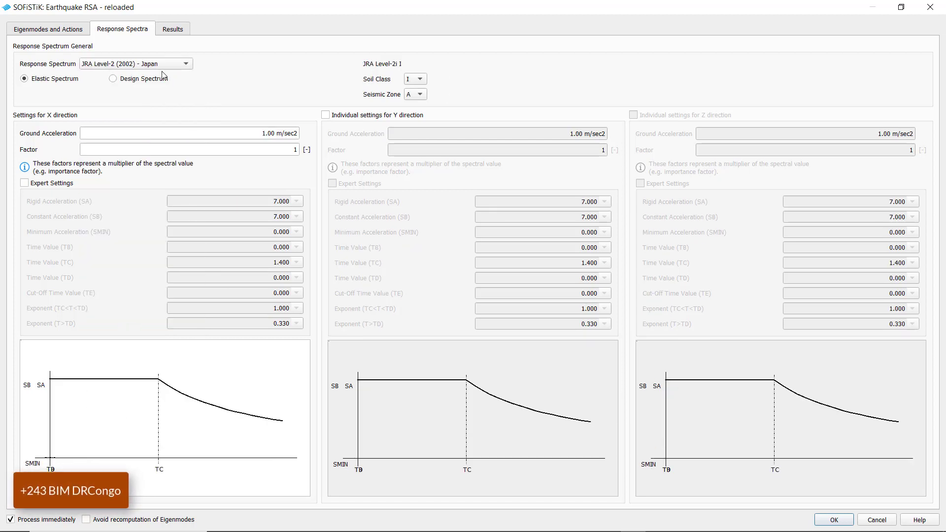
click(165, 64)
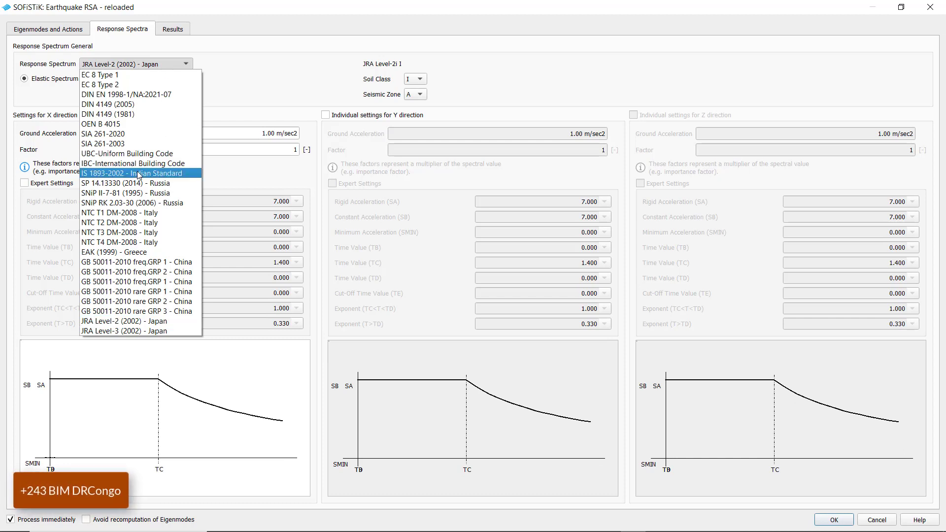
click(113, 77)
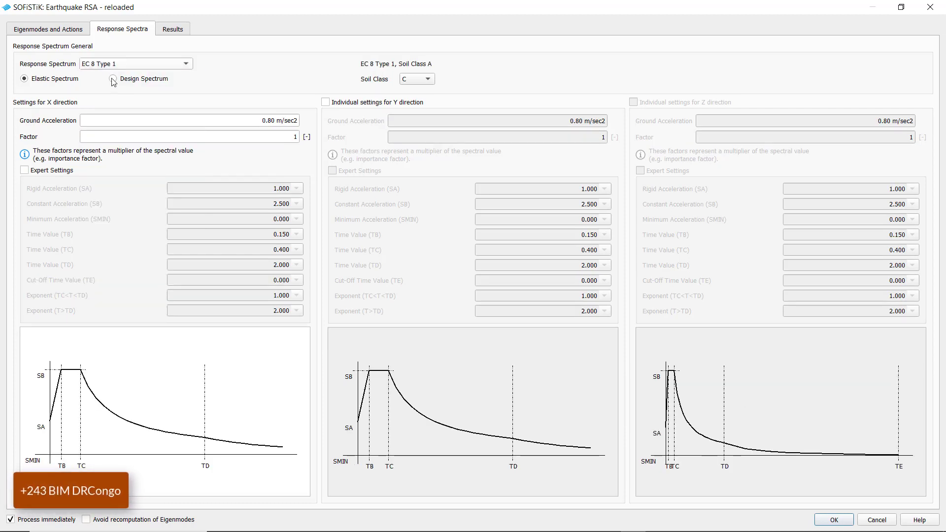
Set the elastic spectrum's ground acceleration in X to 1.20 m/sec2 and inspect the expert settings for that direction.
click(266, 121)
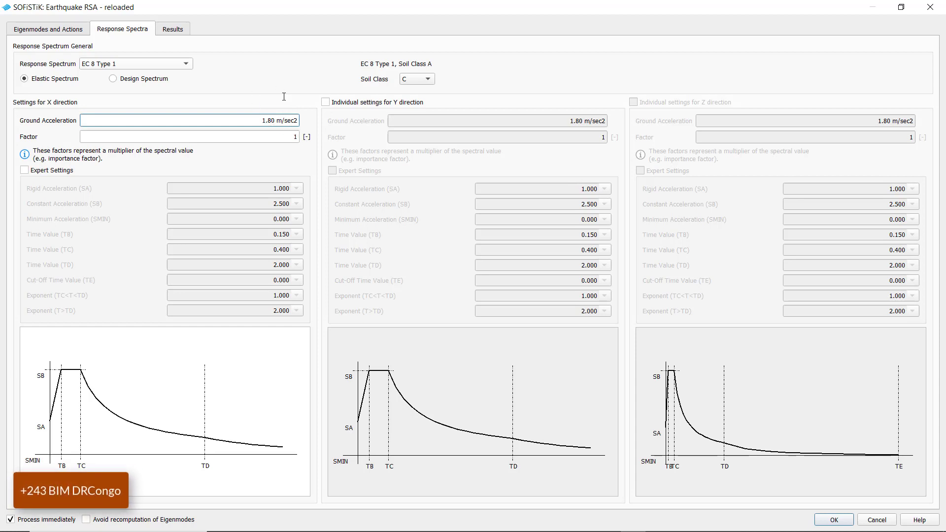
text(2)
click(28, 172)
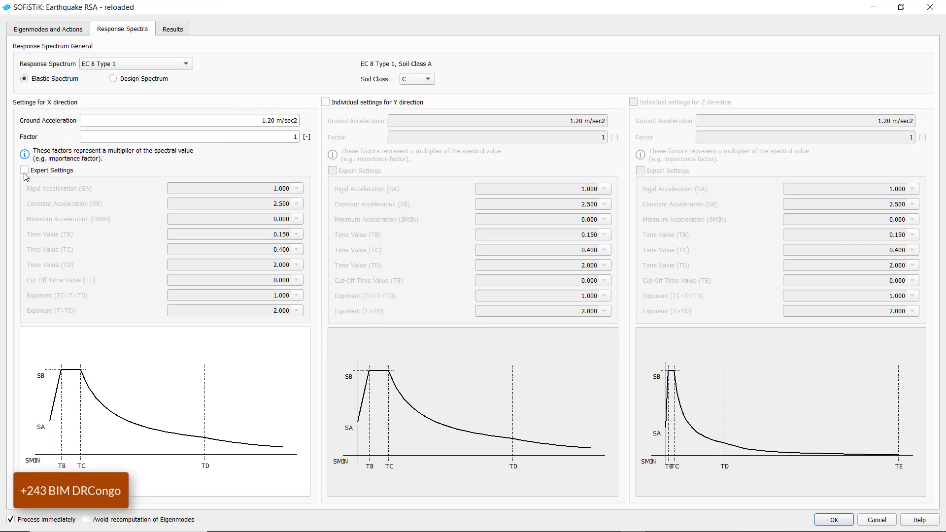
click(25, 172)
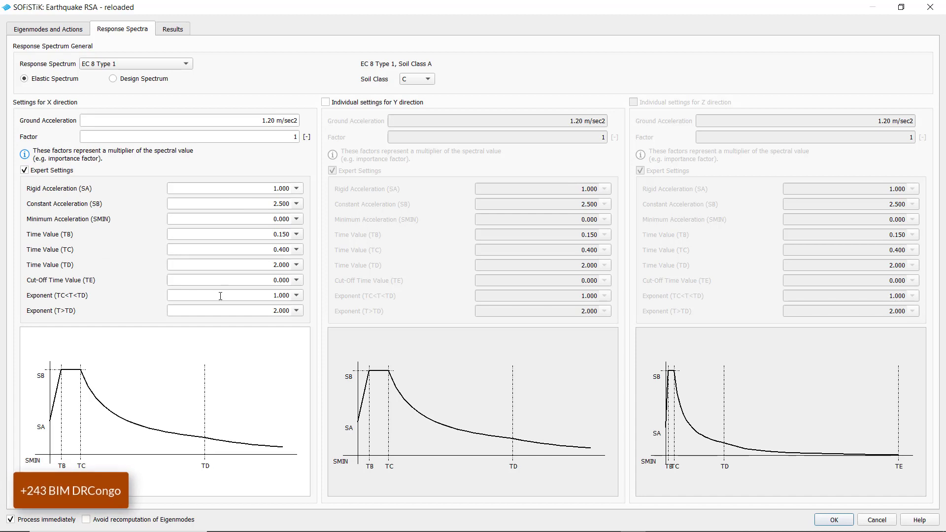
click(23, 170)
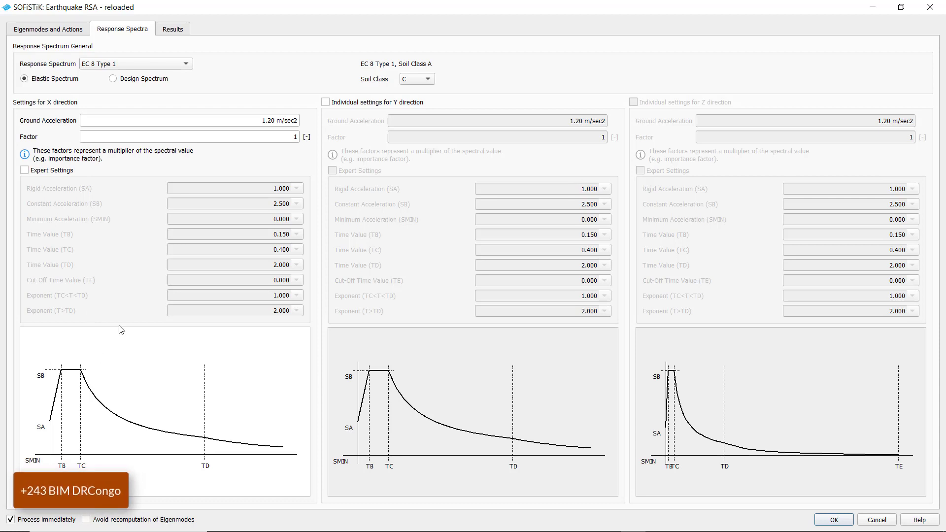
Change the EC 8 Type 1 spectrum to a design spectrum and process the Earthquake RSA task after reviewing its other settings.
click(114, 79)
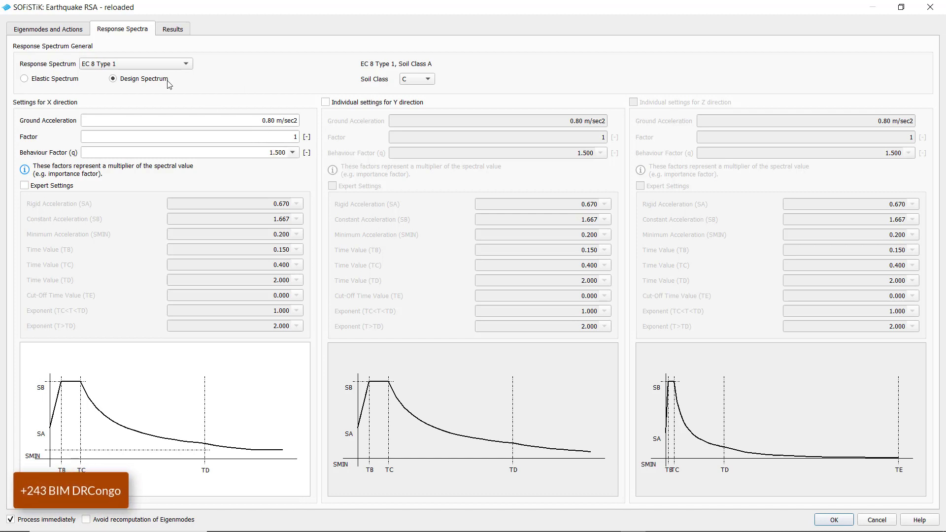
click(172, 29)
click(49, 28)
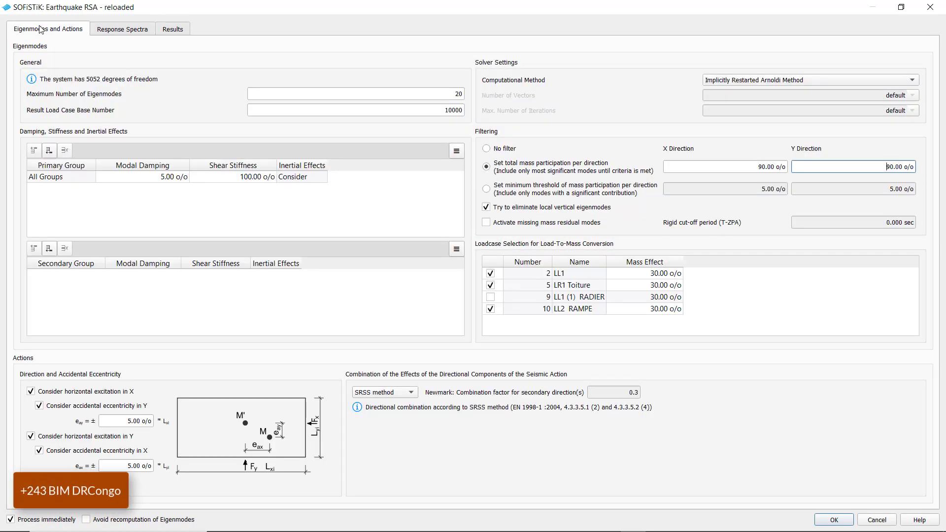
click(833, 516)
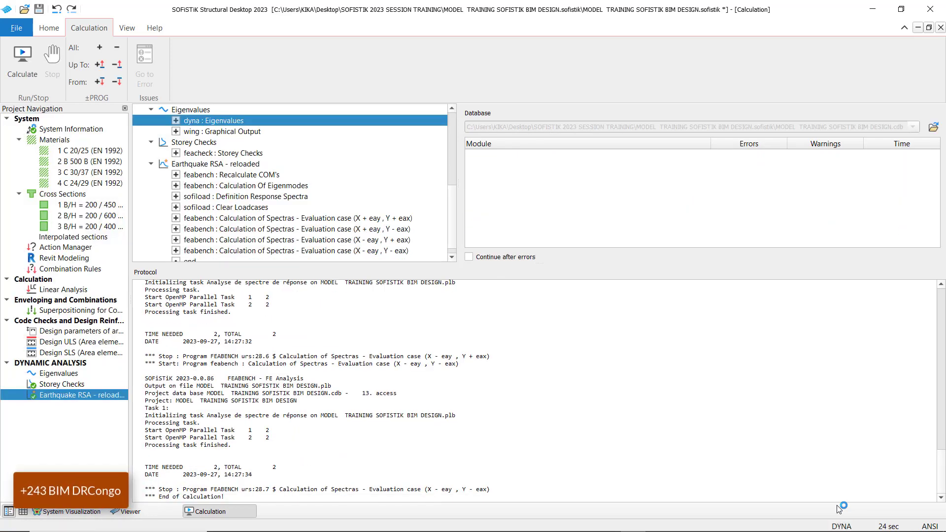
Open the list of insertable tasks for the dynamic analysis group and examine Bore and Soil Profiles and Soil-Structure-Interaction.
right_click(82, 395)
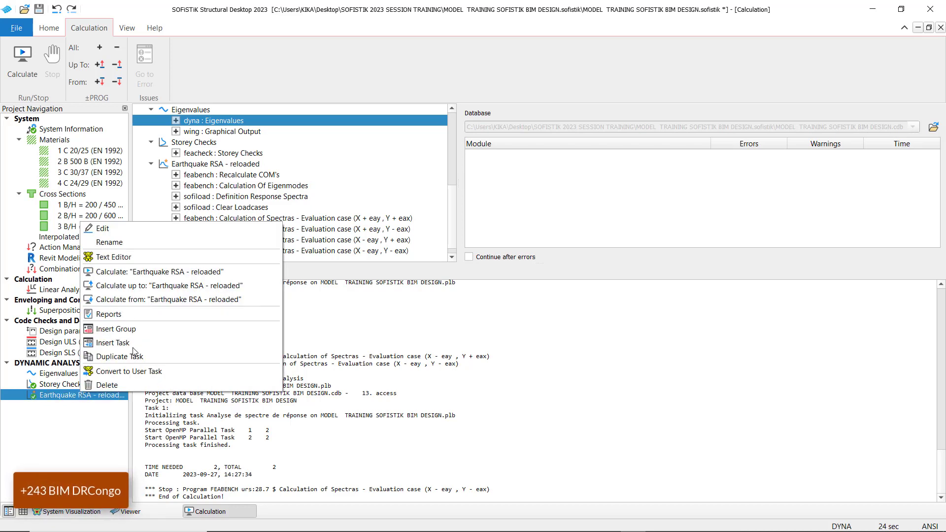
click(109, 351)
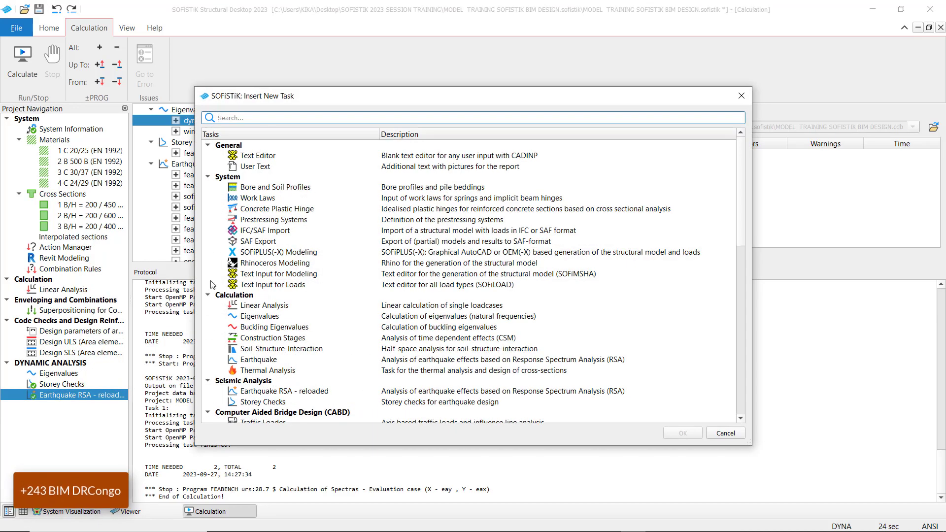
click(274, 188)
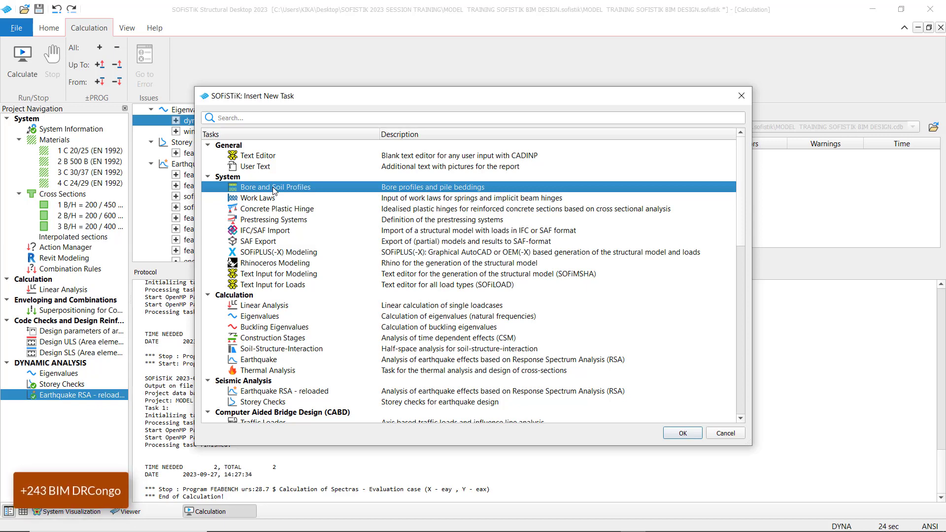
click(292, 350)
click(298, 188)
click(315, 353)
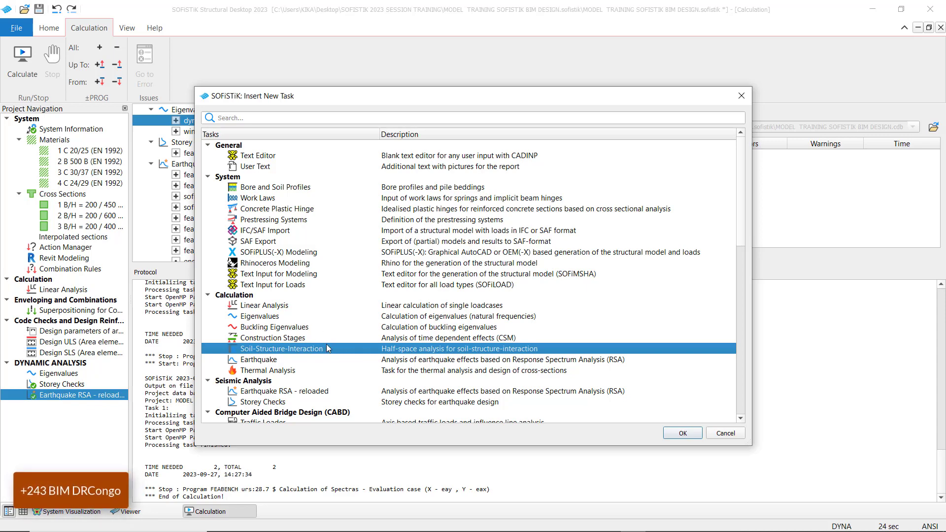
click(287, 191)
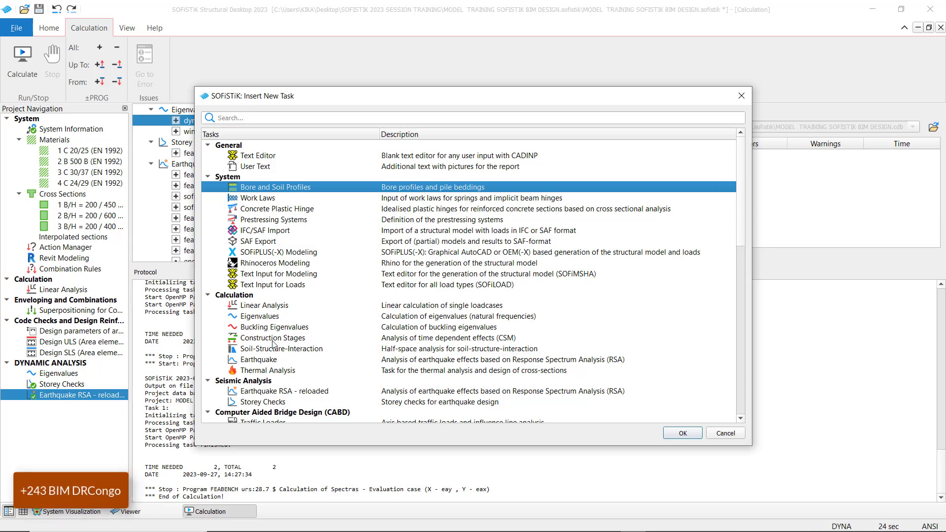
Examine the bridge design tasks available for insertion, starting from the Traffic Loader.
scroll(274, 264, down, 2)
scroll(274, 264, down, 2)
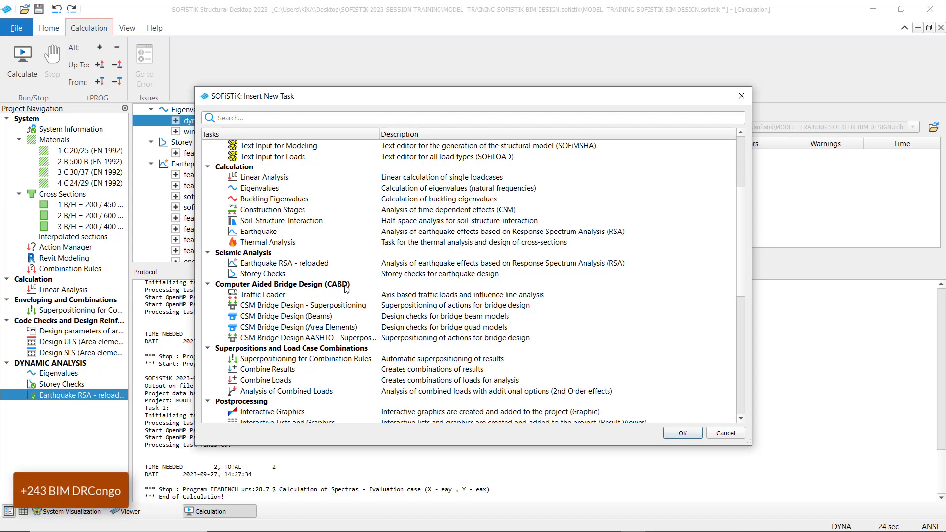
click(264, 295)
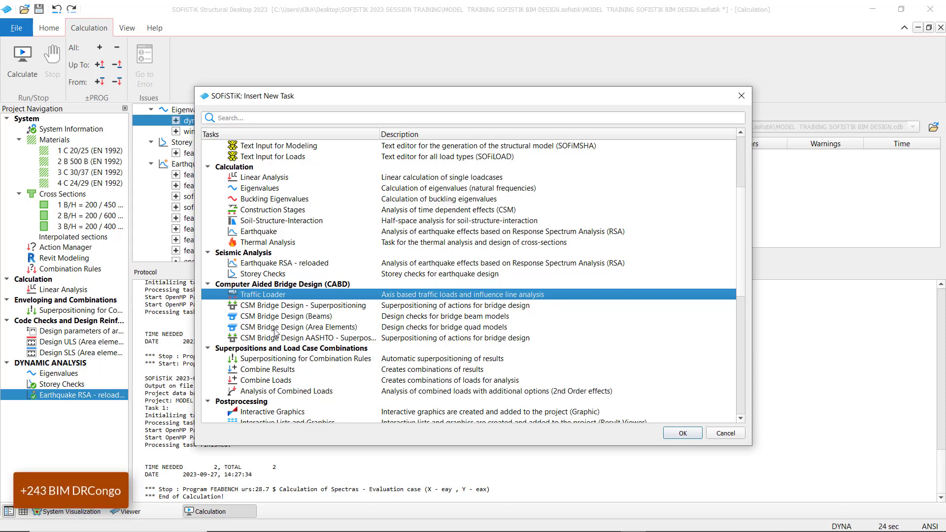
Switch to Revit to view the SOFiSTiK Bridge tools, and return to SOFiSTiK Structural Desktop.
key(alt+Tab)
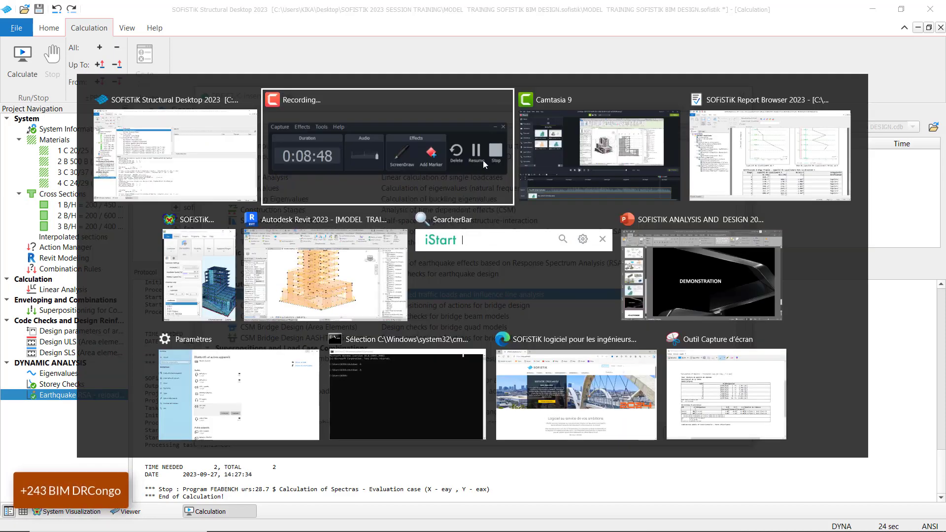
click(296, 305)
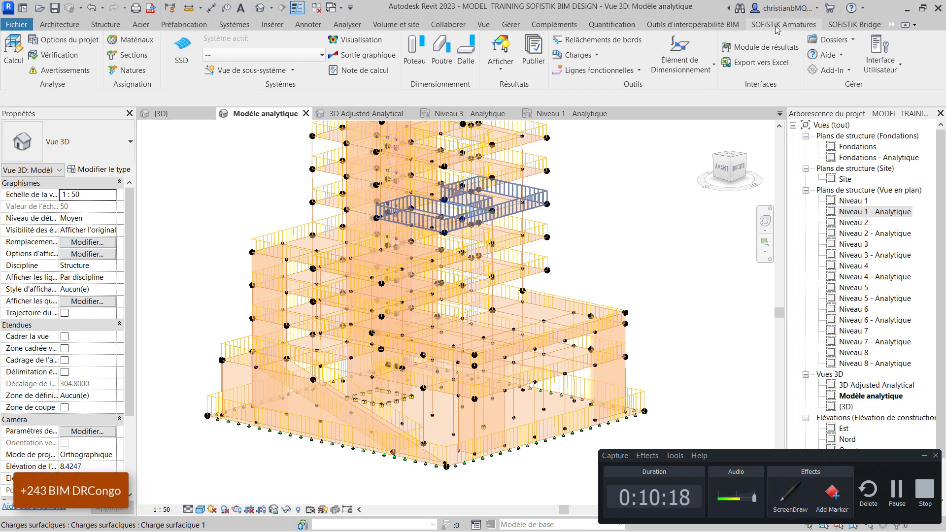
click(849, 24)
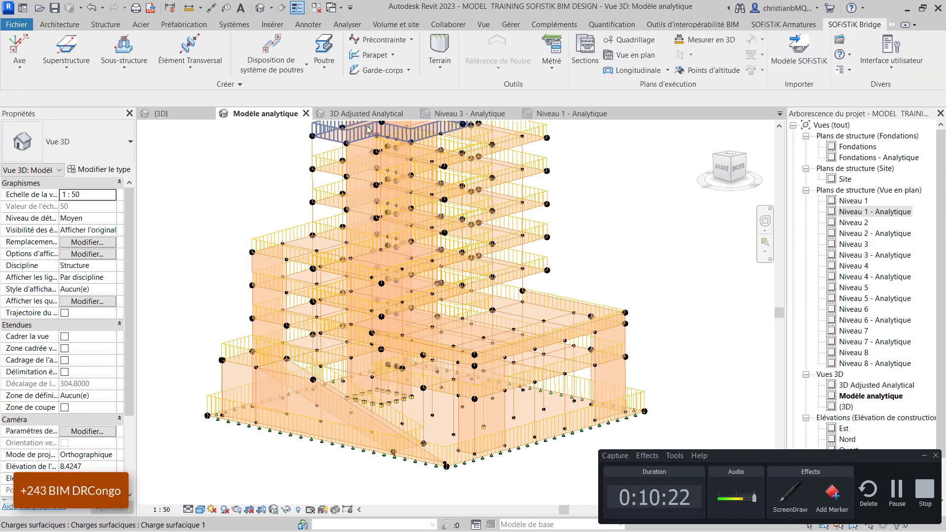
key(alt+Tab)
key(alt+Tab)
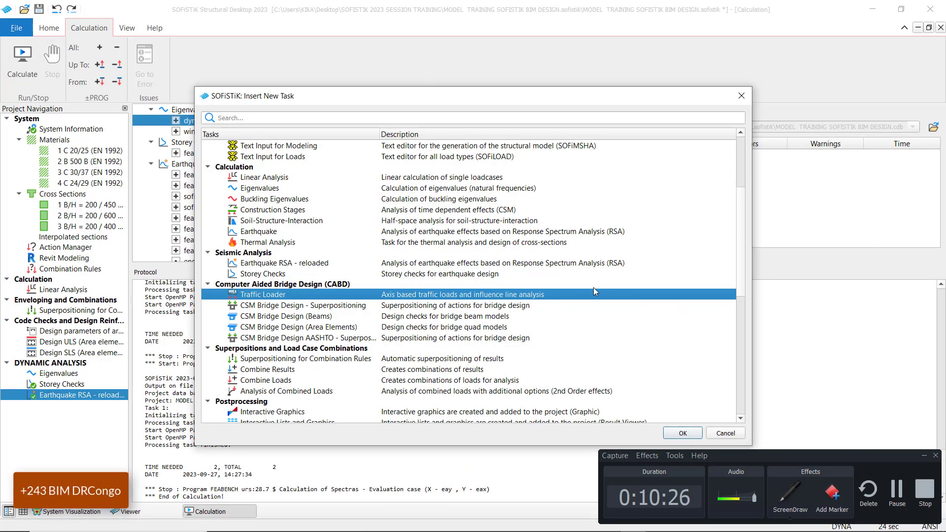
Browse the insertable tasks for reinforced concrete, steel structure and member design.
click(924, 455)
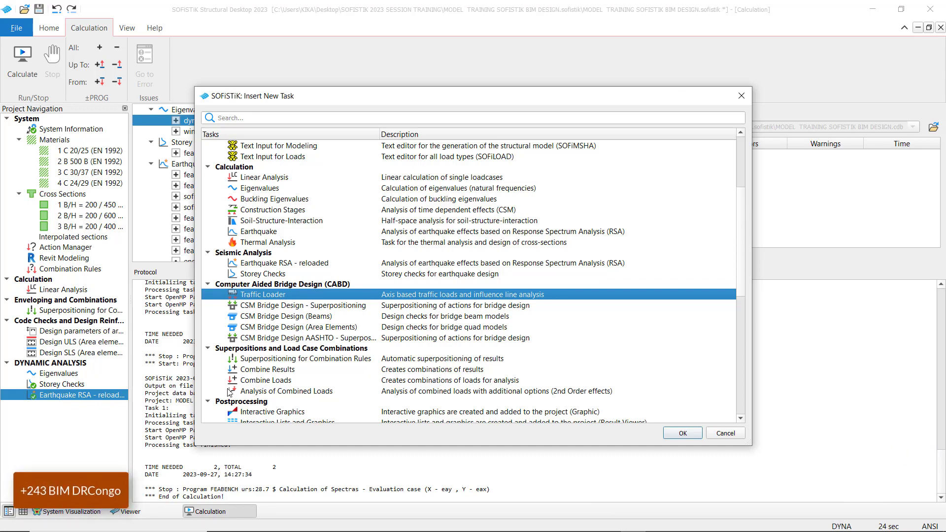
scroll(261, 321, down, 9)
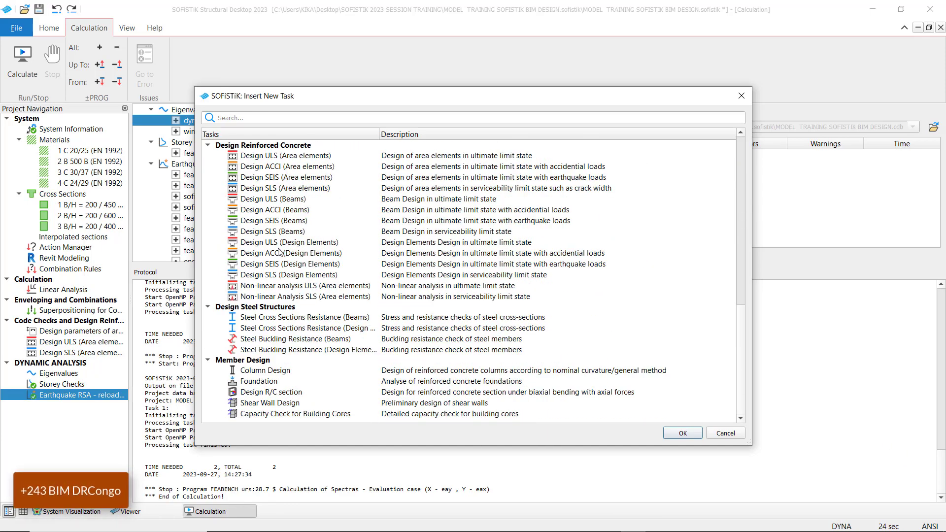
scroll(279, 252, up, 12)
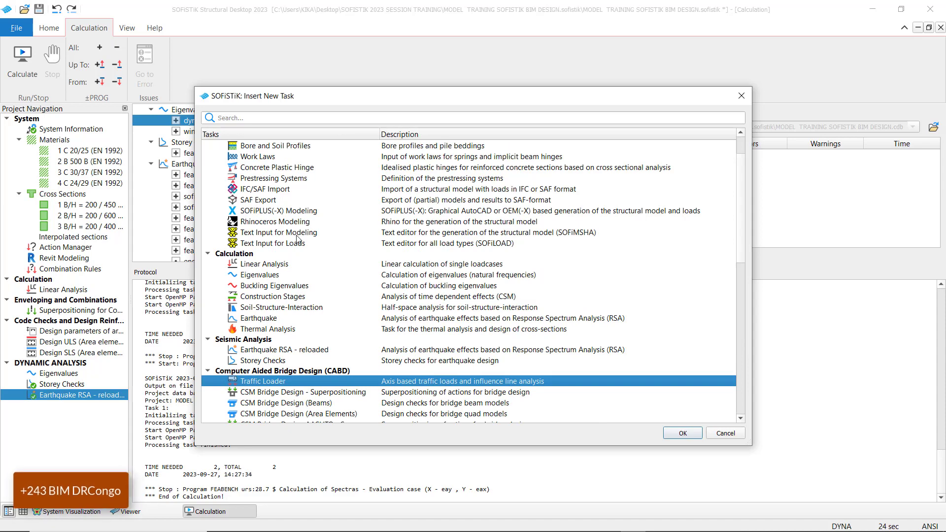
Review the insertable tasks from general input to Design SEIS (Beams) and member design, and close the list without inserting any.
scroll(303, 234, up, 2)
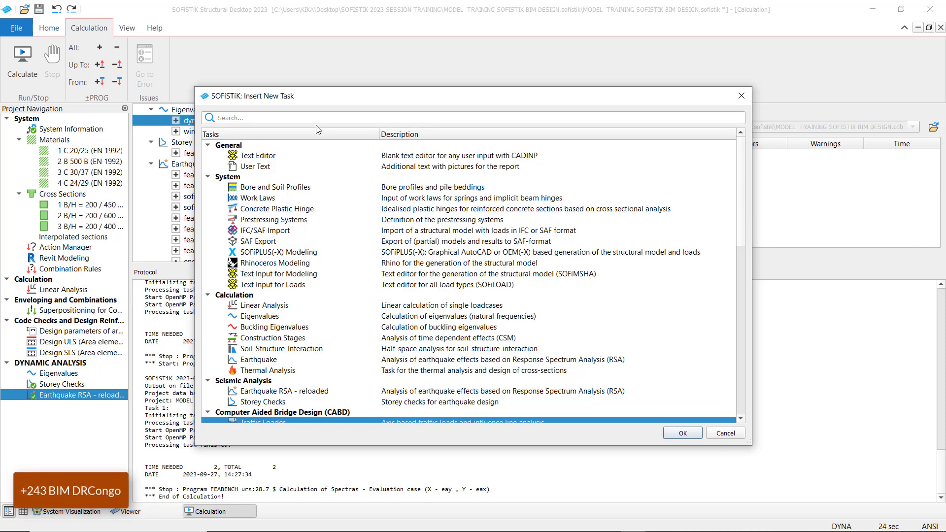
scroll(317, 204, down, 15)
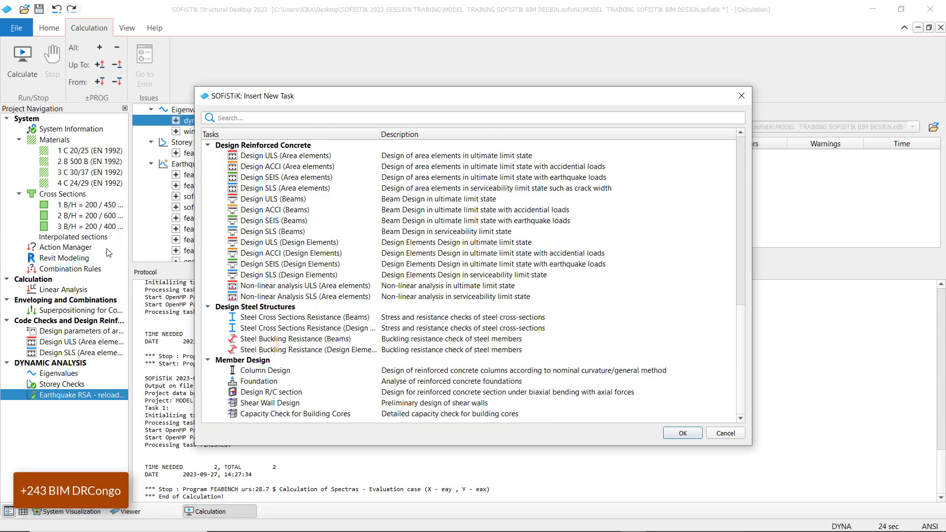
click(272, 223)
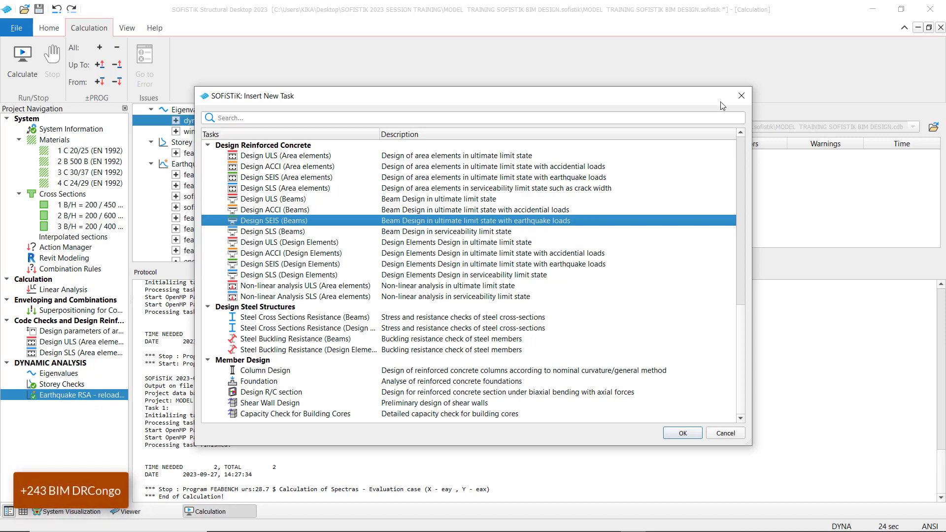
click(741, 95)
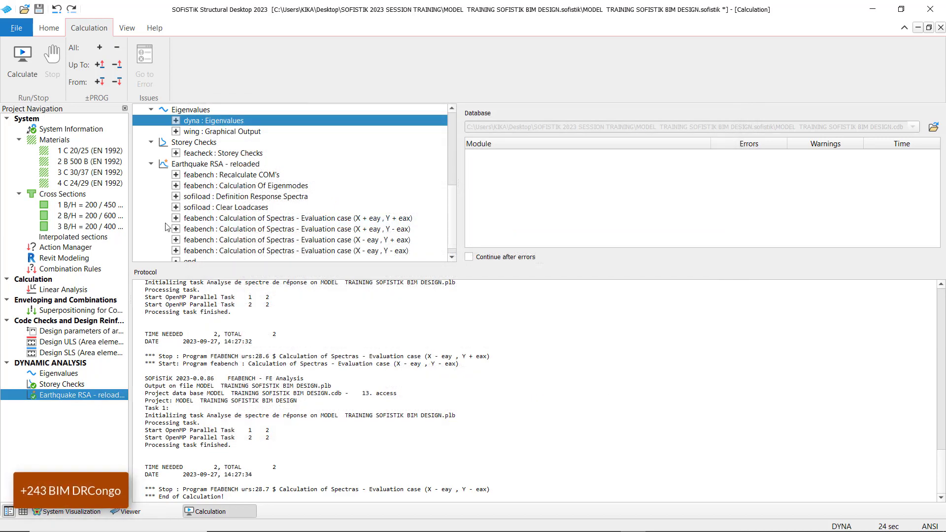
Open the system visualization and view the deformed building for mode loadcases 10501, 10502 and 10504.
click(44, 514)
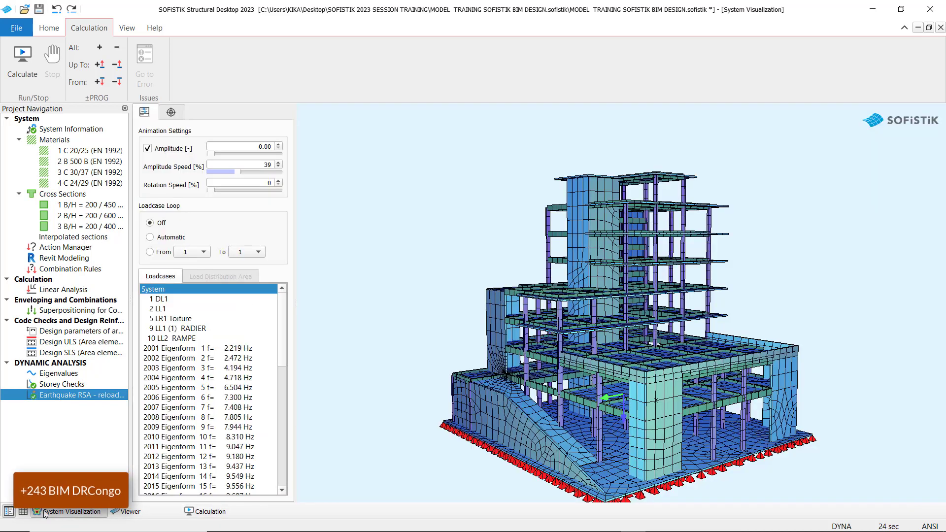
scroll(195, 363, down, 11)
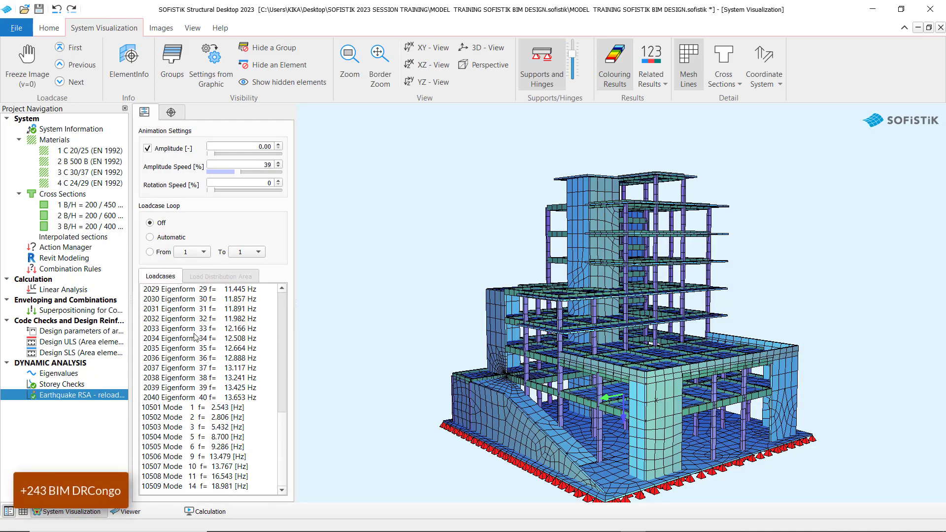
click(177, 408)
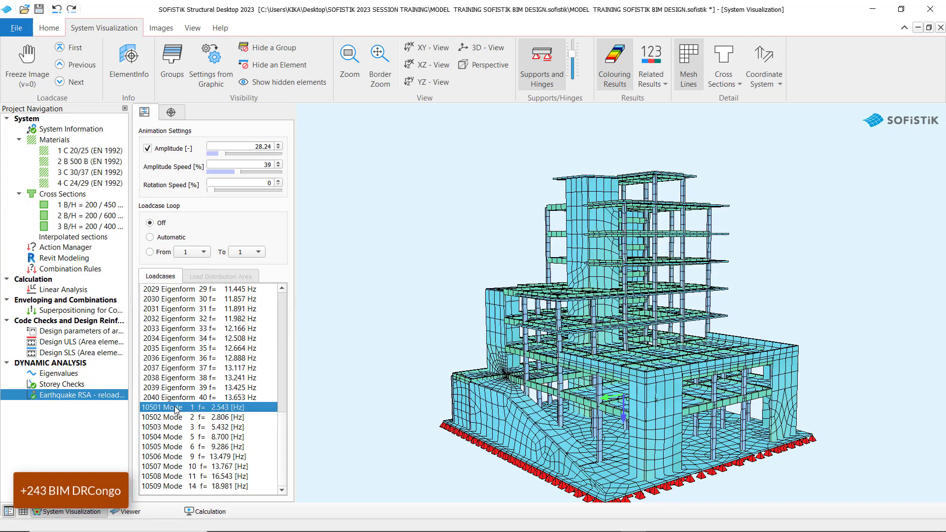
drag(565, 294, 516, 332)
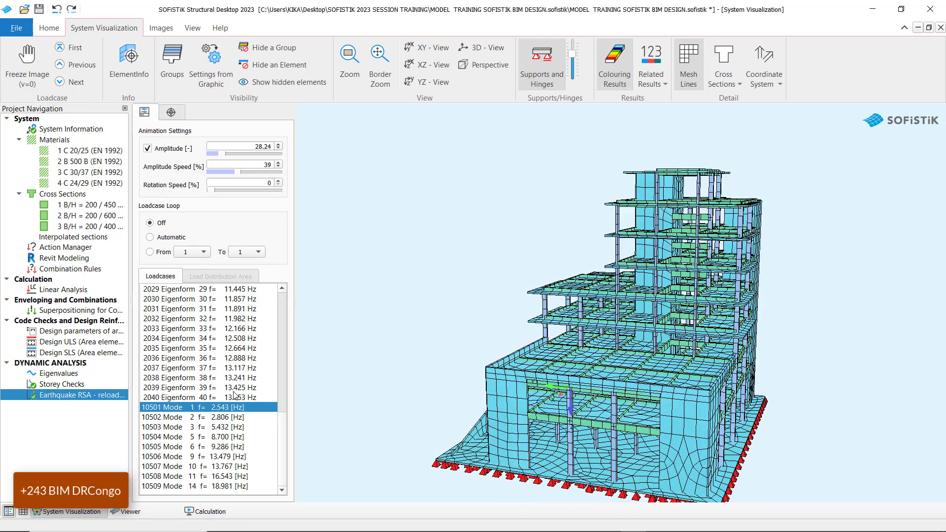
click(189, 418)
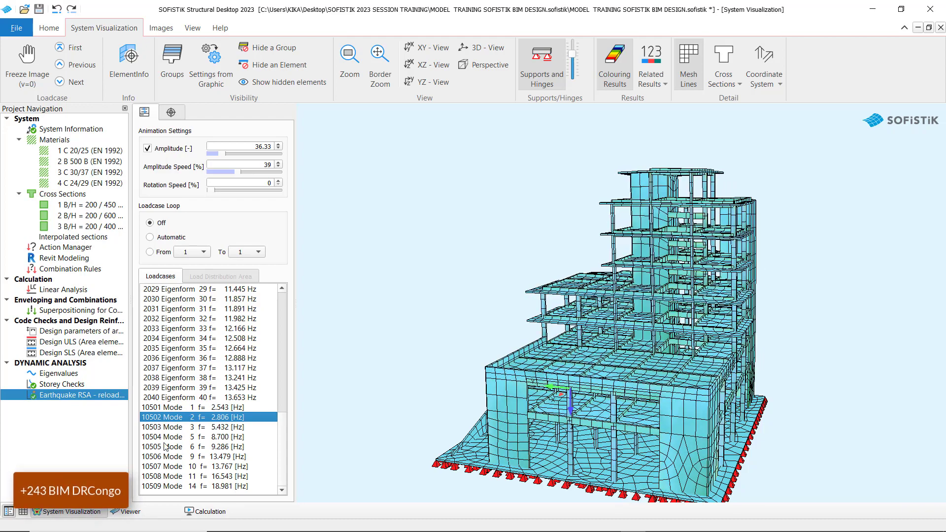
click(168, 436)
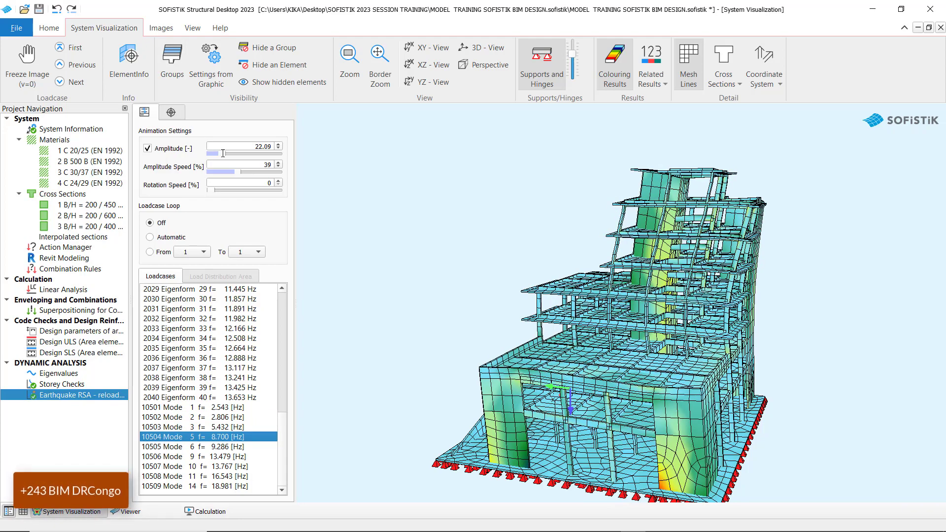
Set the animation amplitude to 88.37 and the rotation speed to 10% for loadcase 10504.
drag(234, 155, 241, 156)
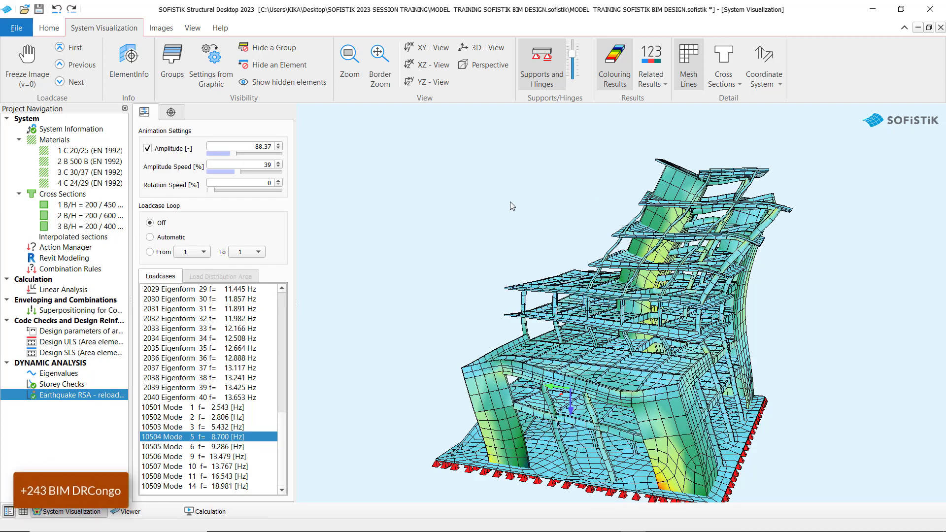
drag(609, 290, 668, 291)
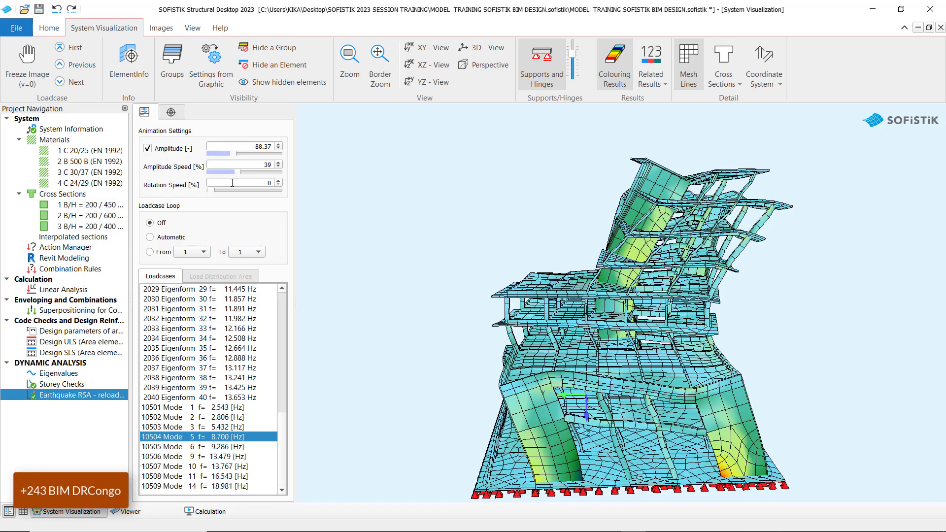
click(232, 182)
text(1)
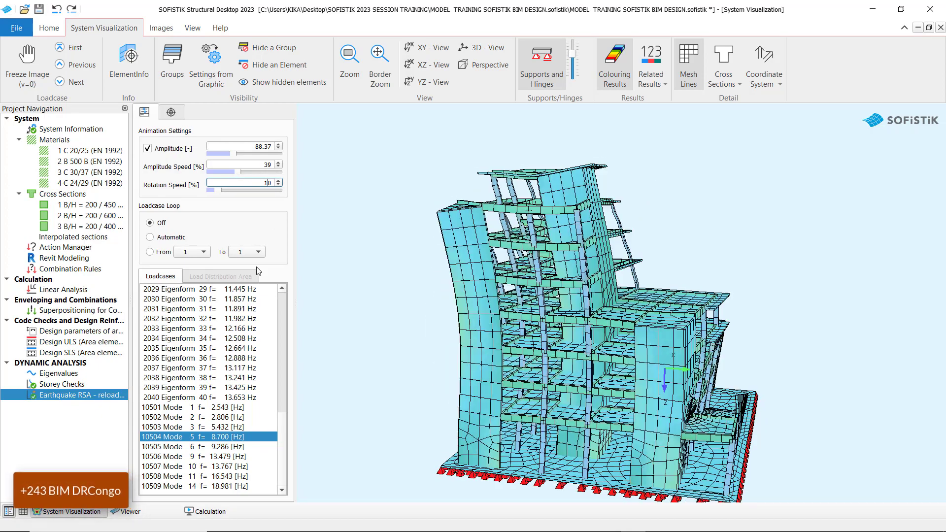
View mode loadcases 10505 and 10506, and stop the model's rotation by setting the rotation speed to 0%.
click(186, 447)
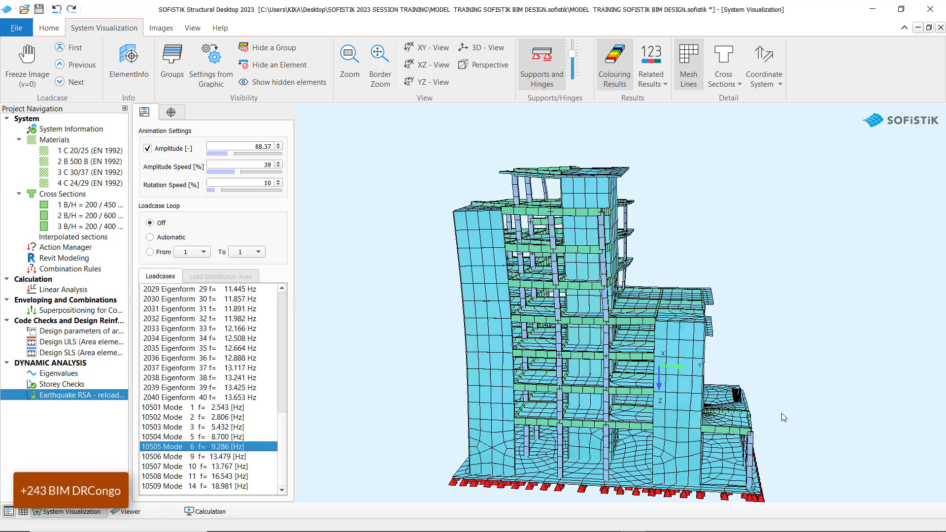
click(154, 457)
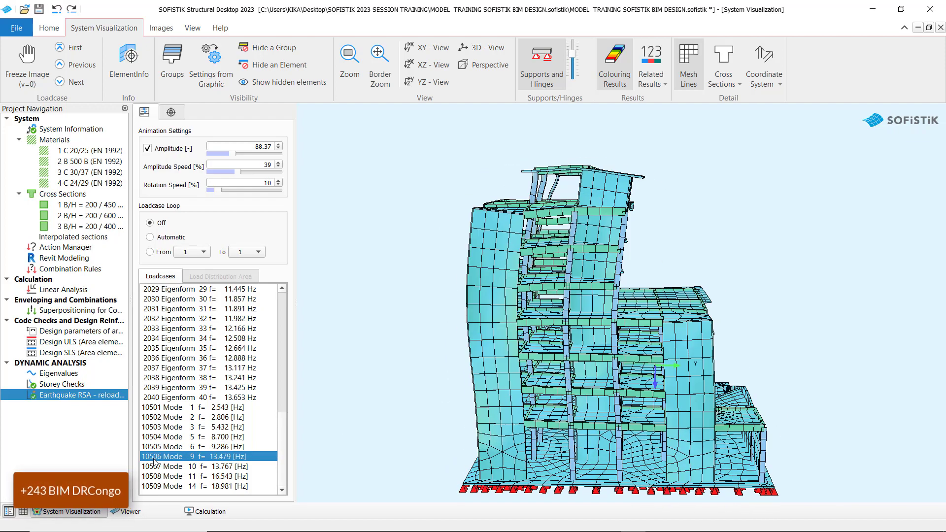
double_click(273, 185)
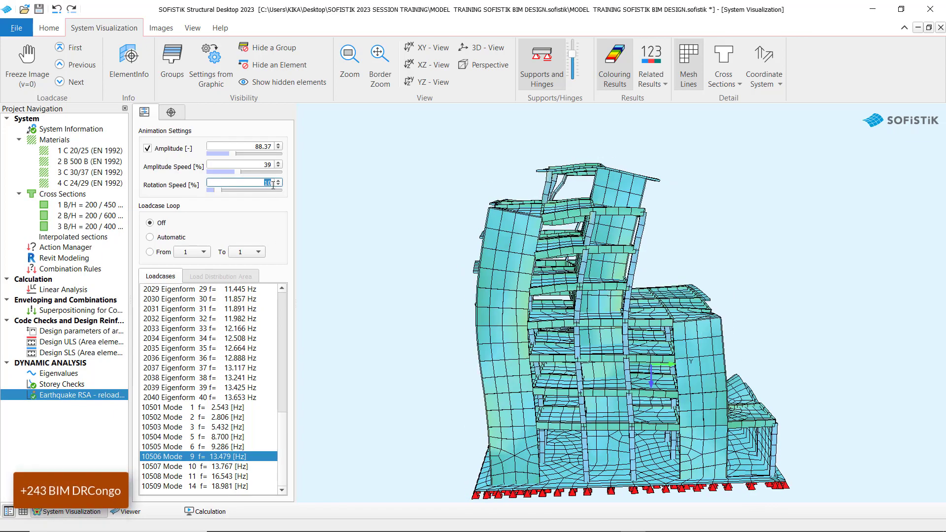
text(0)
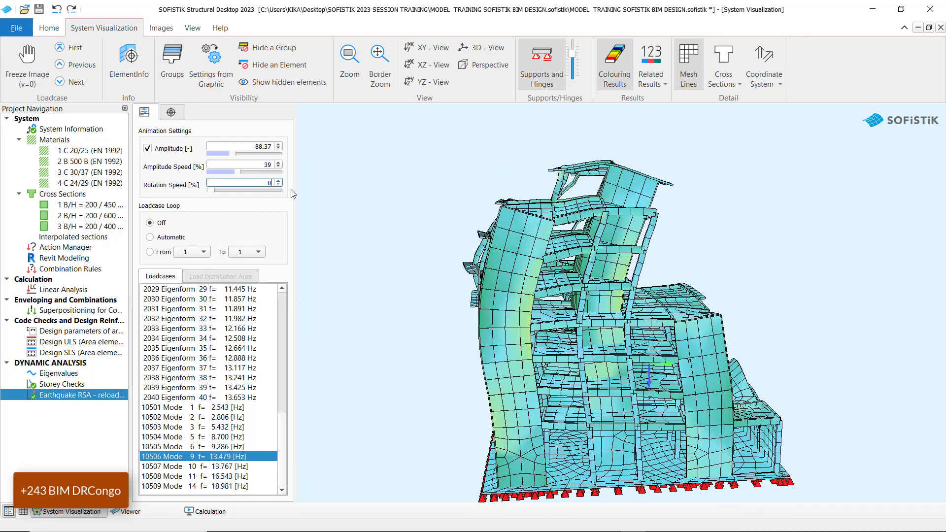
drag(651, 346, 265, 318)
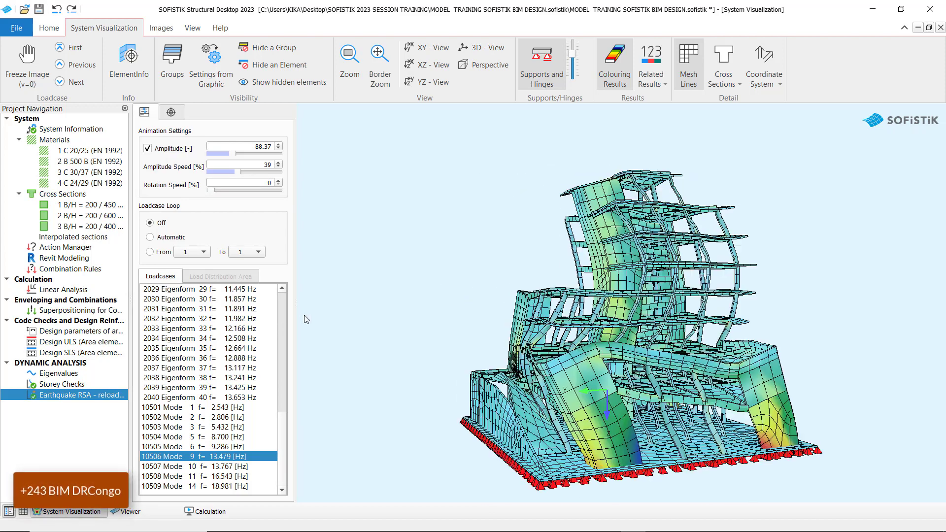
drag(546, 375, 595, 382)
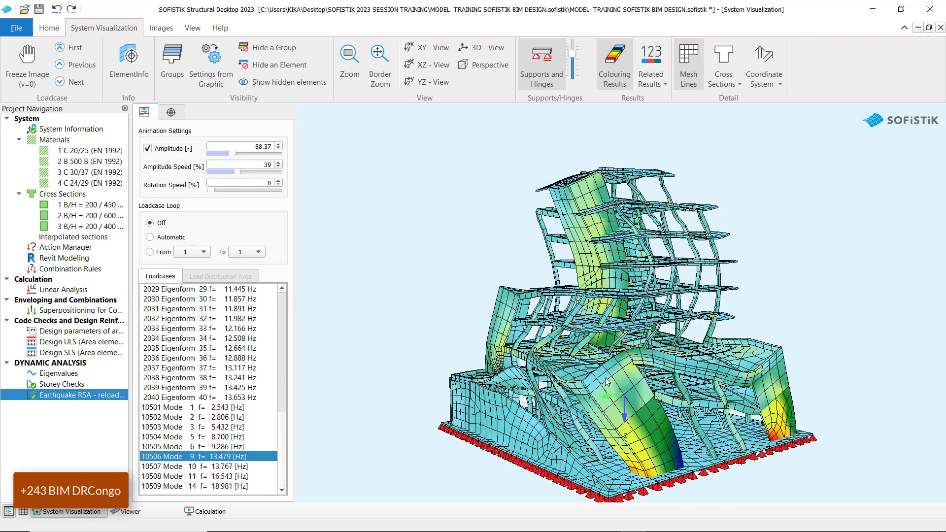
Compare the animated deformations of mode loadcases 10505, 10506, 10507, 10508 and 10509.
click(225, 447)
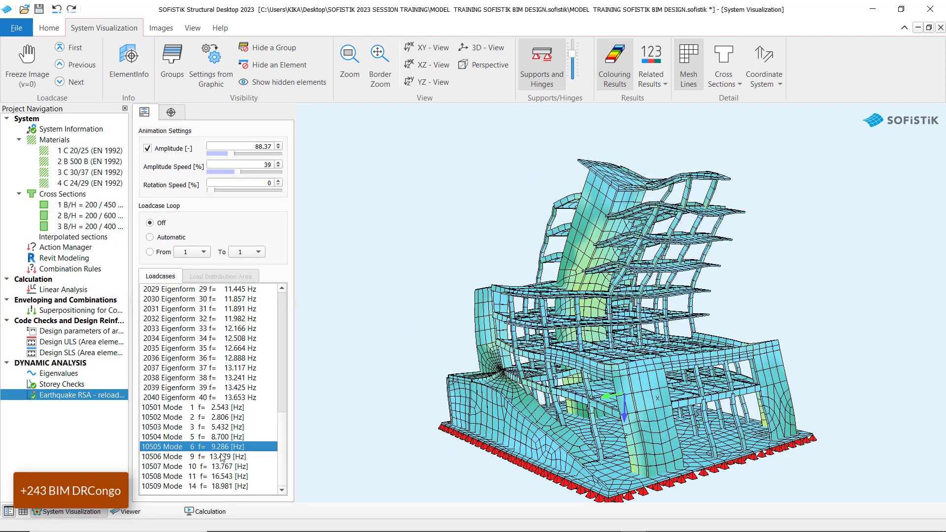
click(220, 456)
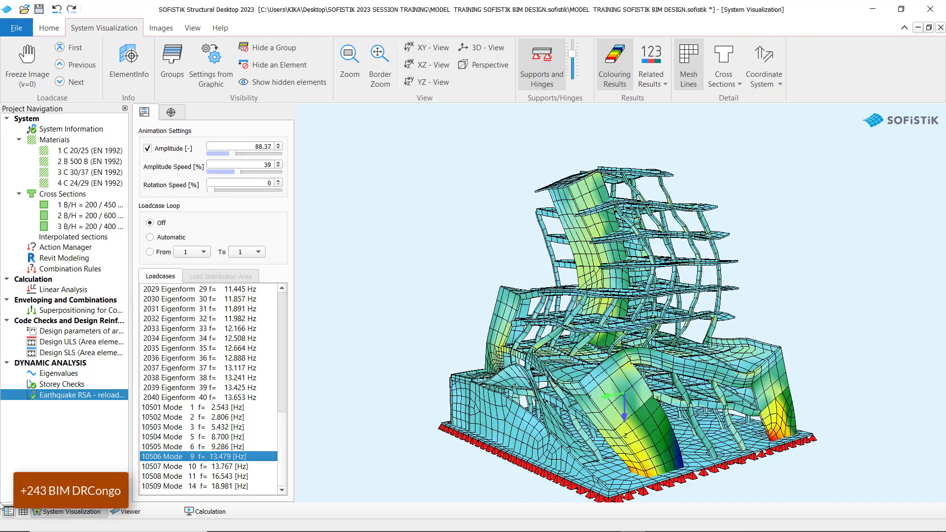
click(229, 468)
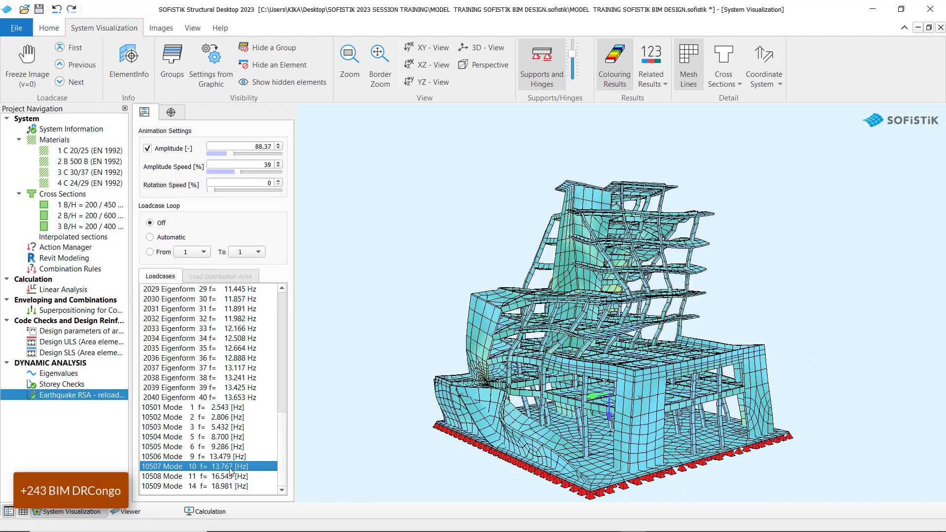
click(224, 477)
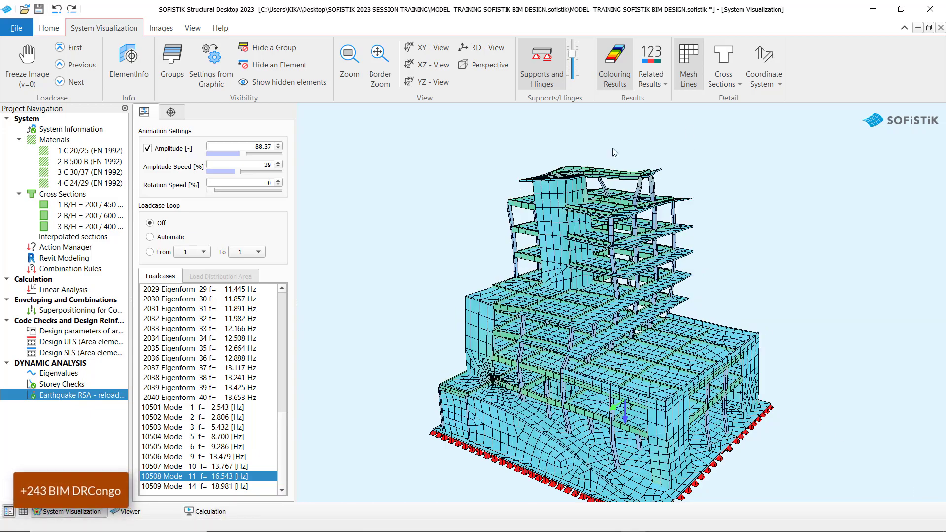
click(183, 487)
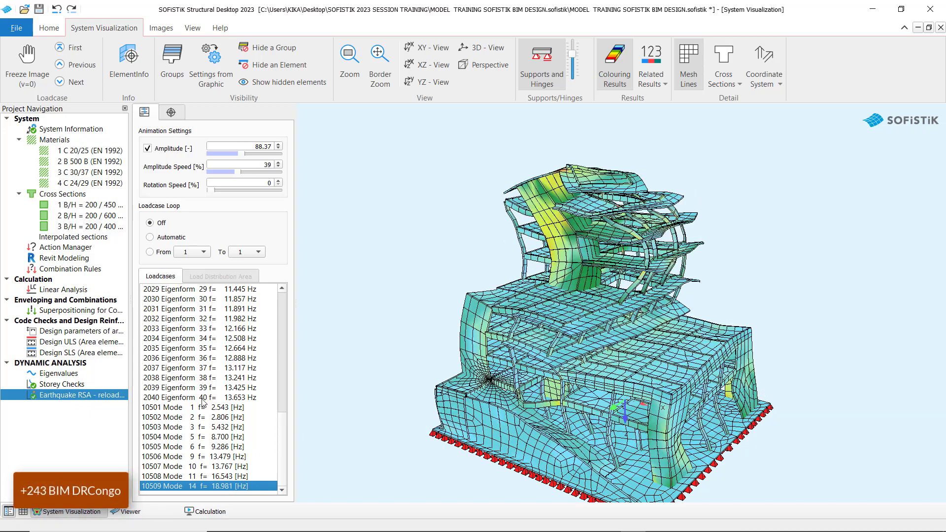
View the deformed shapes of eigenforms 40, 38, 37, 36 and 35.
click(203, 398)
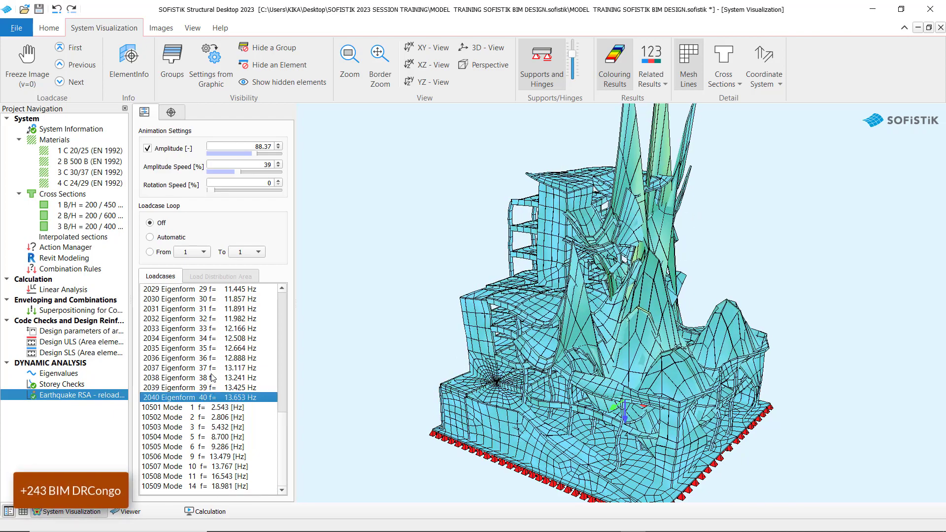
click(212, 378)
click(211, 370)
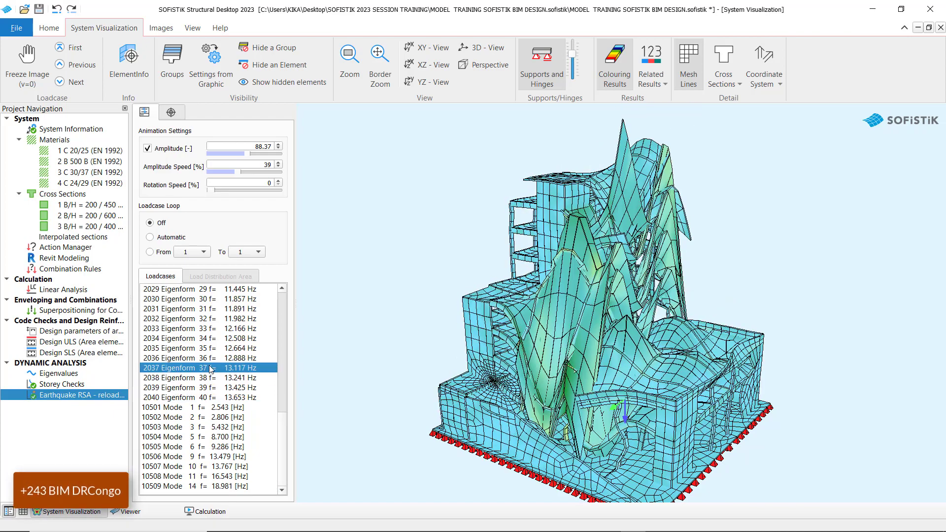
scroll(212, 378, up, 1)
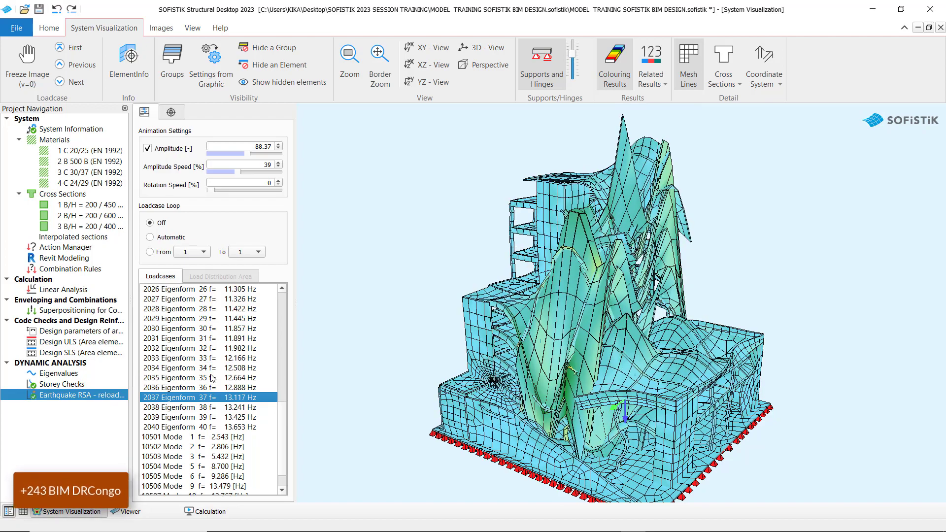
click(212, 388)
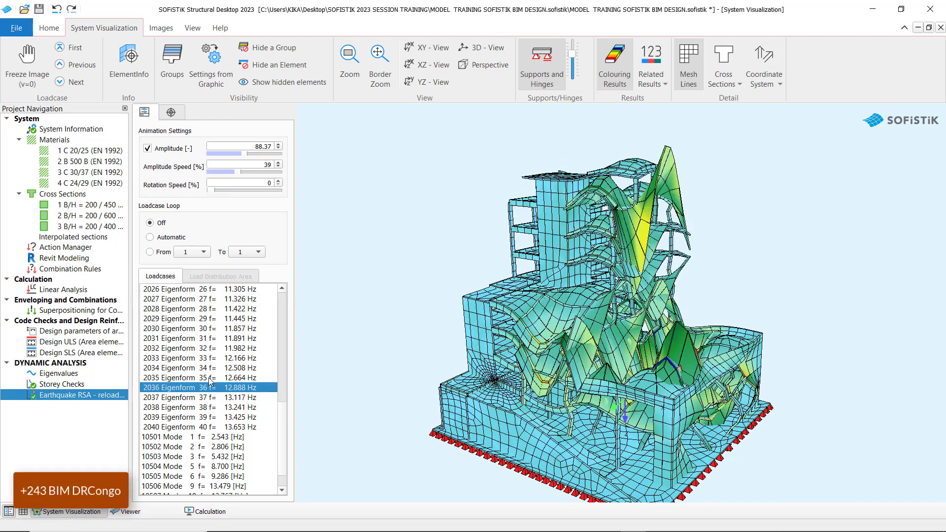
click(210, 378)
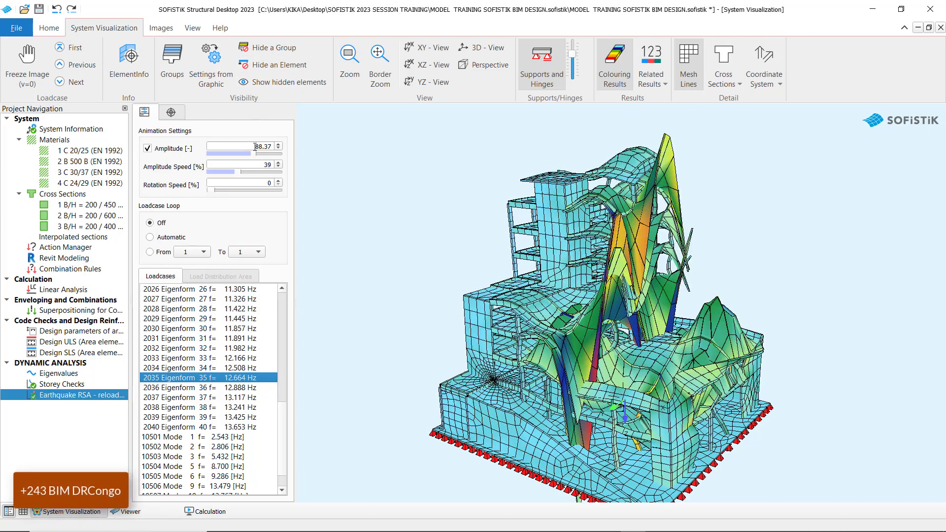
Try an animation amplitude of 50 for eigenform 35, and set it to 30.
drag(255, 146, 274, 149)
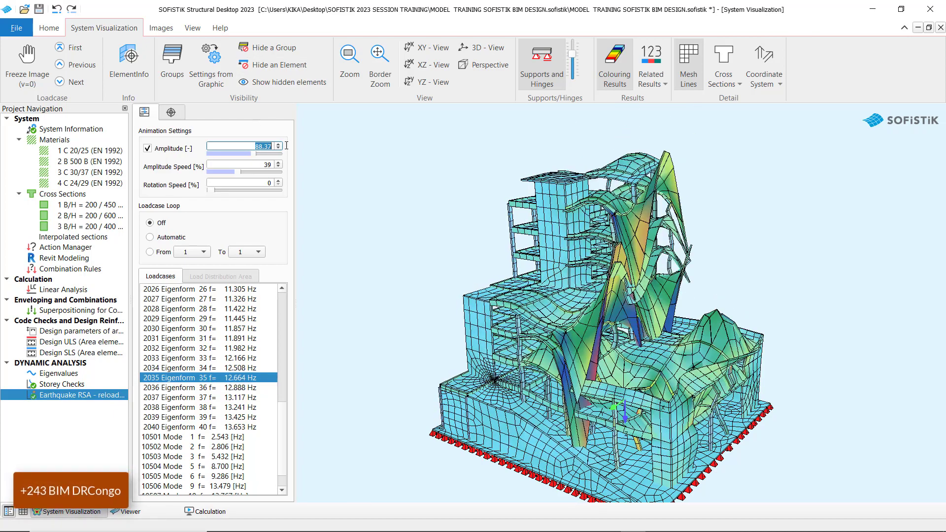
text(50)
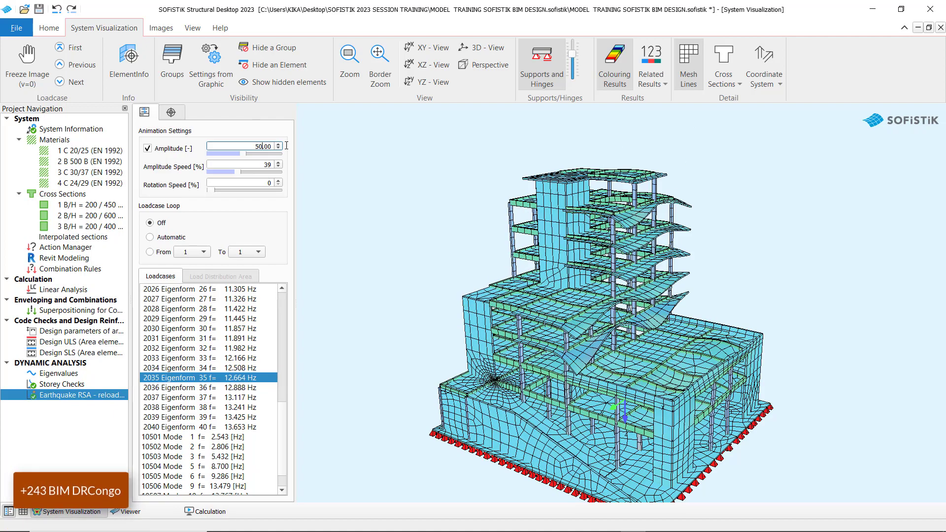
click(252, 147)
text(30)
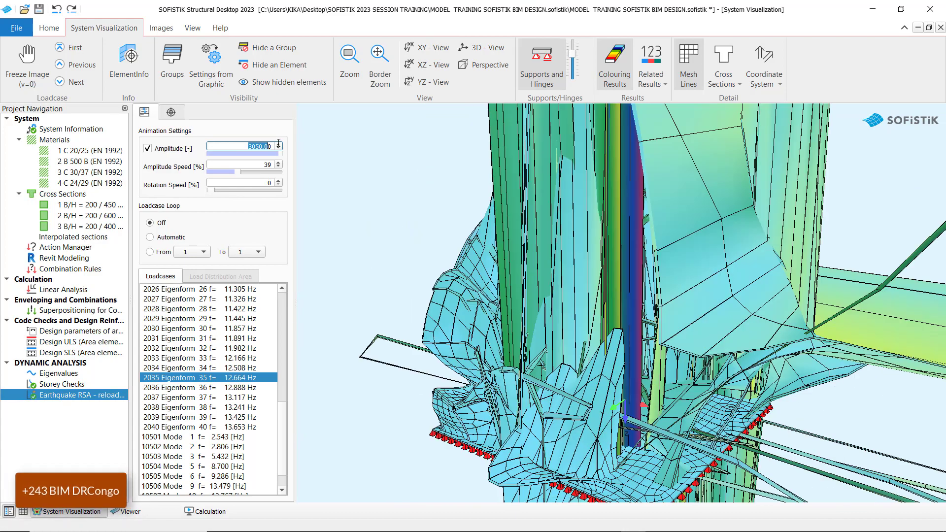
drag(237, 148, 279, 144)
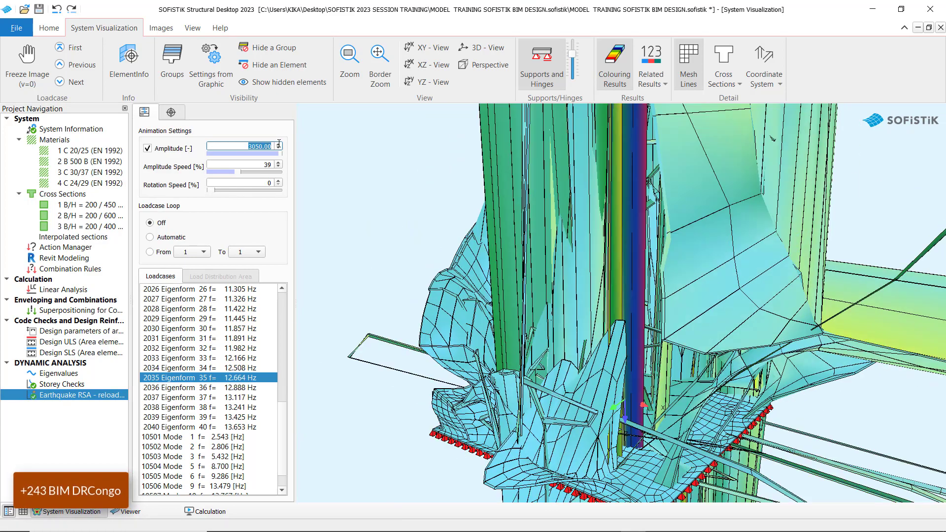
text(3)
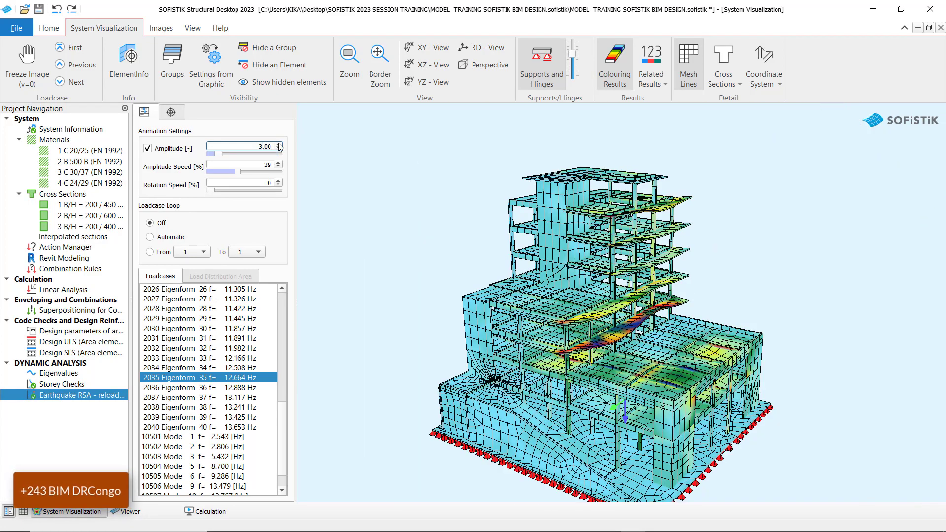
text(0)
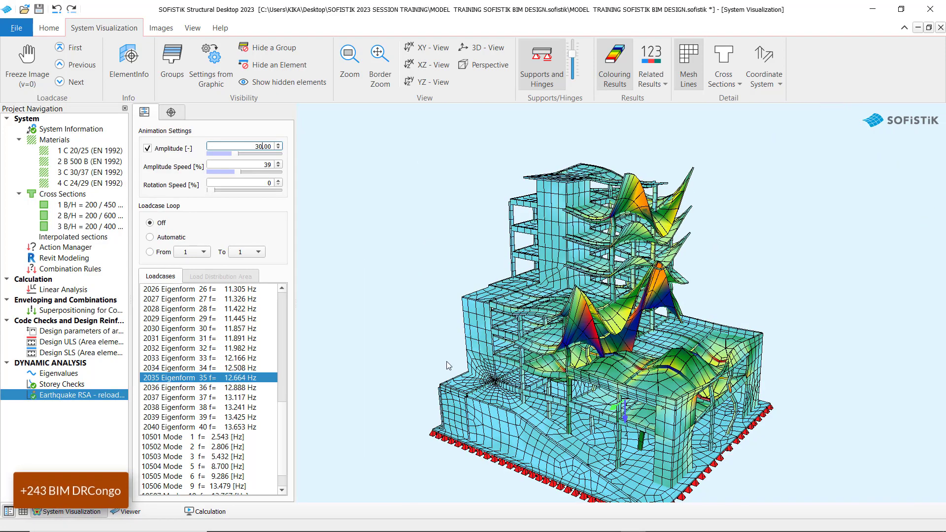
View the animated deformed shapes of eigenforms 32, 20 and 5.
drag(548, 346, 572, 340)
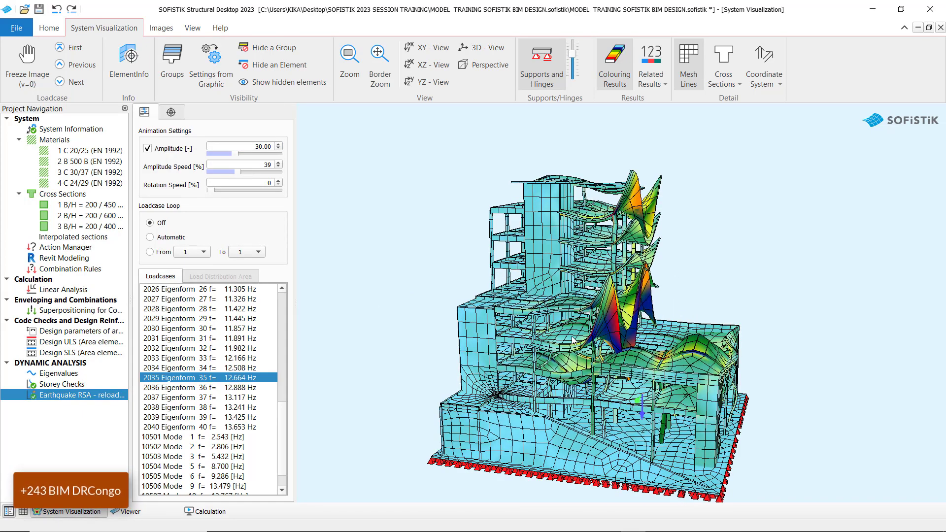
click(236, 348)
scroll(237, 348, up, 4)
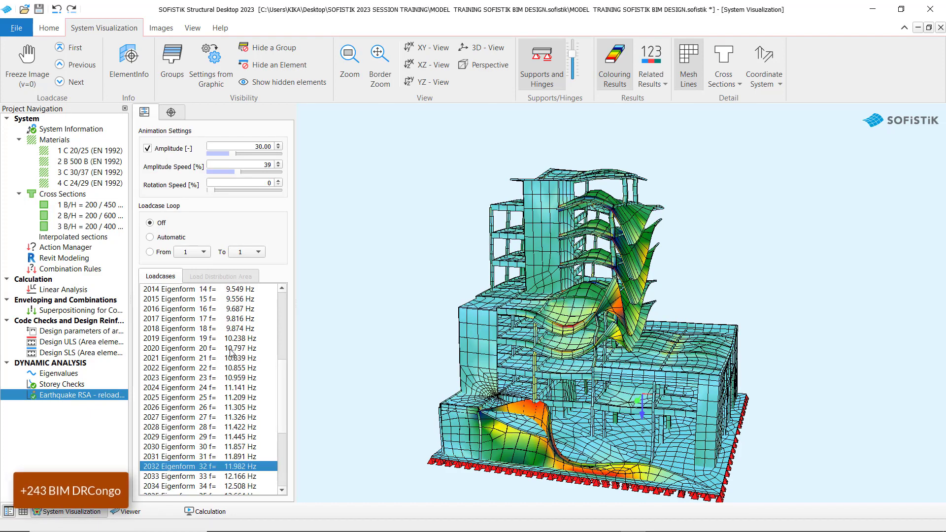
click(234, 348)
scroll(234, 354, up, 4)
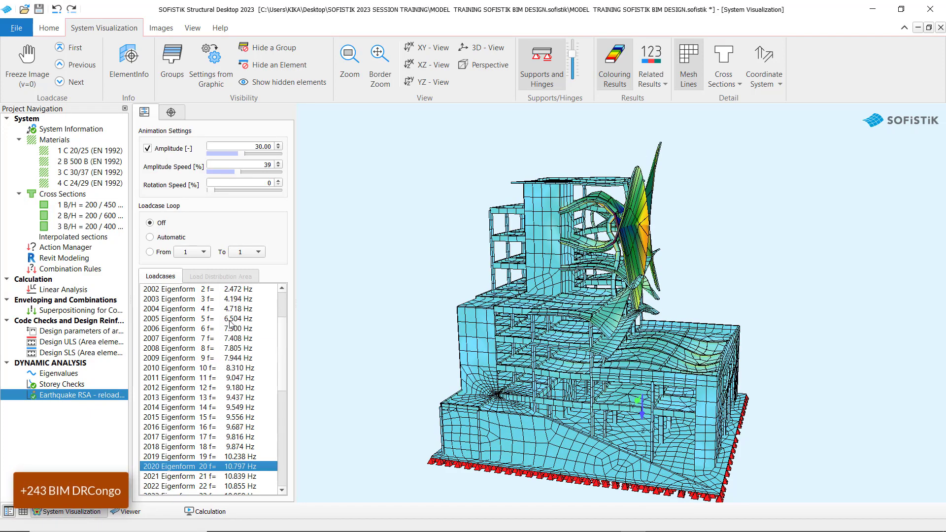
click(232, 323)
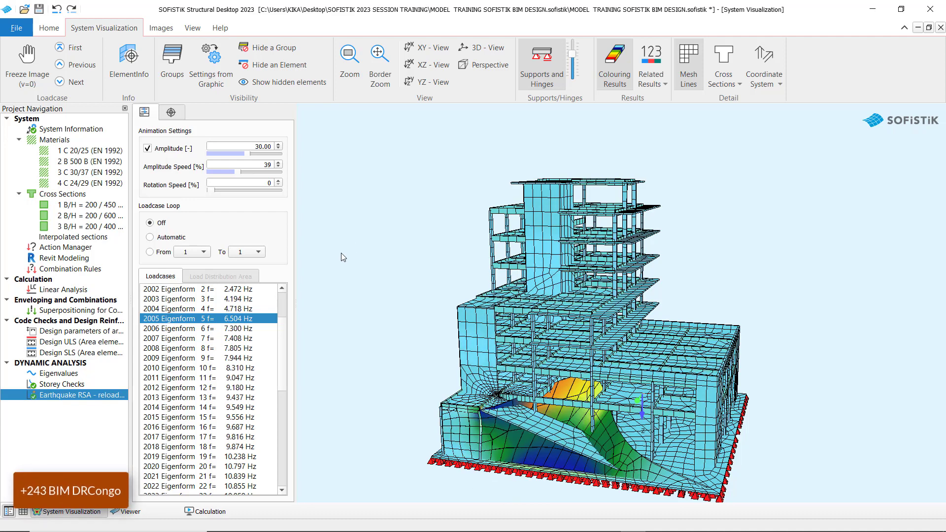
Open the report of the Earthquake RSA - reloaded task and review its storey and centre of mass tables.
right_click(72, 395)
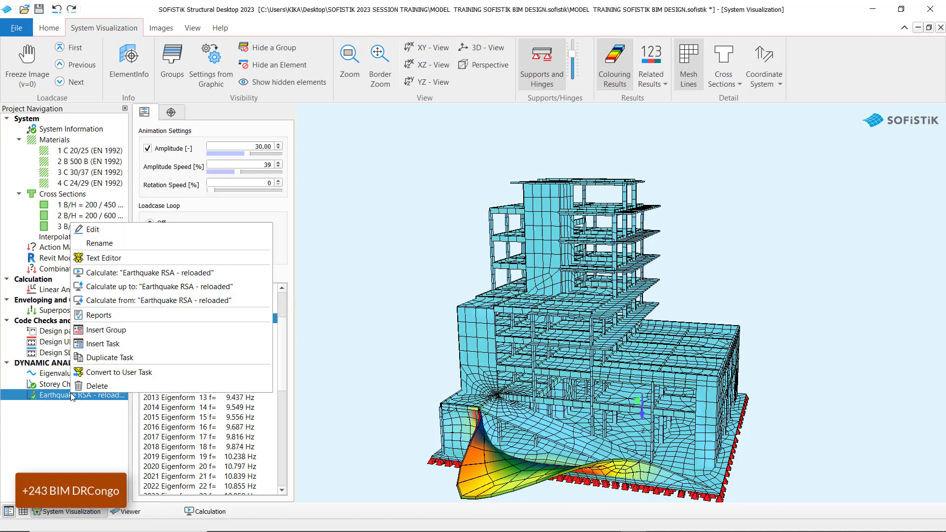
click(113, 320)
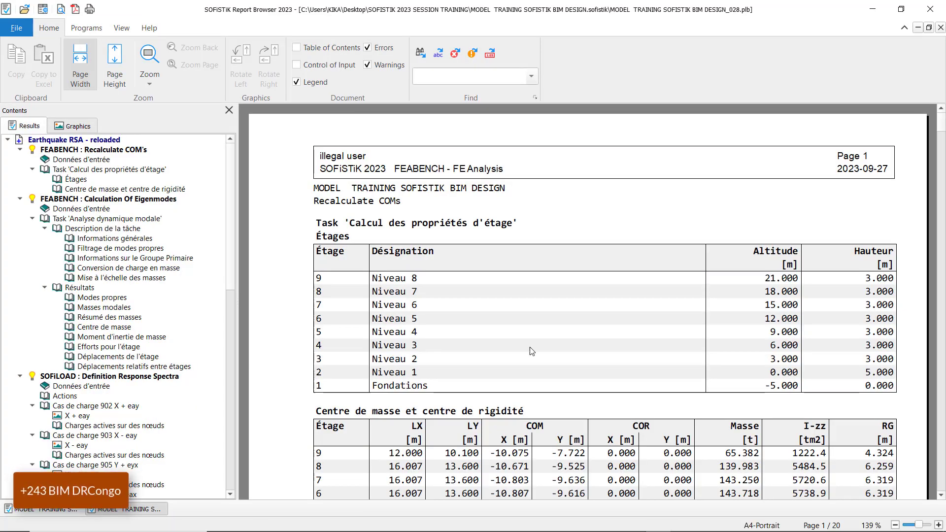
scroll(576, 210, down, 1)
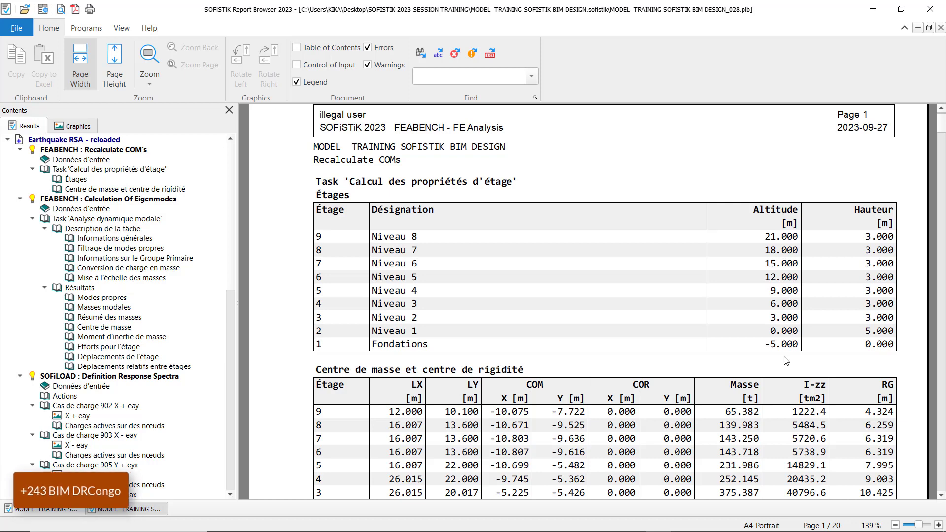
scroll(398, 264, down, 3)
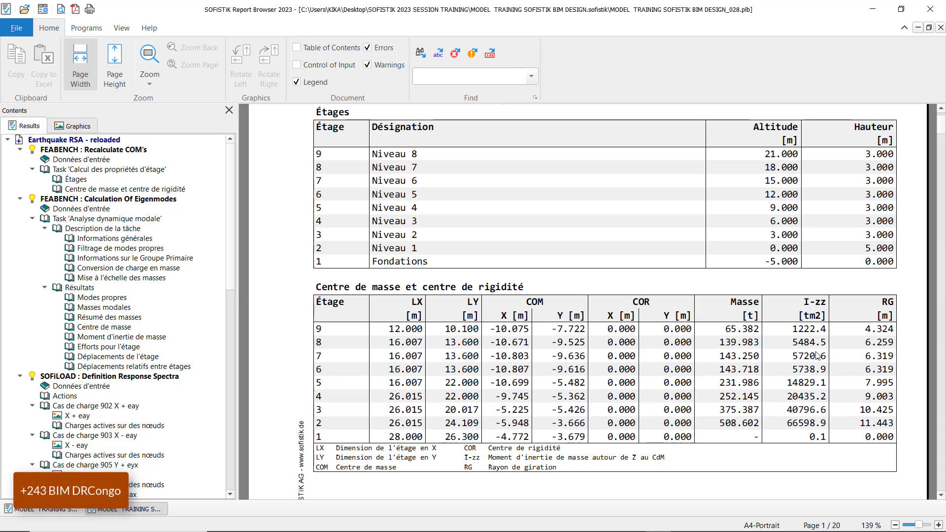
scroll(535, 282, down, 12)
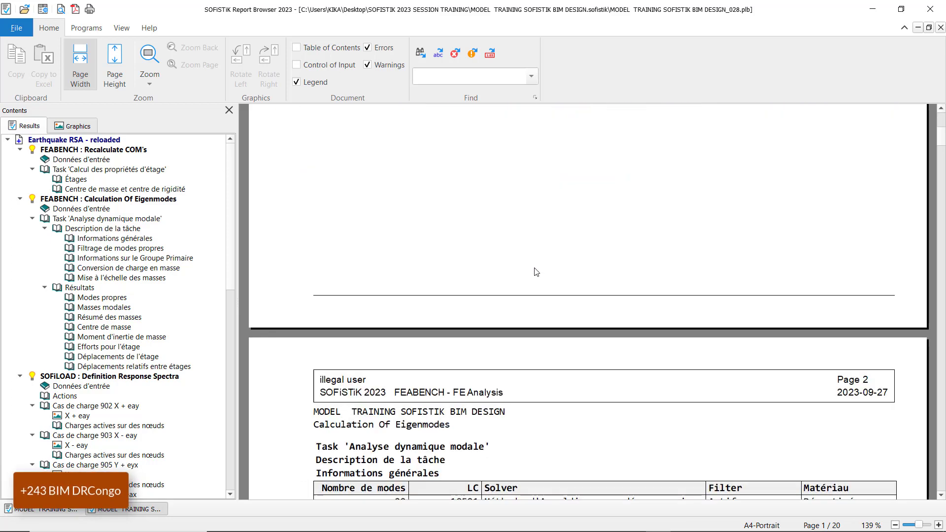
Review the report's modal analysis settings, from mode filtering to load-to-mass conversion, and the natural modes table.
scroll(539, 272, up, 1)
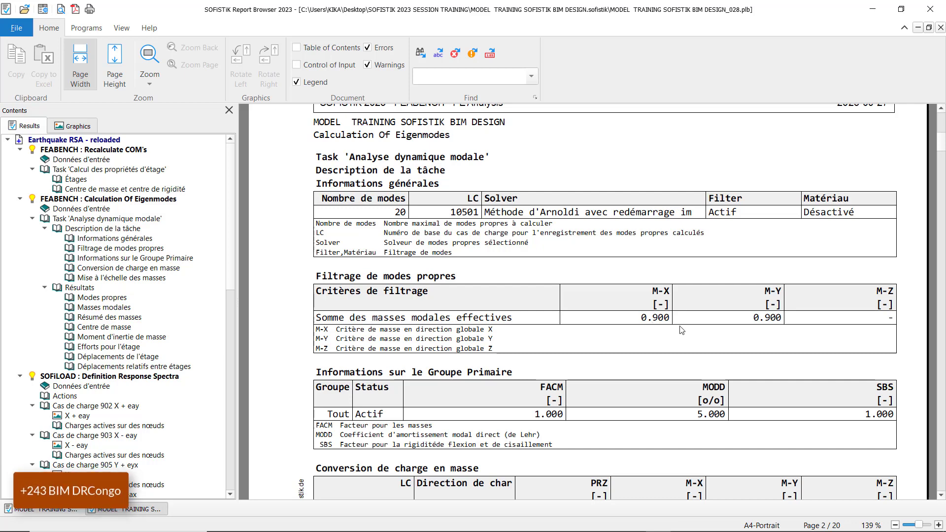
scroll(655, 323, down, 3)
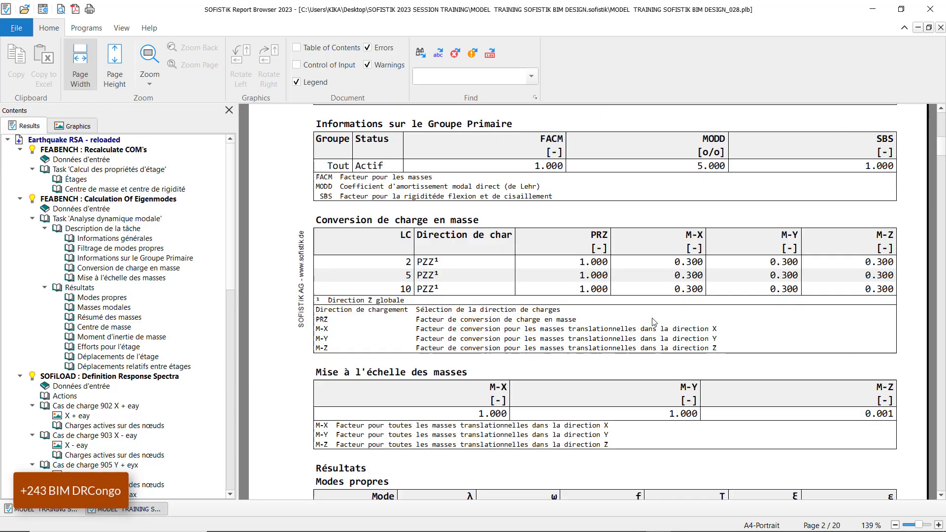
scroll(648, 337, down, 6)
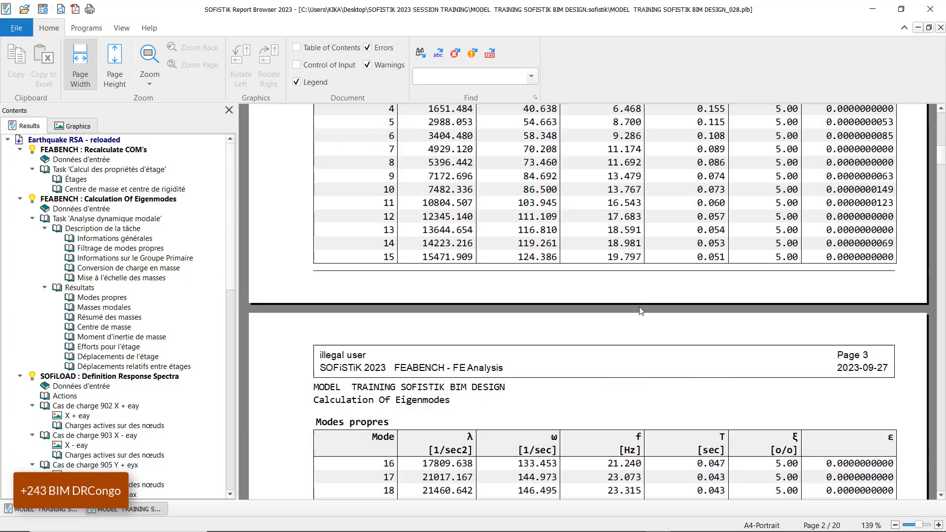
scroll(640, 306, up, 2)
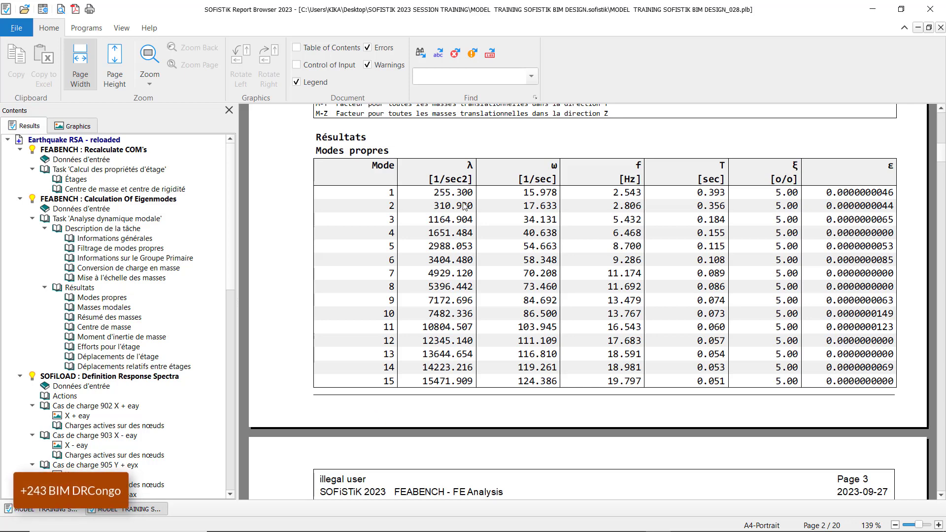
scroll(467, 206, up, 2)
scroll(454, 268, down, 1)
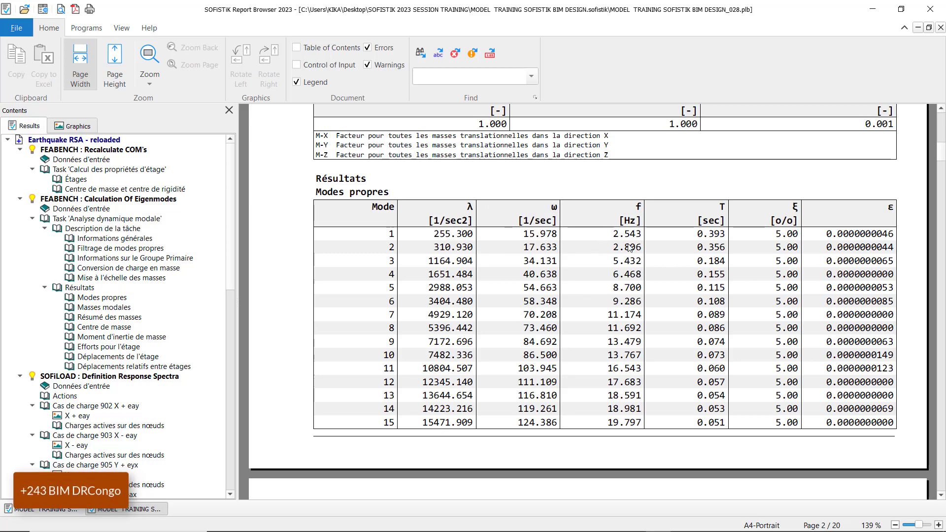
Review the modal masses and mass summary in the report, along with the storey forces and displacements.
scroll(490, 318, down, 8)
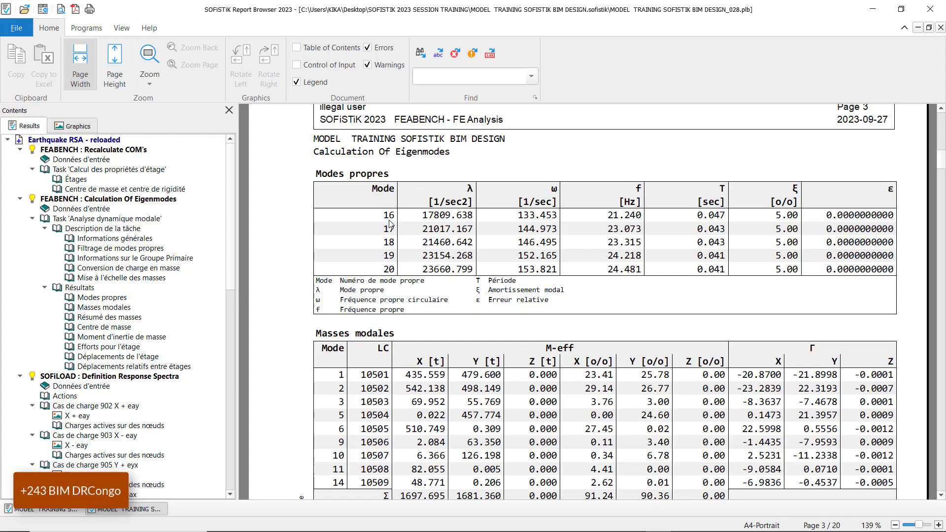
scroll(625, 227, down, 15)
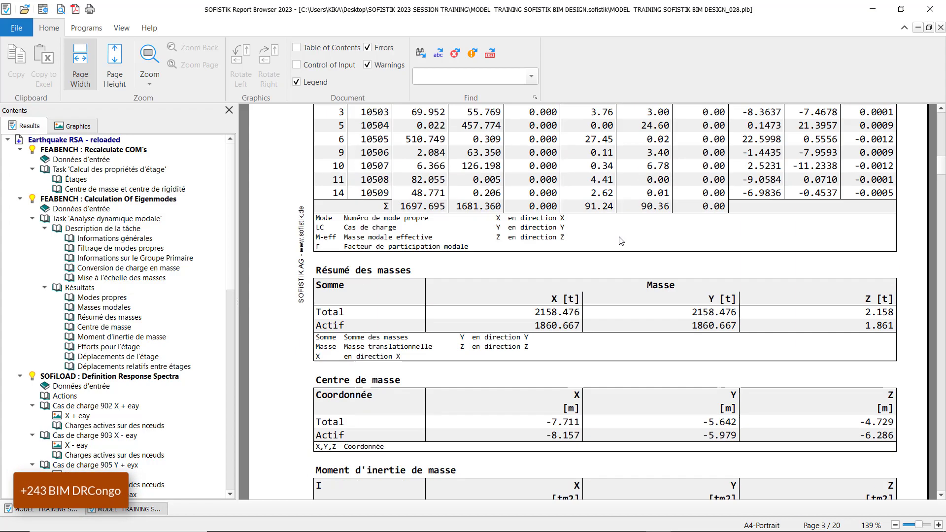
scroll(635, 227, down, 20)
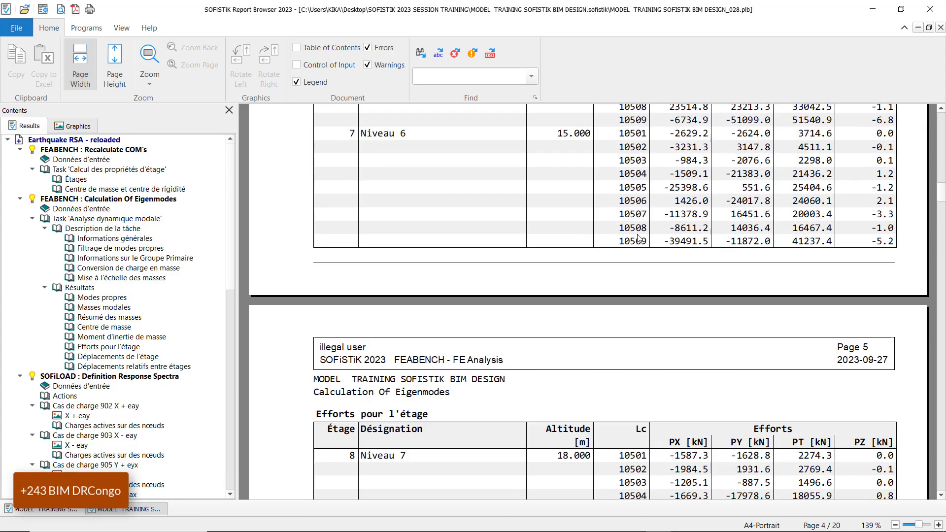
scroll(648, 242, down, 10)
scroll(649, 250, up, 9)
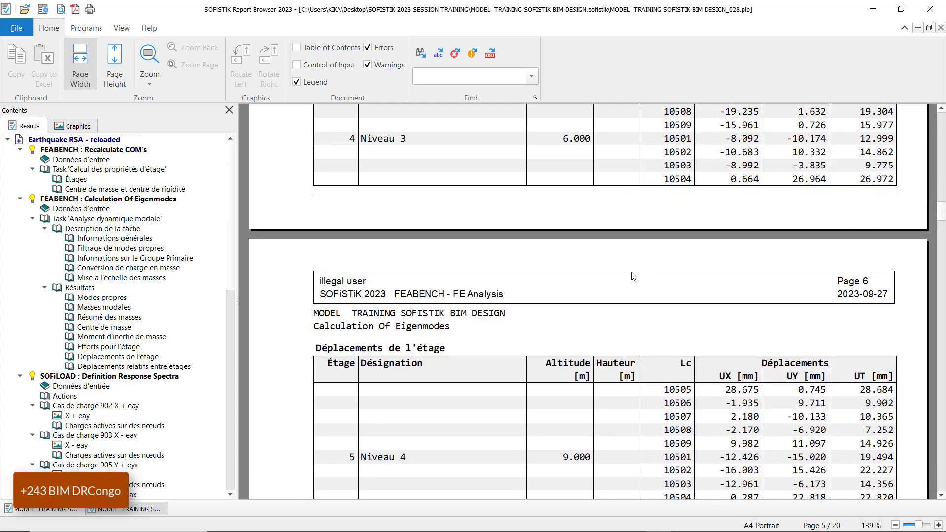
Examine the response spectrum diagrams and nodal load tables for the Y + eyx and Y - eax load cases.
drag(942, 220, 942, 311)
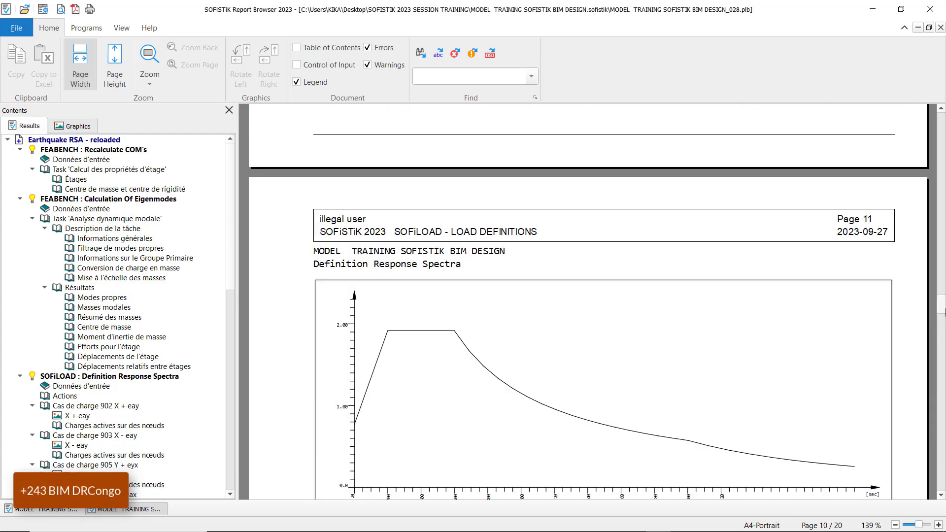
scroll(286, 304, down, 5)
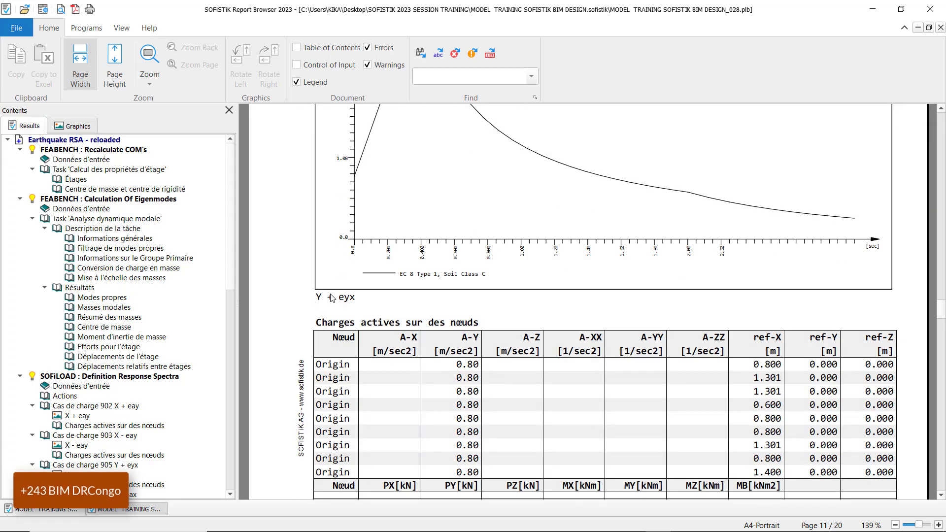
scroll(375, 315, down, 15)
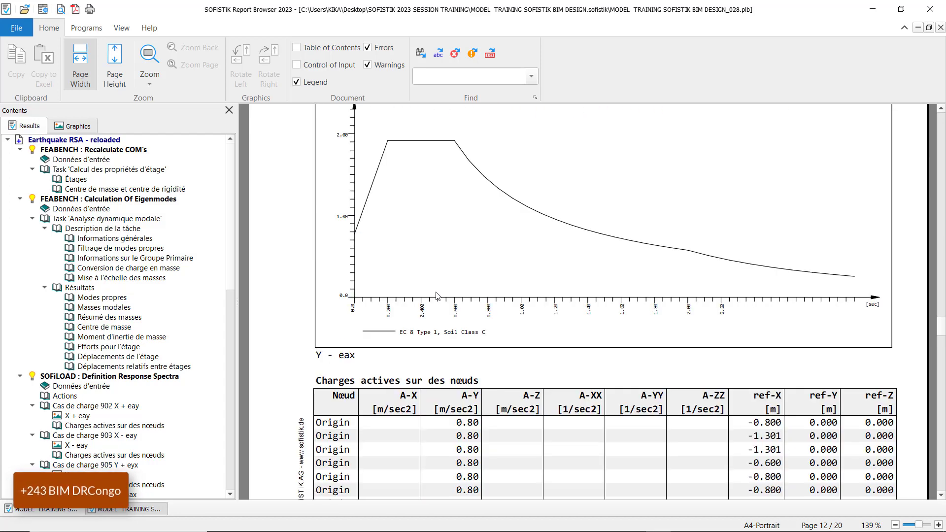
scroll(454, 336, up, 3)
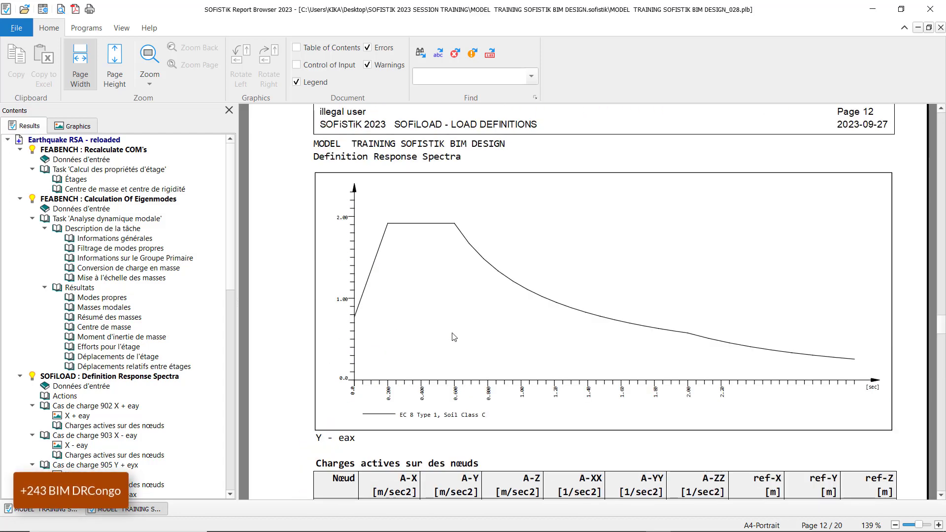
Print the current report page with the Y - eax response spectrum to a PDF file named SISMIQUE.
key(ctrl+p)
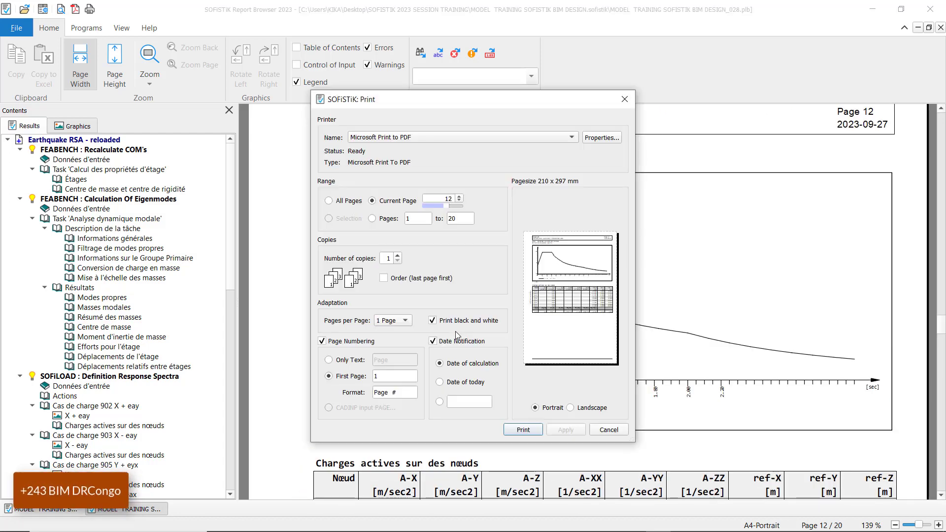
click(523, 425)
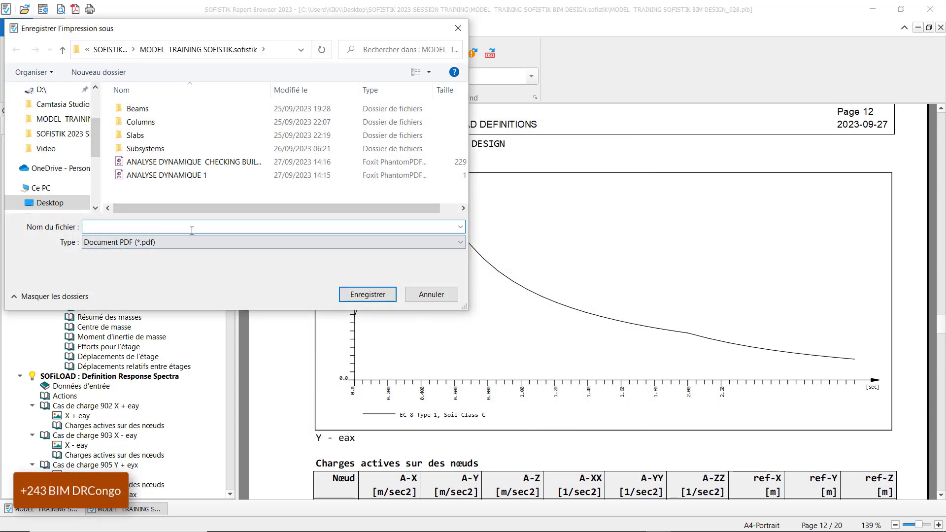
text(A)
key(Return)
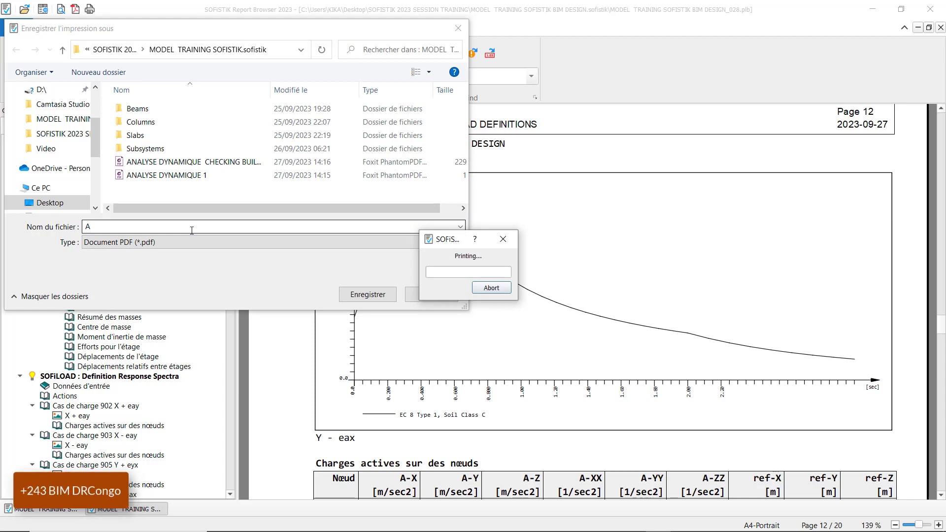
text(Sl)
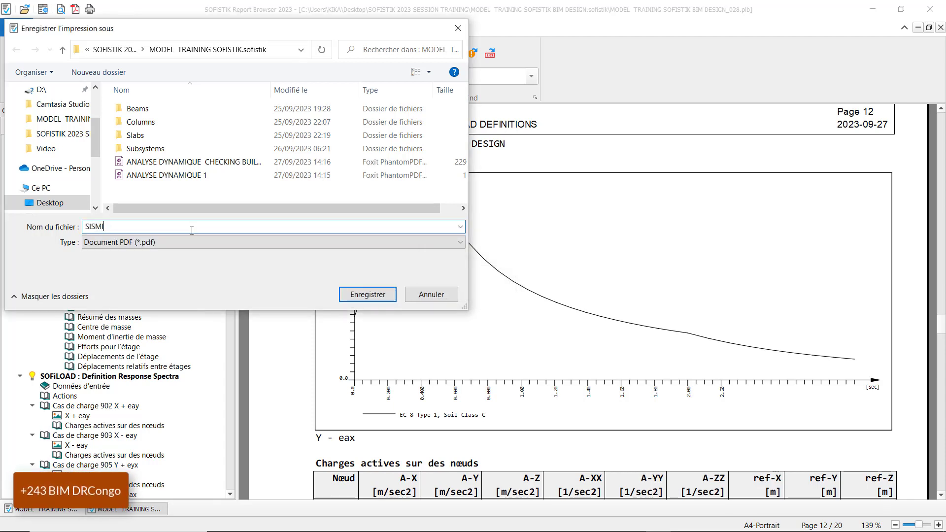
text(SMIQUE)
key(Return)
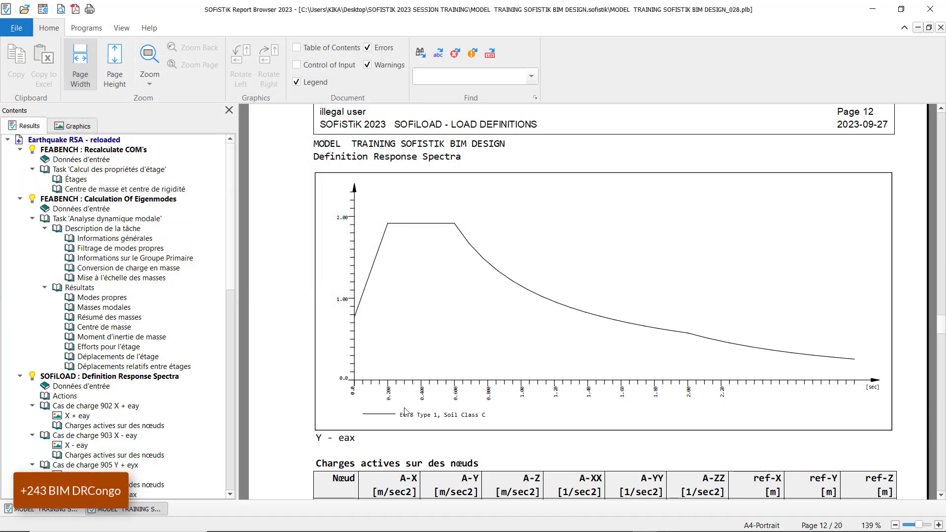
key(alt+Tab)
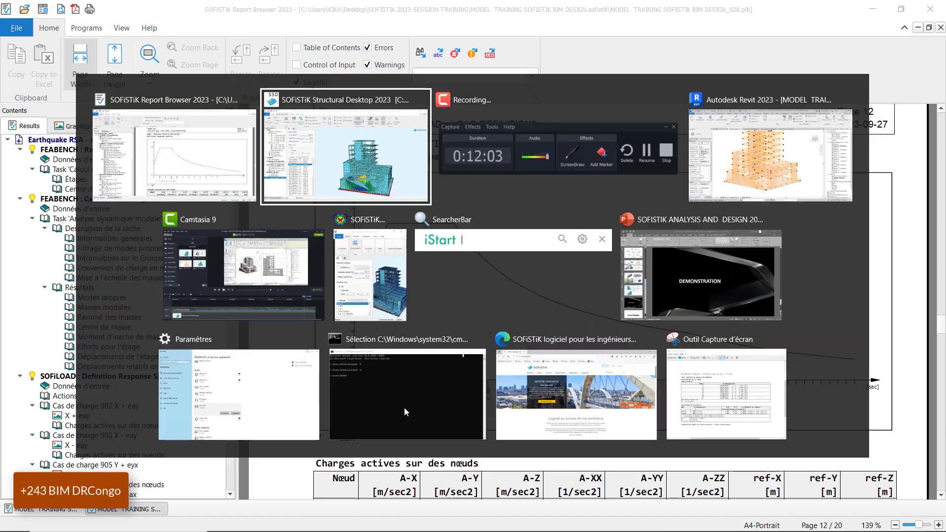
key(alt+Tab)
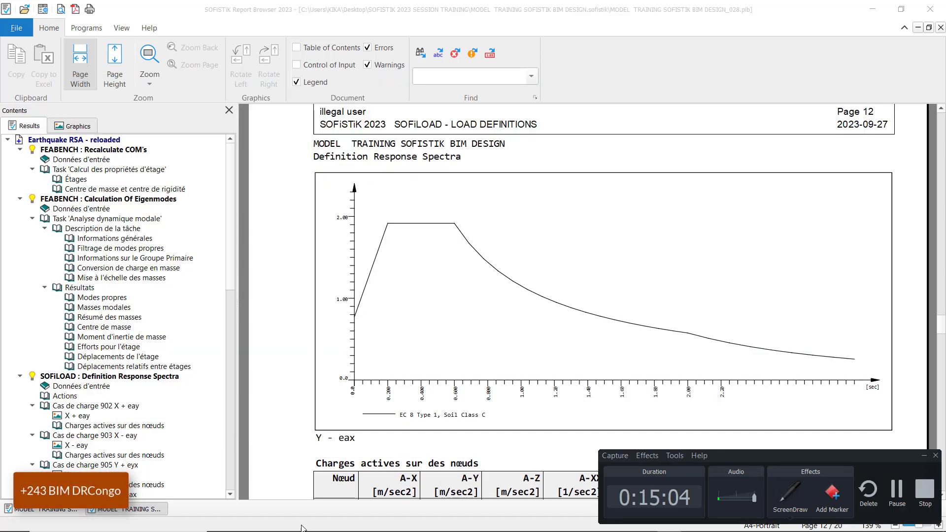
click(348, 319)
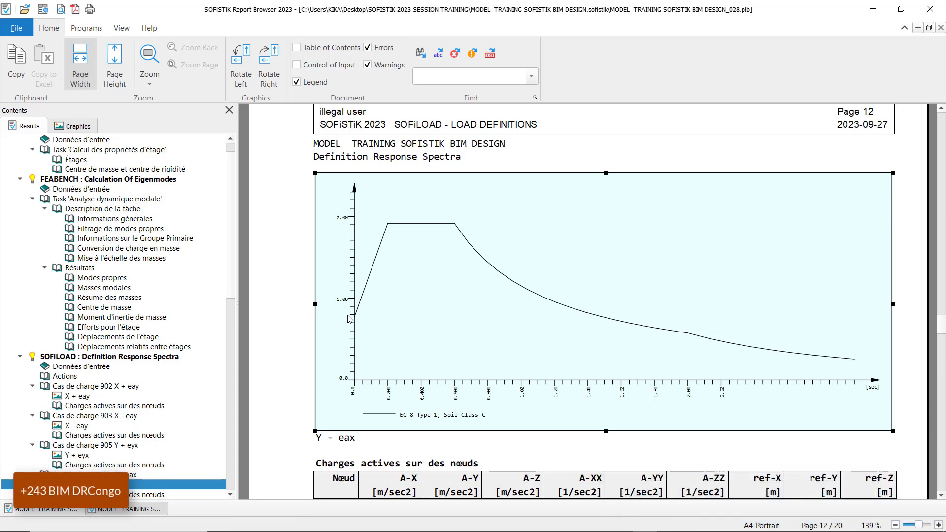
drag(306, 199, 290, 172)
click(290, 172)
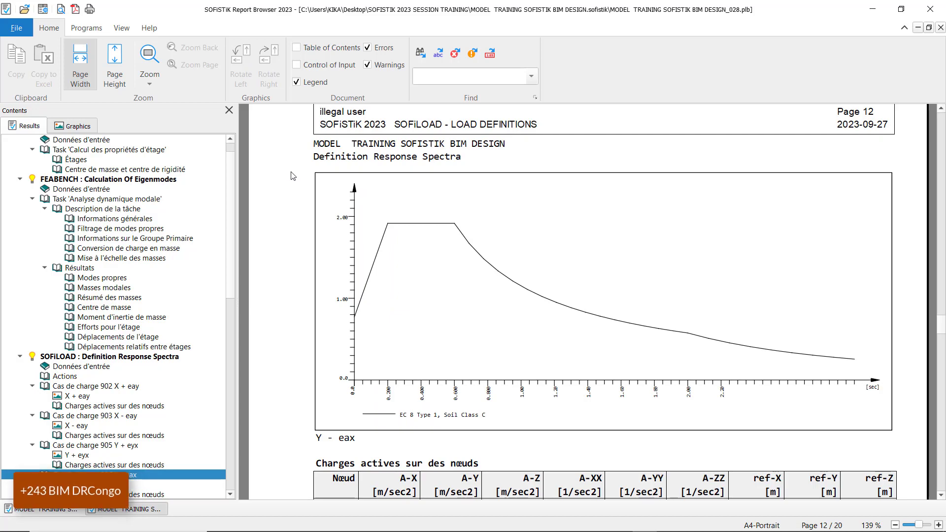
Switch from the SOFiSTiK report and model windows back to the Modèle analytique 3D view in Revit.
click(875, 9)
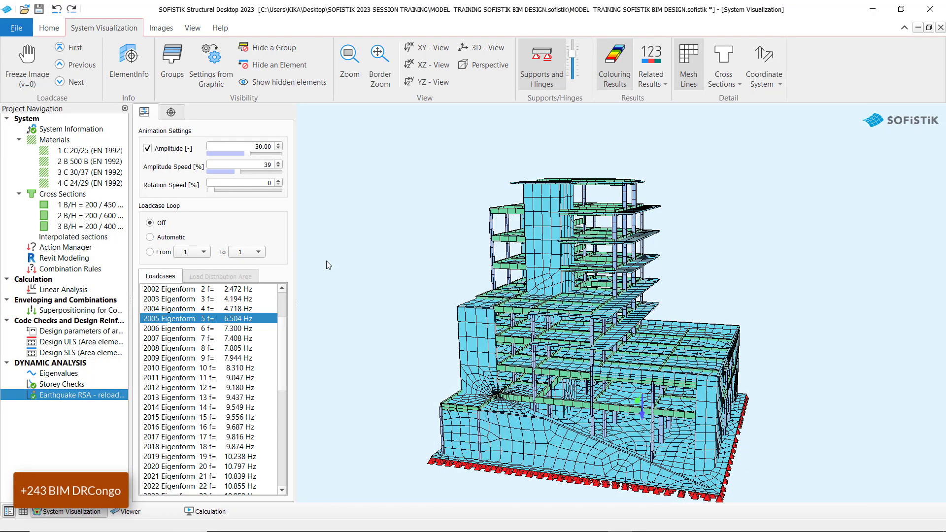
click(872, 9)
scroll(345, 402, down, 2)
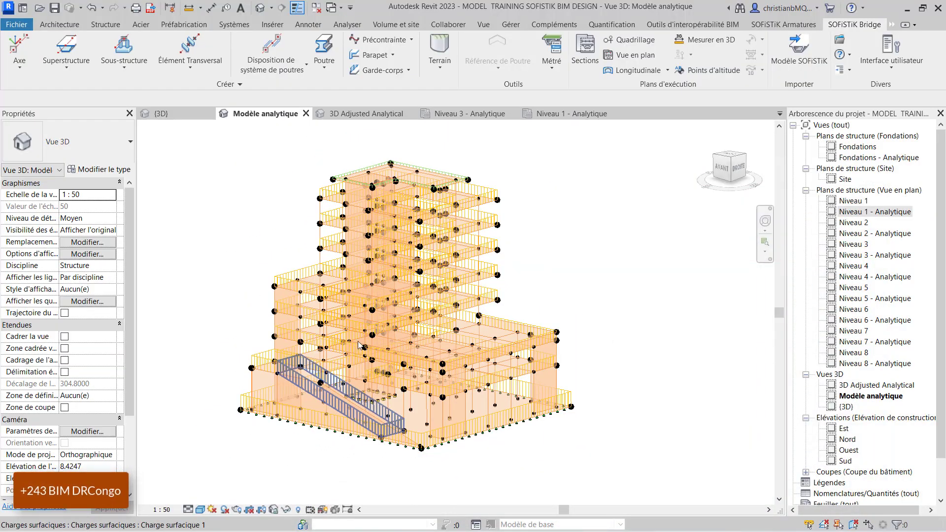
scroll(330, 267, up, 2)
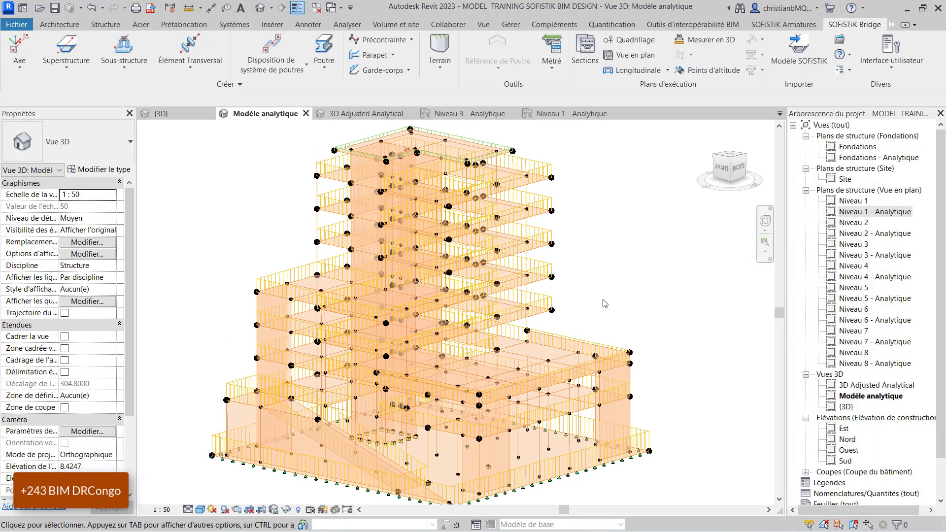
Hide the Cas de charges appliquées, Charges appliquées and Noeuds analytiques categories in the Modèle analytique view.
key(v)
key(v)
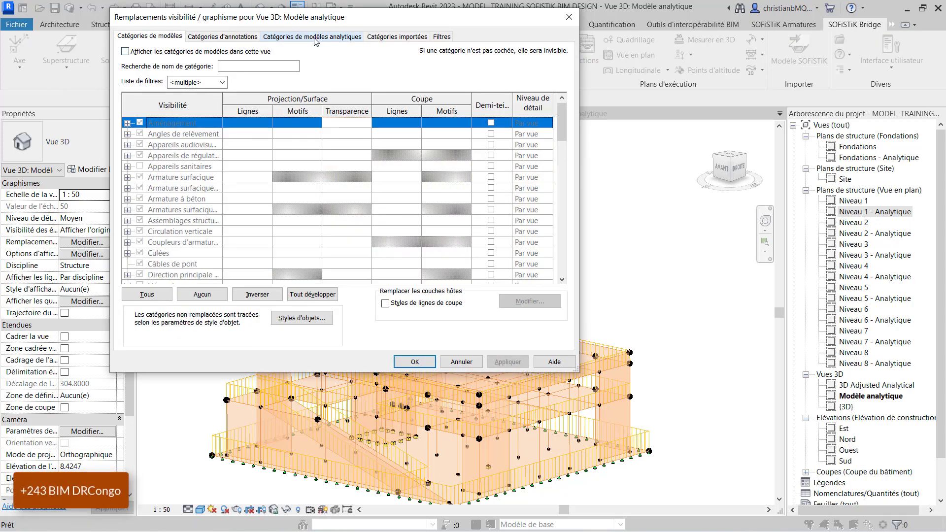
click(311, 36)
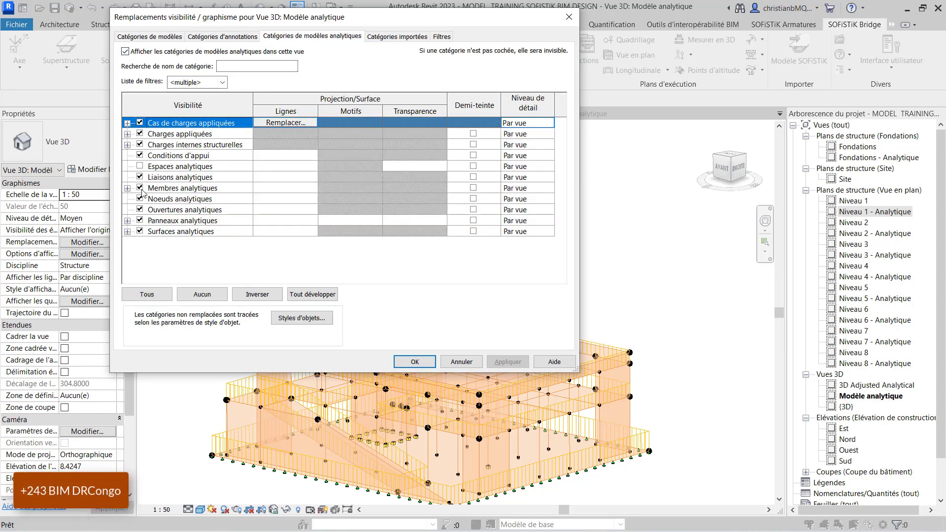
click(139, 134)
click(139, 123)
click(495, 365)
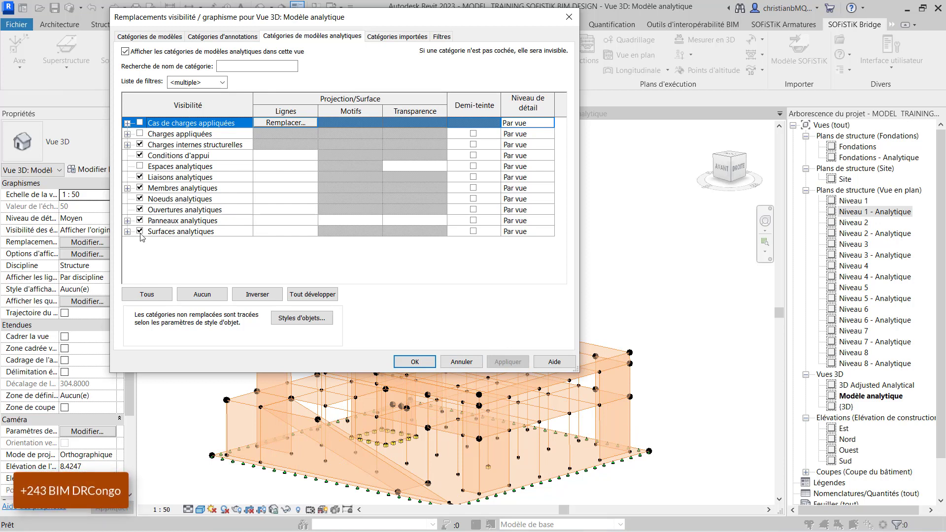
click(140, 198)
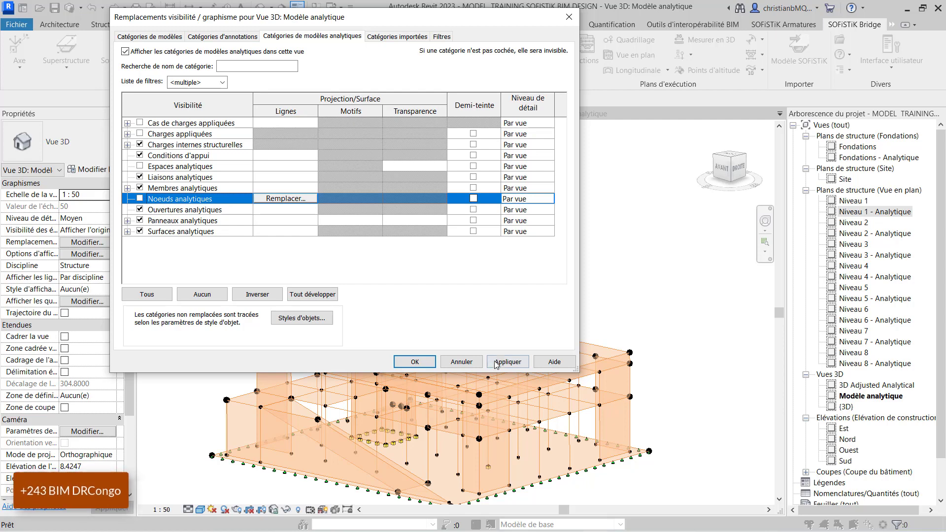
click(505, 363)
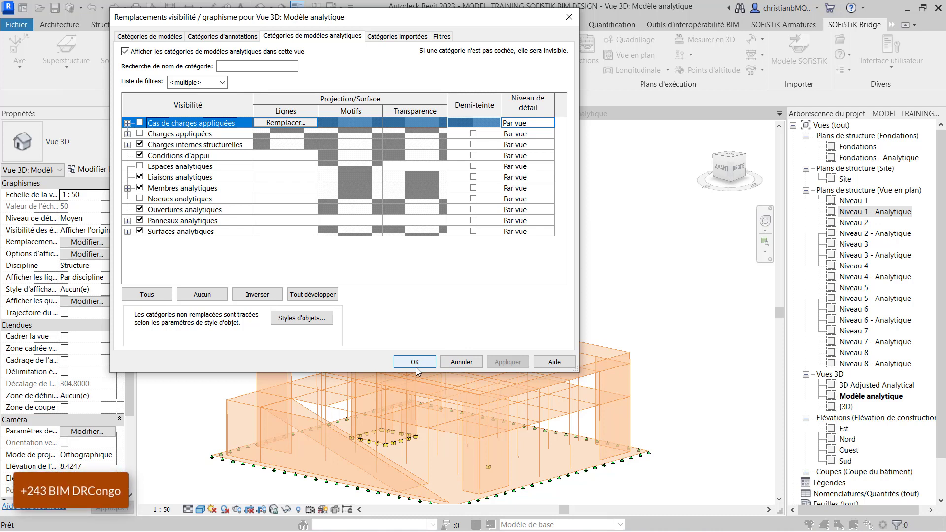
Try the view with the Conditions d'appui category hidden, then restore the category's visibility.
click(139, 156)
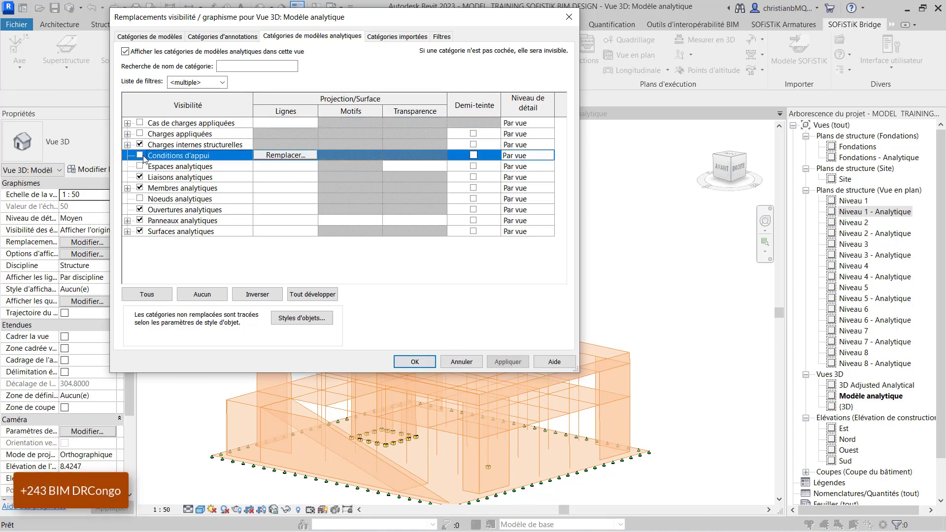
click(507, 362)
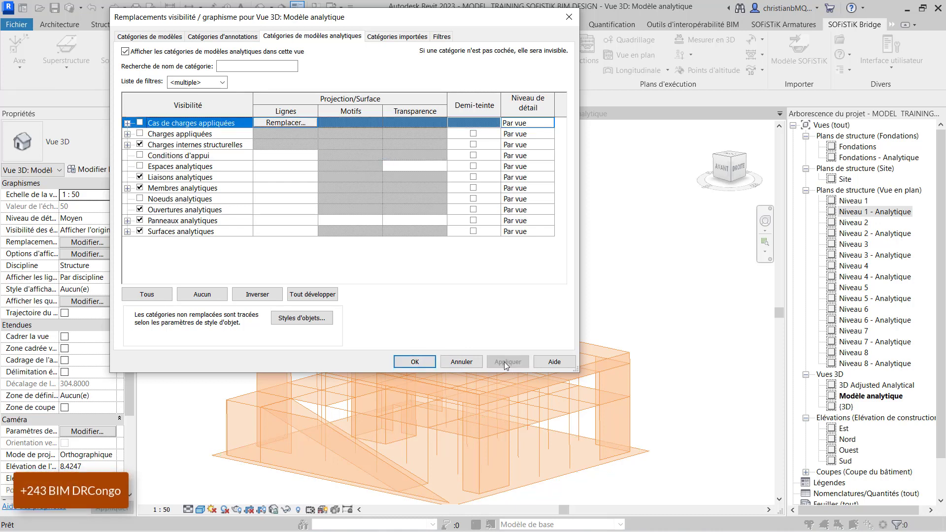
click(140, 155)
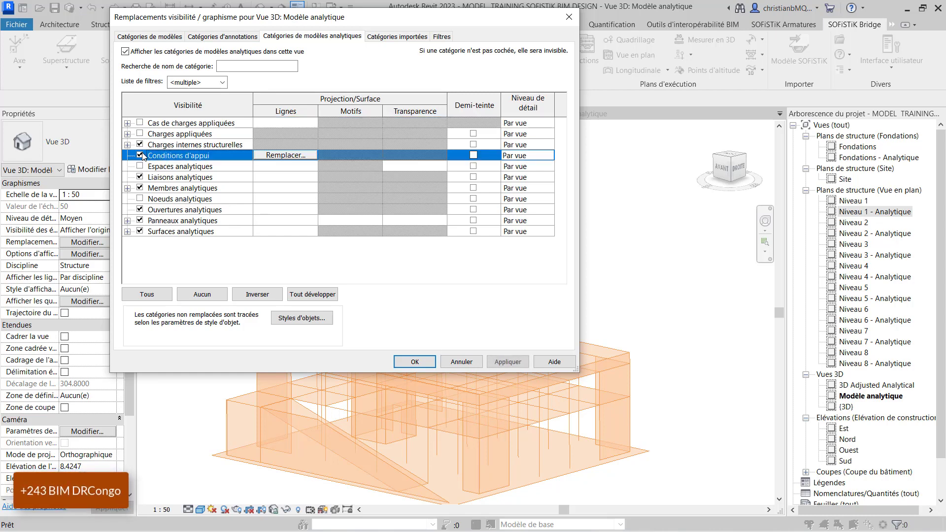
click(517, 365)
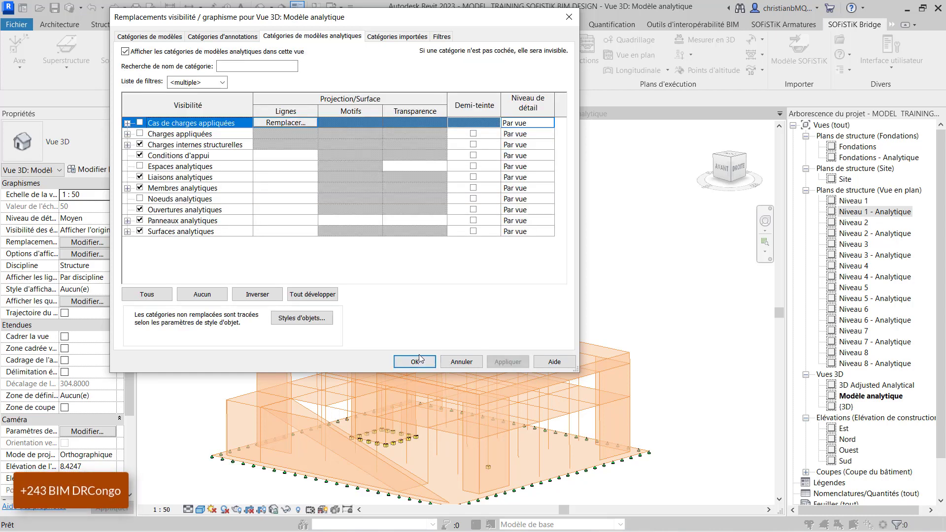
Confirm the visibility overrides and display the SOFiSTiK Analysis results in the analytical model view.
click(428, 360)
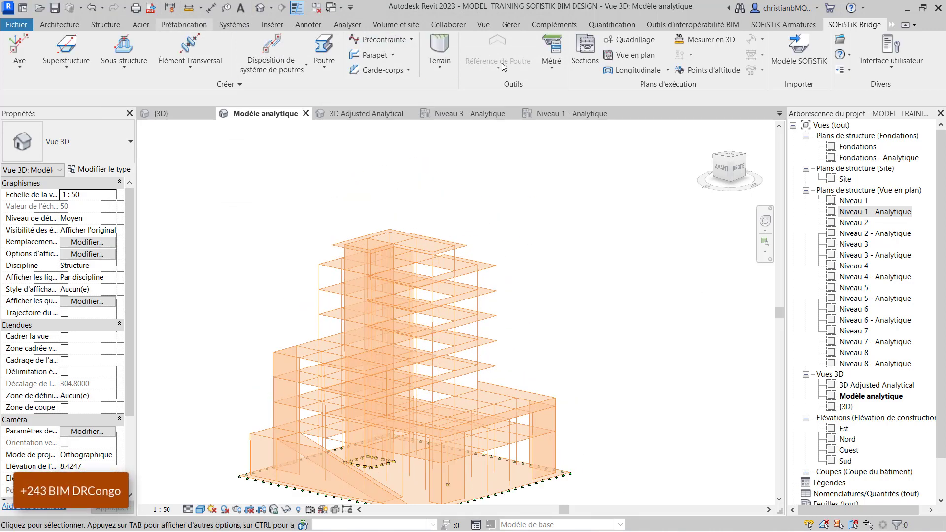
click(890, 25)
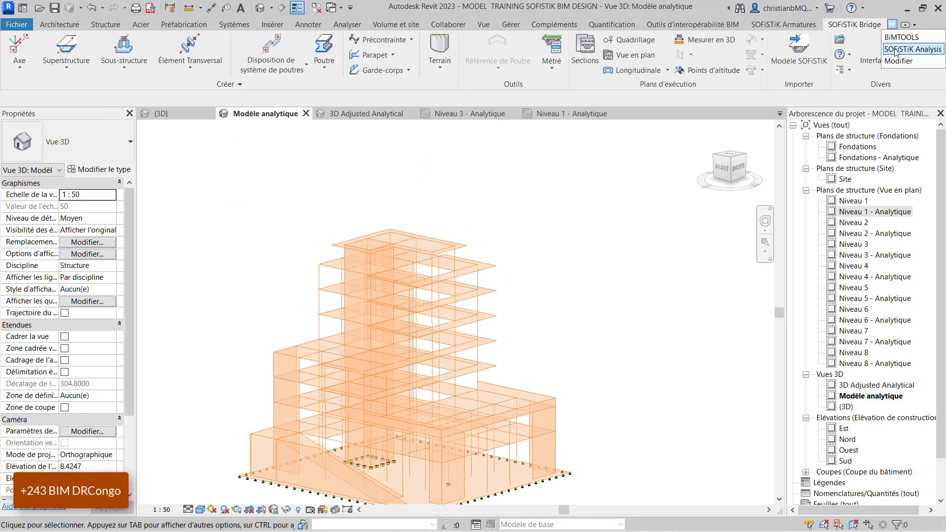
click(898, 49)
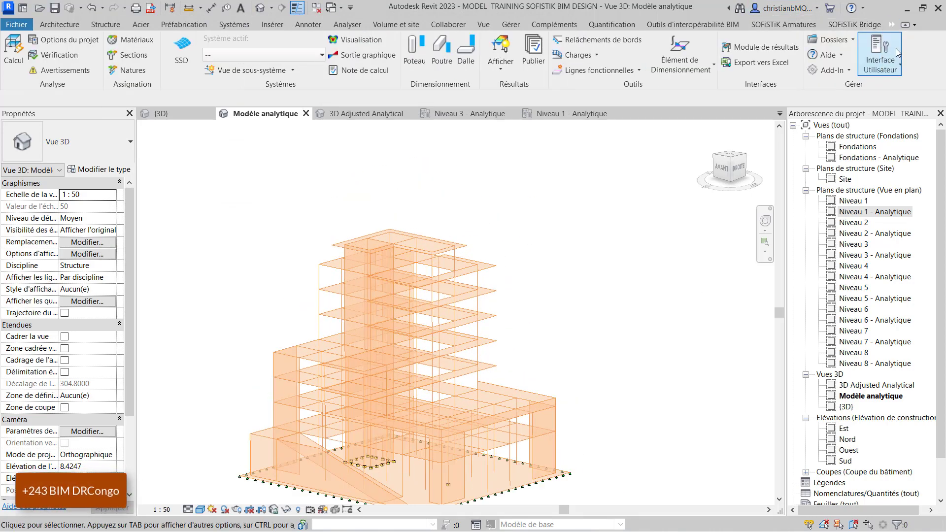
click(506, 51)
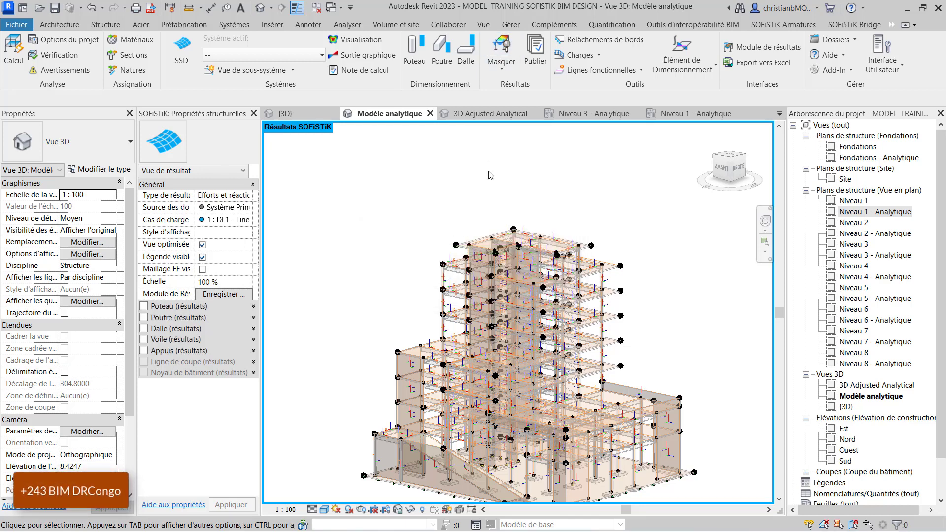
Examine the building in the results view and look through the load cases available for it, including the natural frequencies and superpositions.
middle_drag(515, 438, 494, 340)
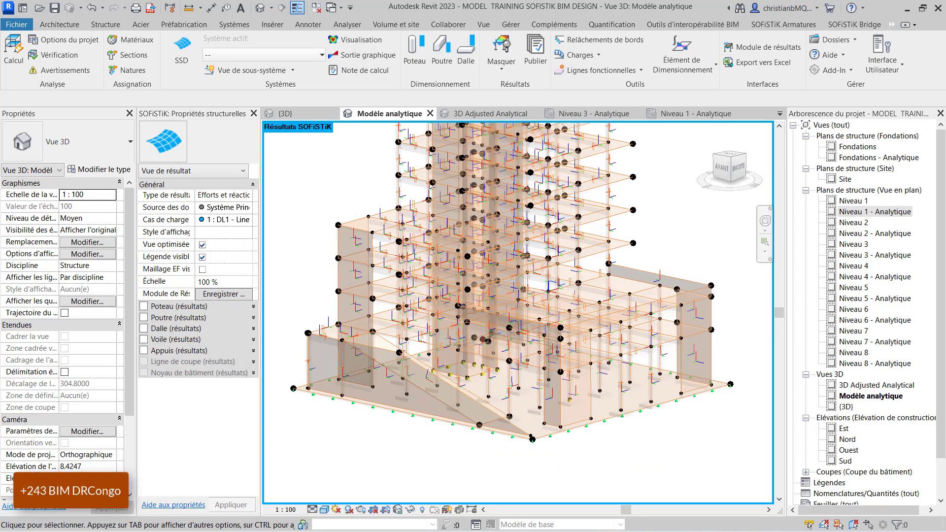
middle_drag(598, 414, 632, 443)
scroll(511, 165, up, 3)
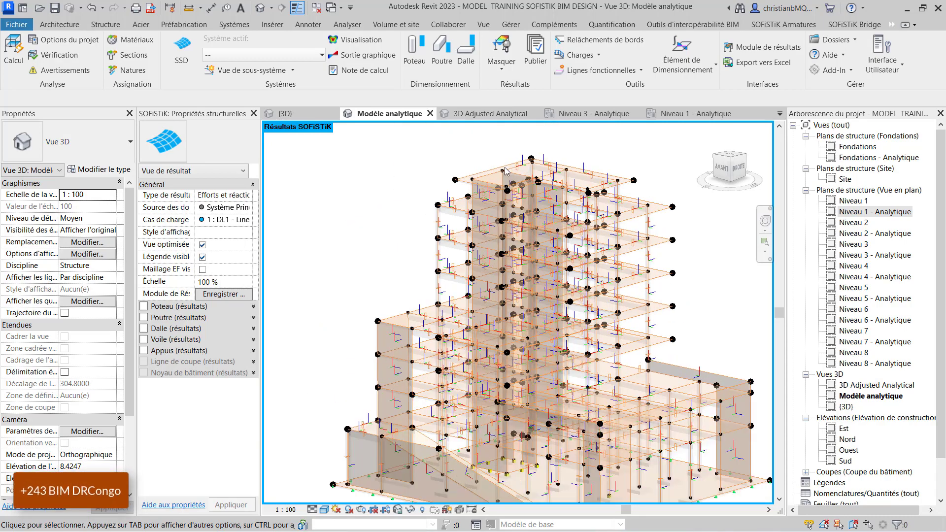
scroll(511, 233, up, 3)
scroll(511, 233, down, 3)
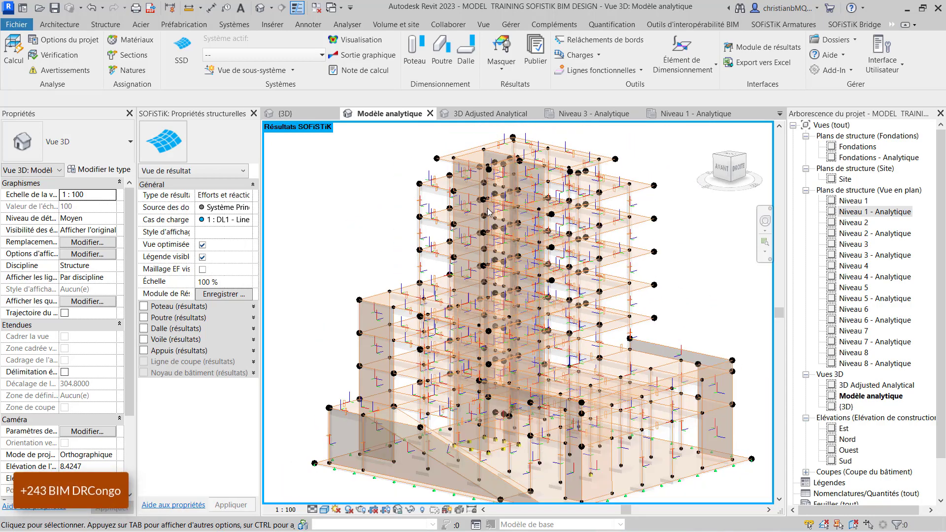
click(227, 196)
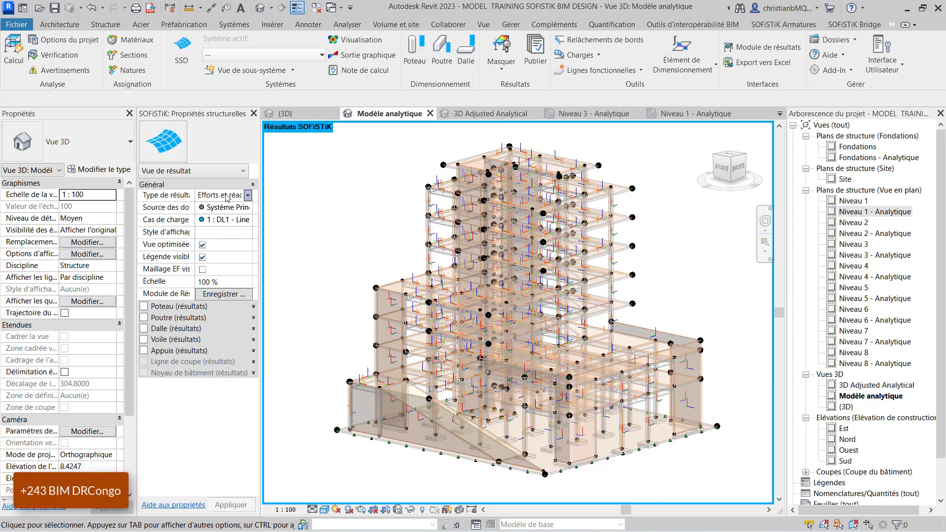
click(247, 196)
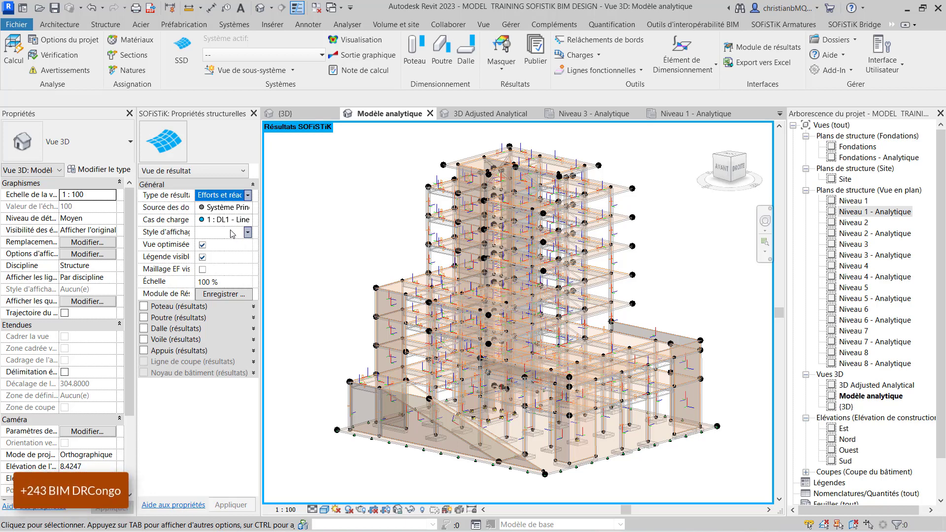
click(248, 220)
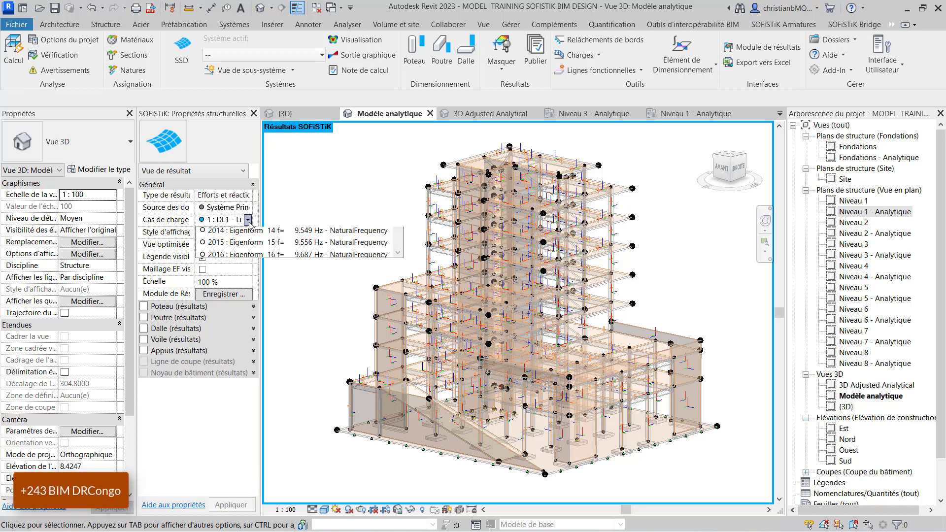
scroll(269, 288, down, 20)
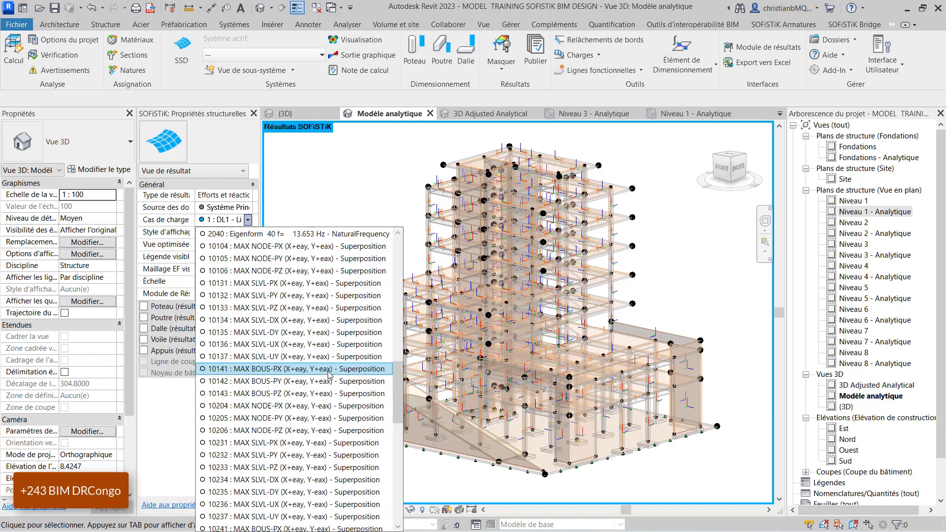
click(332, 178)
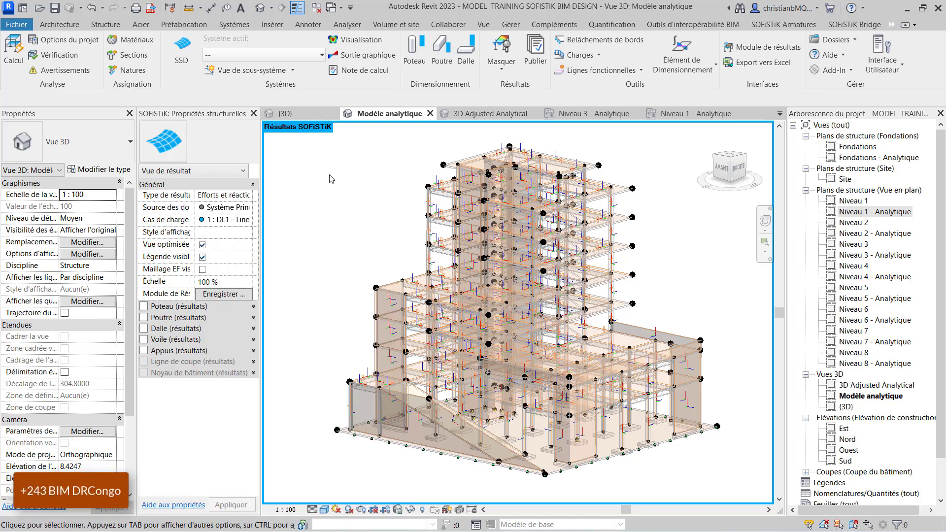
scroll(581, 429, down, 4)
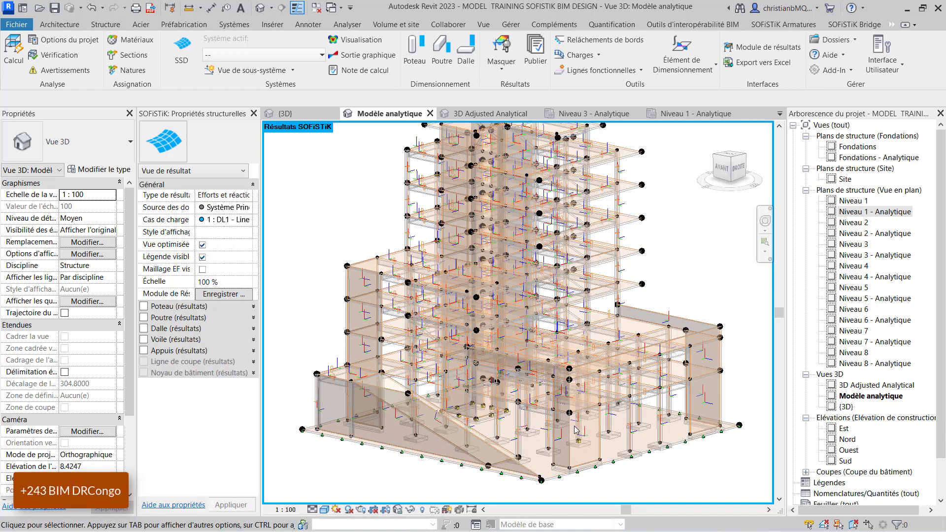